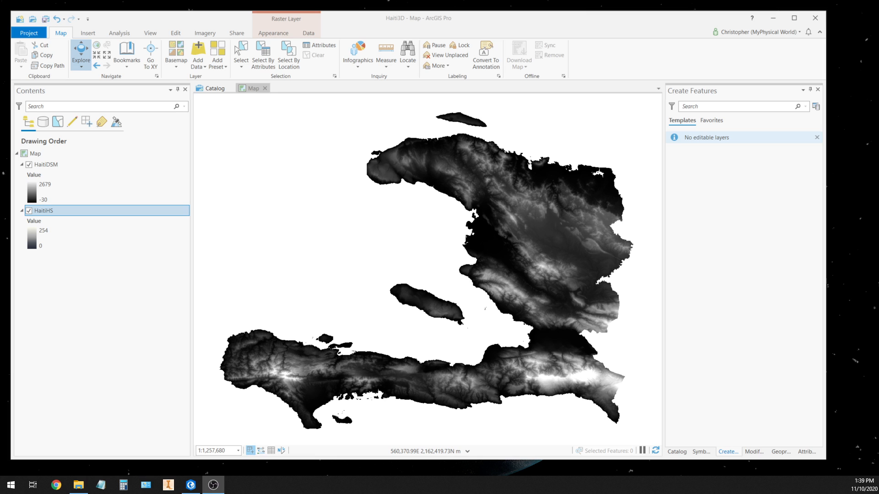
# - Toggle the HaitiDSM layer's visibility to compare the elevation raster with the HaitiHS hillshade beneath it
pyautogui.click(57, 164)
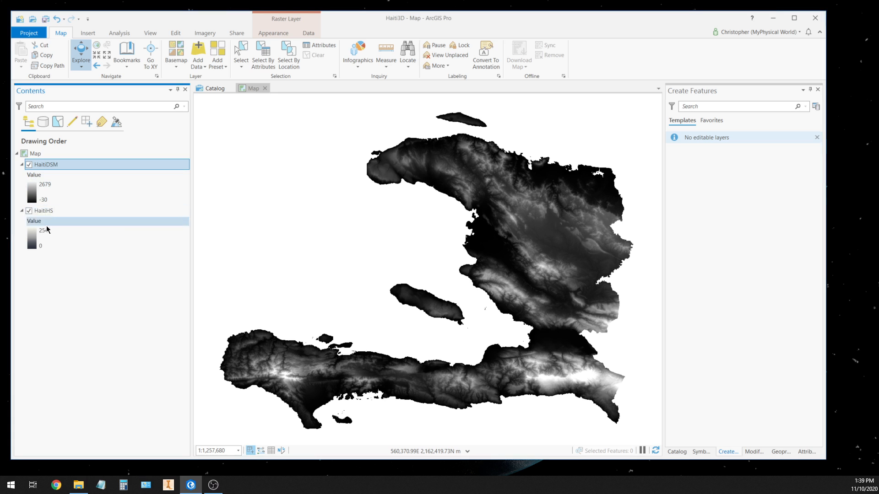
pyautogui.click(28, 165)
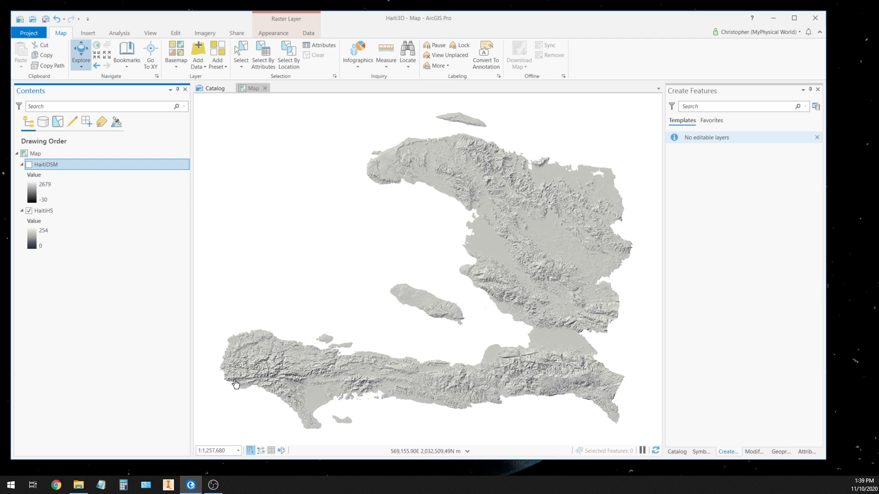
pyautogui.click(29, 166)
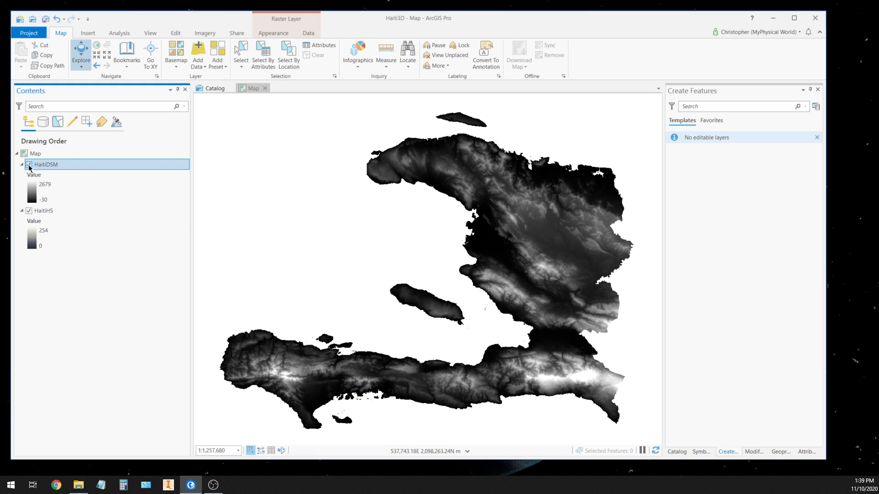
pyautogui.click(29, 166)
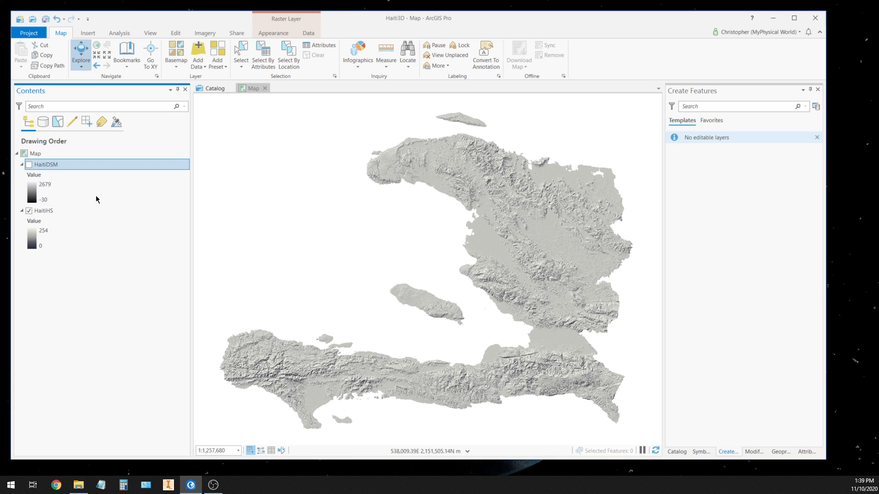
pyautogui.click(29, 164)
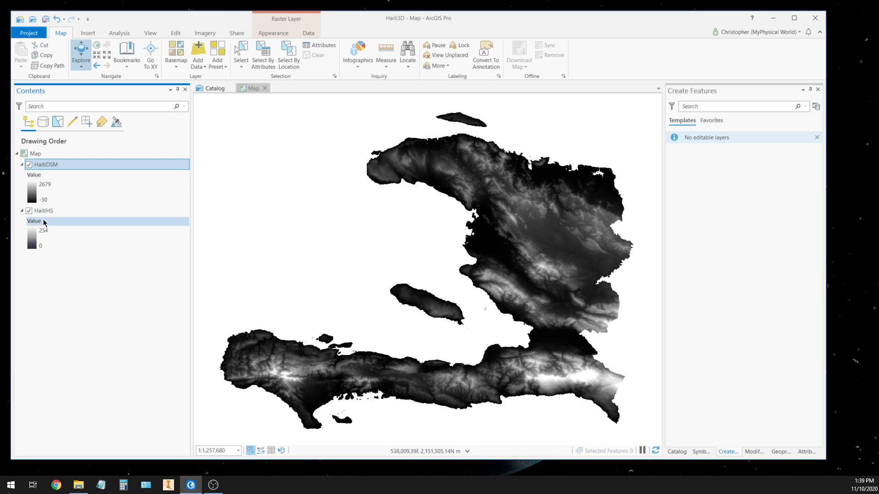
# - Apply the Elevation #3 color scheme to the HaitiDSM layer's stretch symbology
pyautogui.click(29, 194)
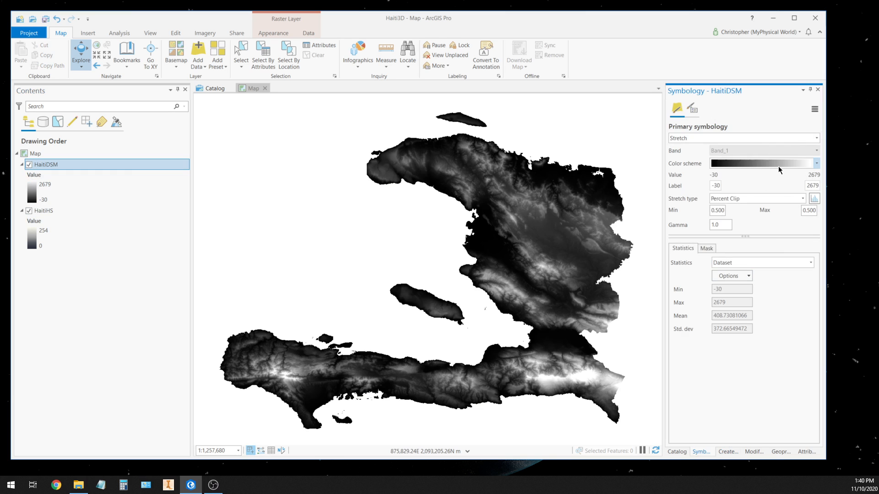
pyautogui.click(817, 164)
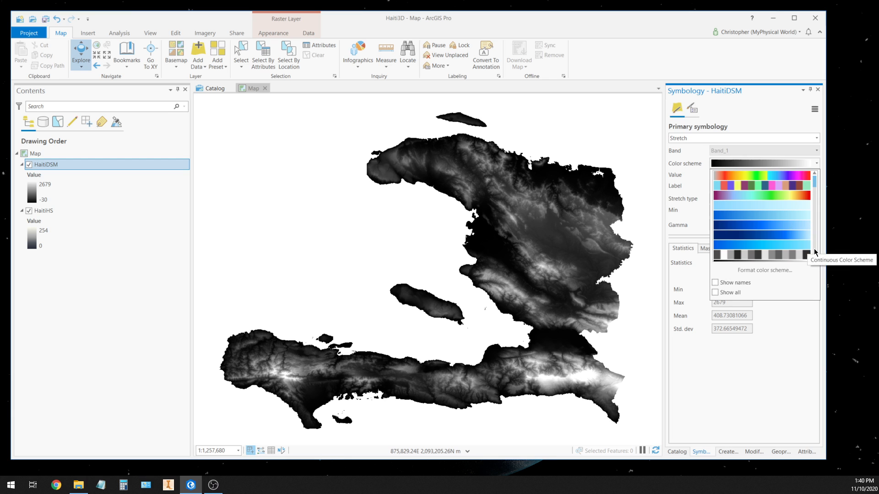
pyautogui.scroll(-5, 814, 252)
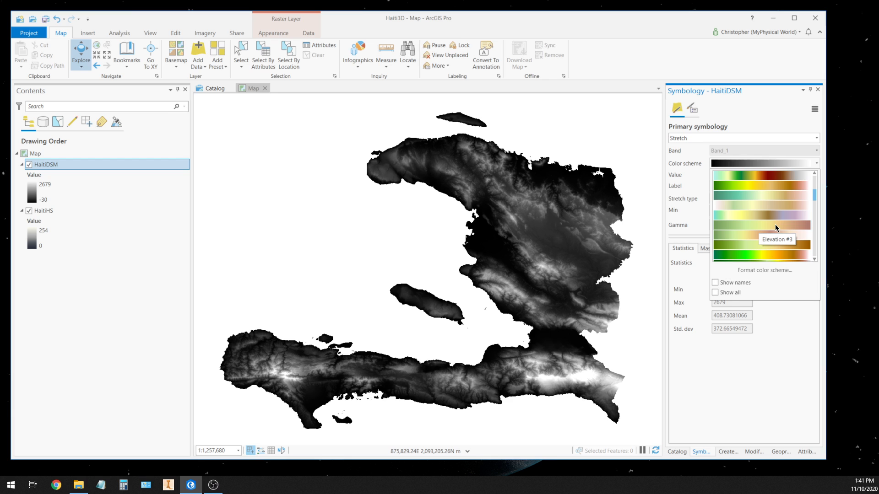
pyautogui.click(803, 225)
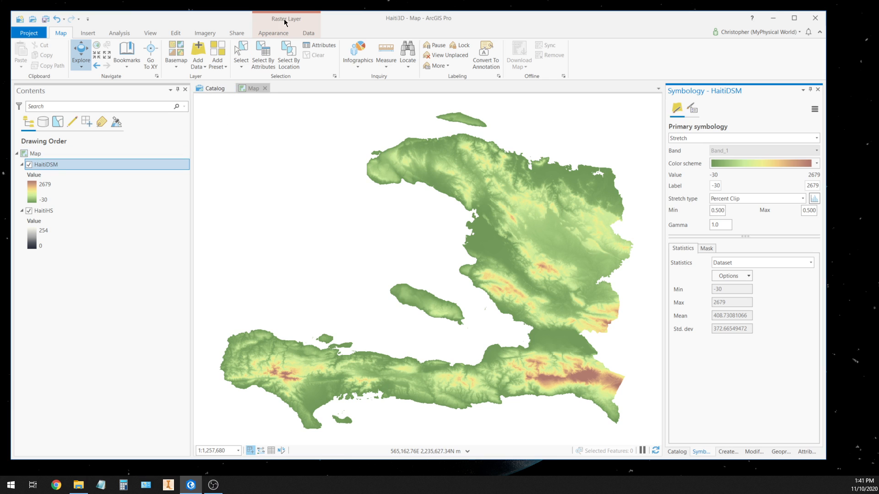
# - Set the HaitiDSM layer's transparency to 50% and inspect how it blends with the hillshade
pyautogui.click(275, 34)
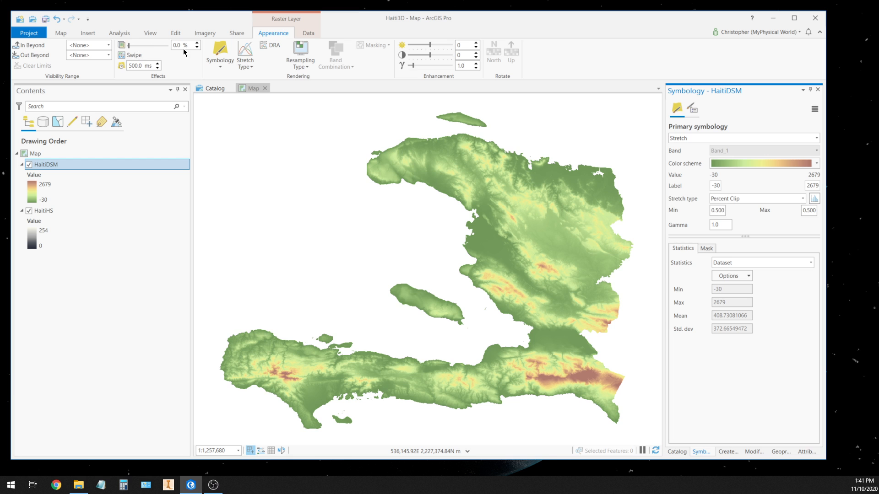
pyautogui.moveTo(191, 45); pyautogui.dragTo(168, 46)
pyautogui.write('50')
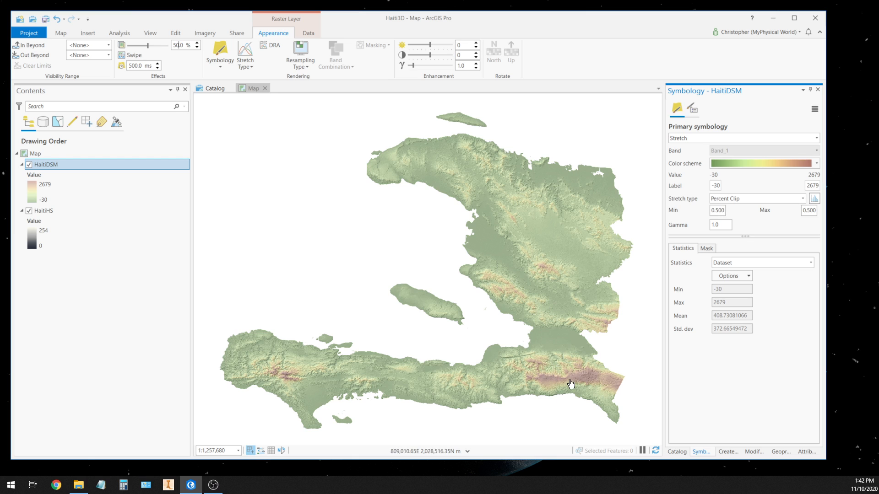
pyautogui.scroll(5, 557, 400)
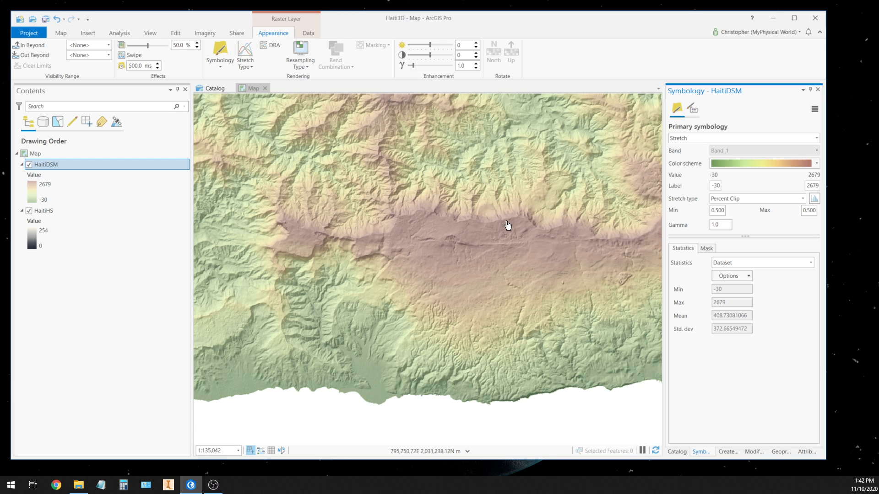
pyautogui.scroll(-3, 490, 224)
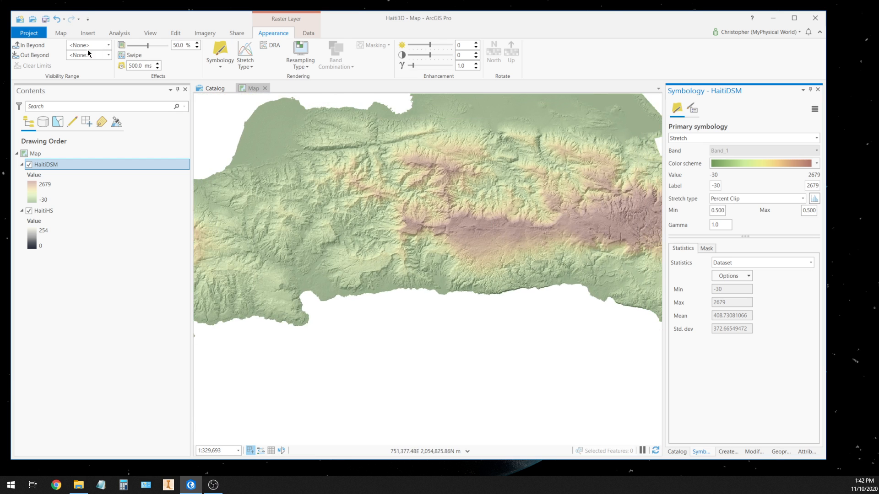
pyautogui.click(62, 35)
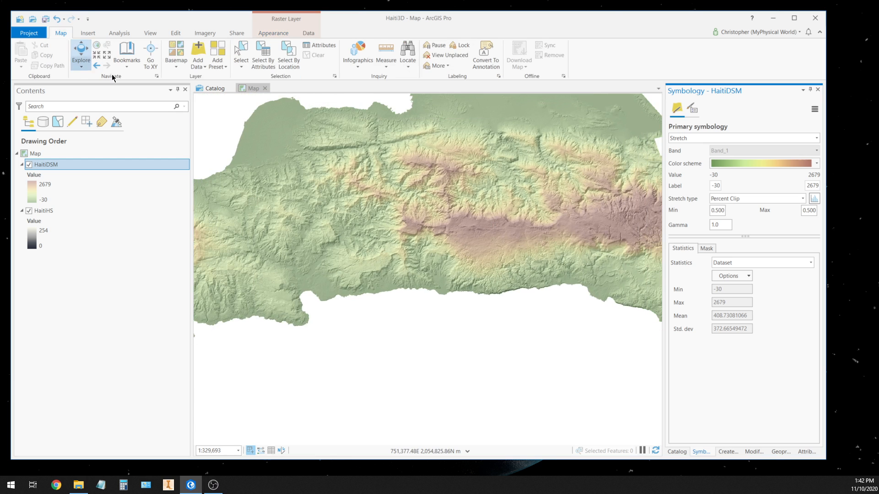
pyautogui.click(97, 46)
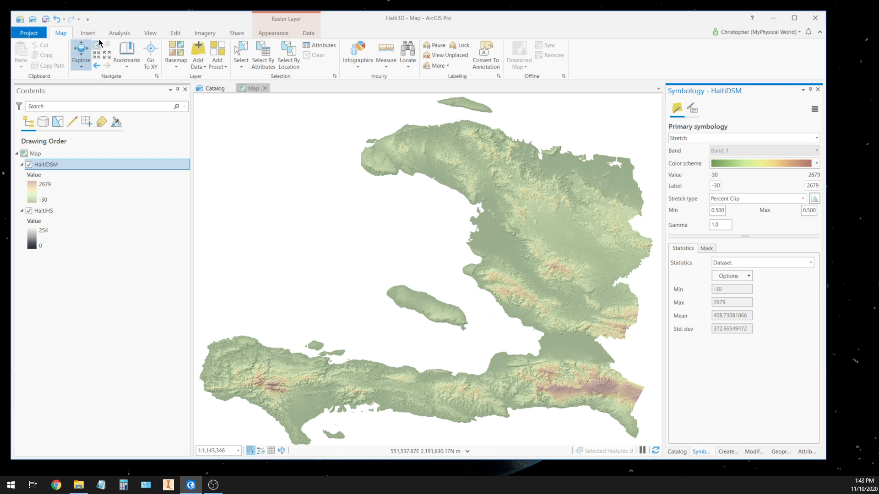
# - Browse the project catalog to the contents of the Haiti3D folder
pyautogui.click(150, 34)
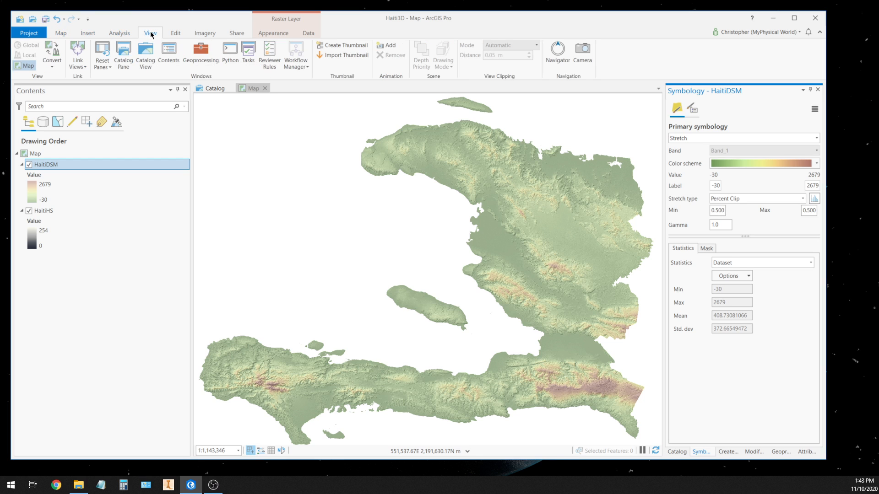
pyautogui.click(123, 53)
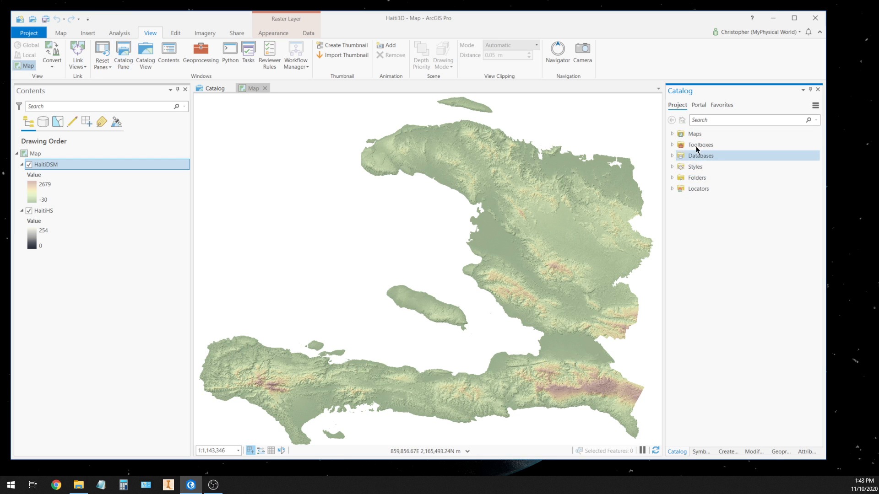
pyautogui.click(672, 178)
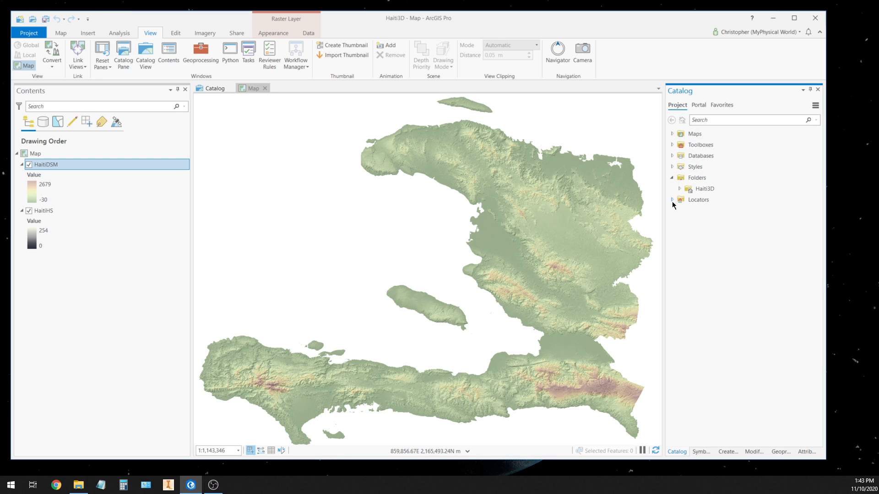
pyautogui.click(680, 189)
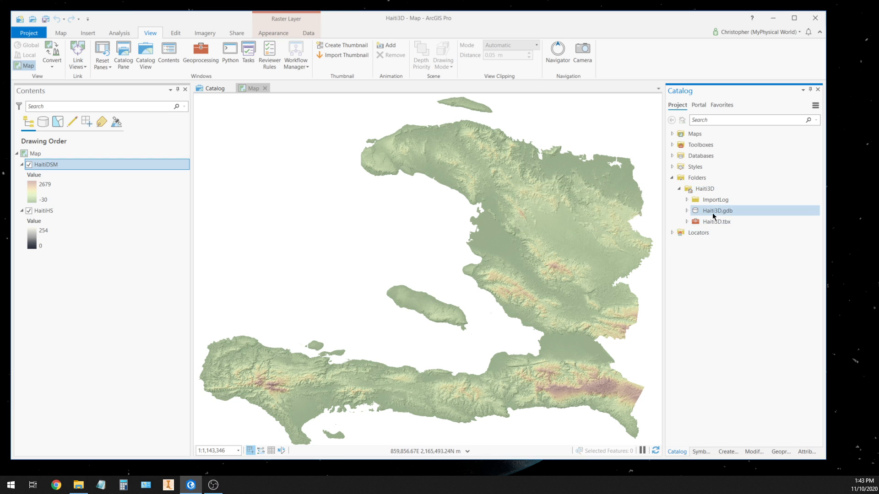
# - Create a line feature class named Profile1 in the Haiti3D.gdb geodatabase, keeping Z values enabled
pyautogui.moveTo(715, 216)
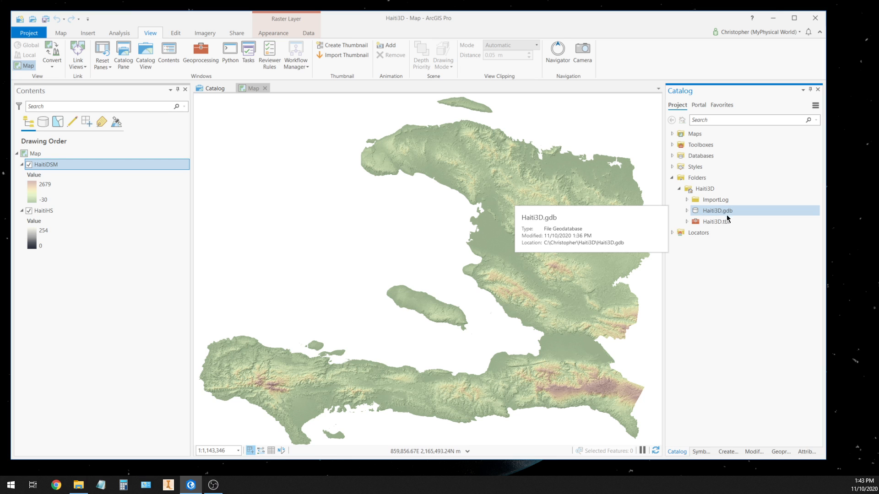
pyautogui.rightClick(717, 212)
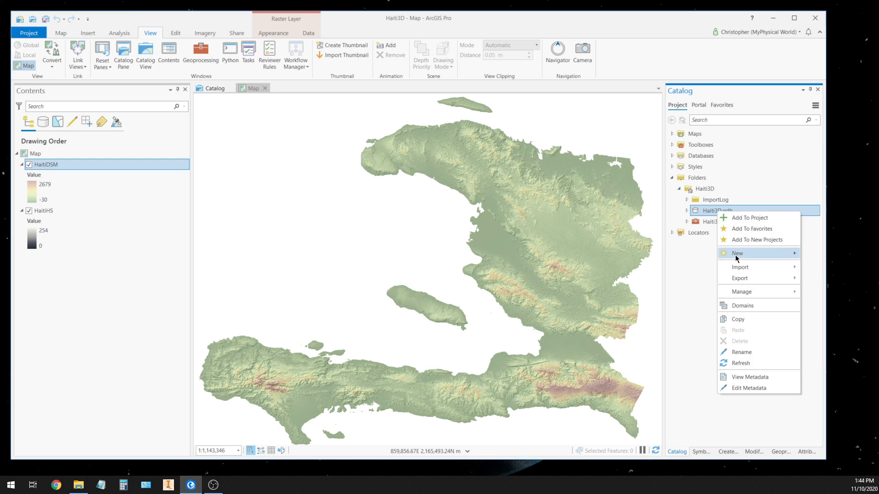
pyautogui.moveTo(737, 258)
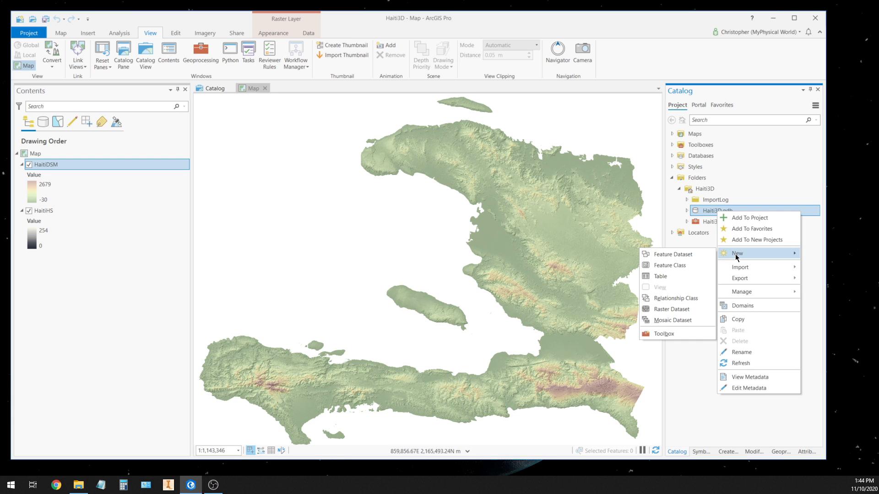
pyautogui.click(672, 268)
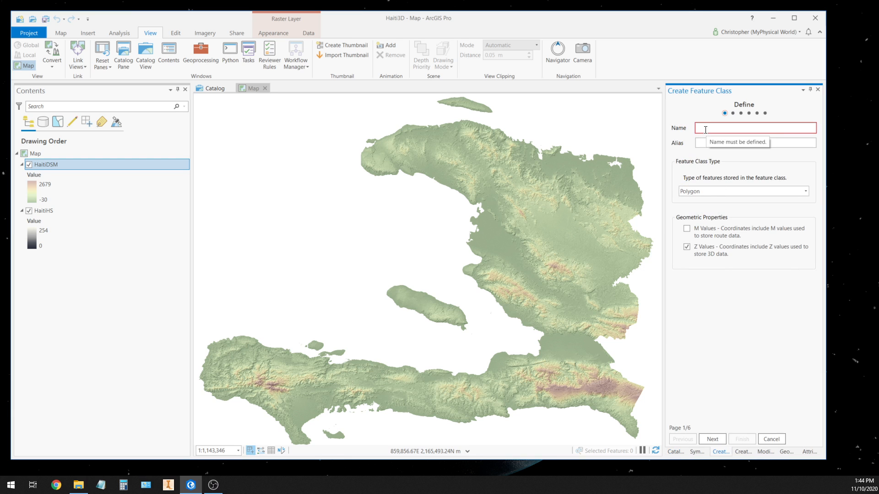
pyautogui.write('Profile1')
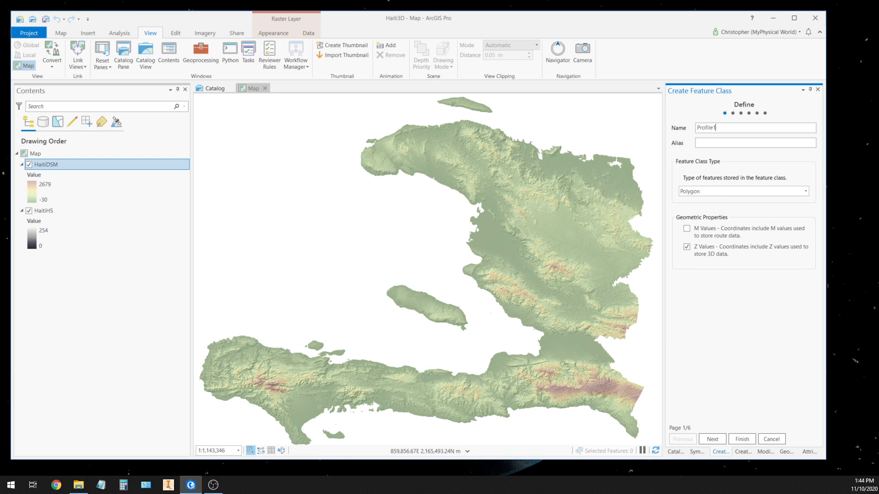
pyautogui.click(805, 191)
pyautogui.click(686, 211)
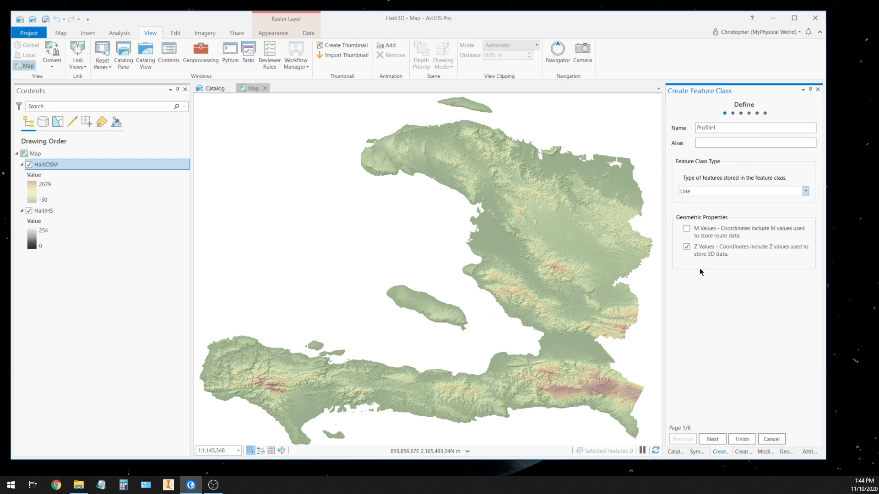
pyautogui.click(743, 440)
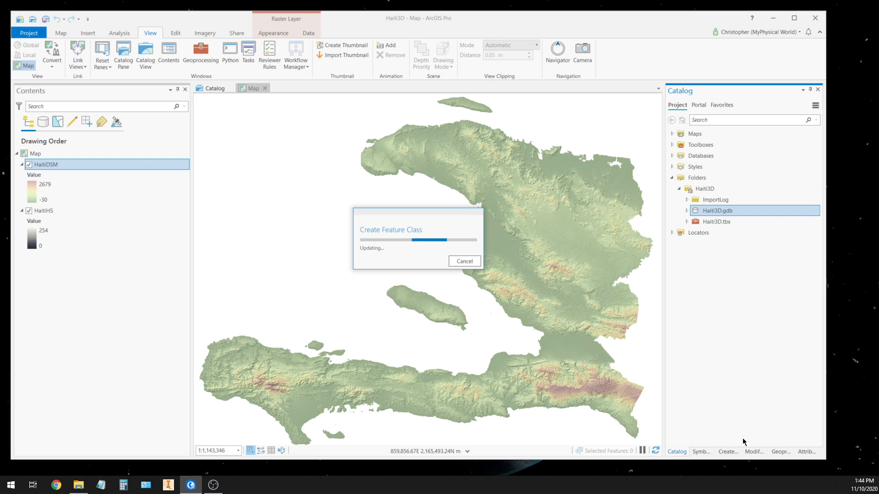
# - Create a second line feature class named Profile2 in the Haiti3D.gdb geodatabase and check both profile classes there
pyautogui.click(687, 211)
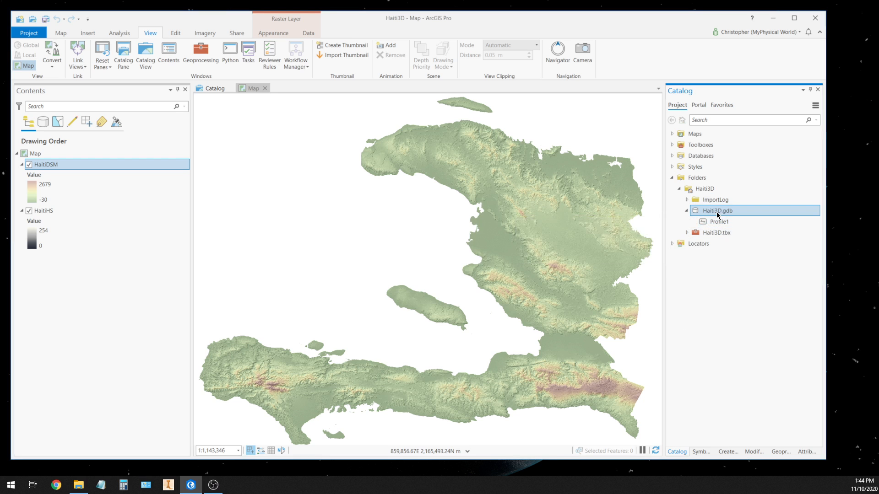
pyautogui.moveTo(718, 215)
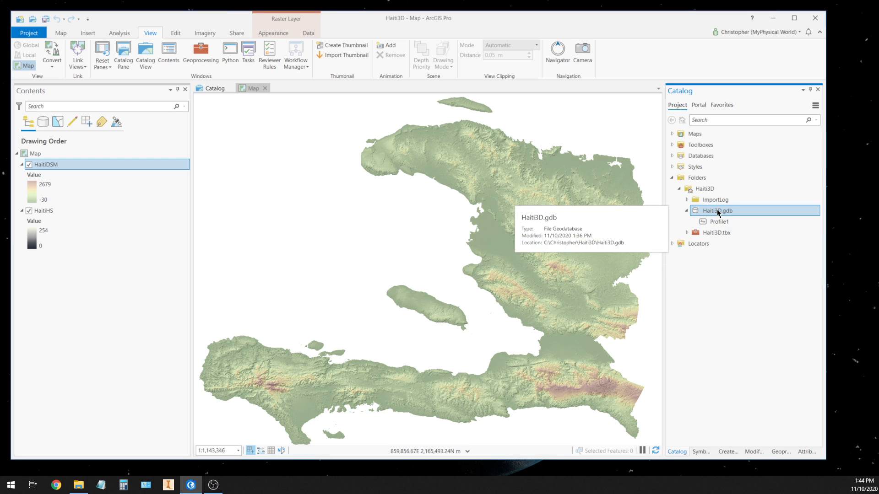
pyautogui.rightClick(718, 213)
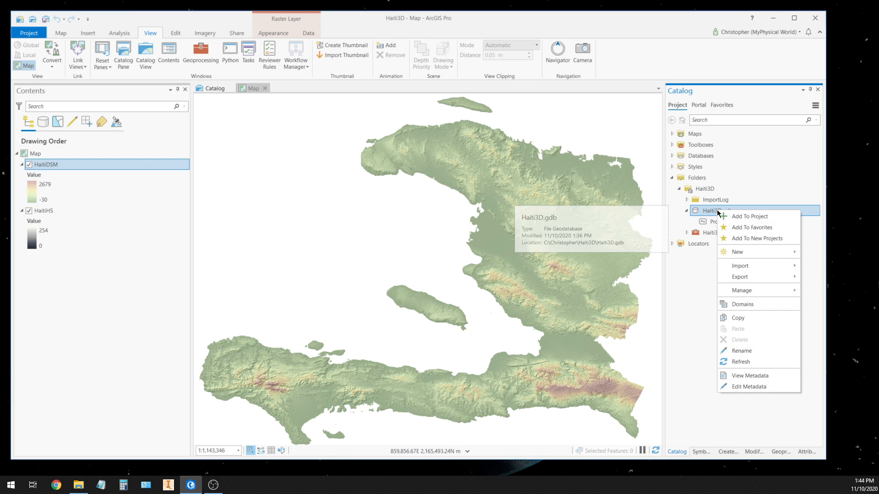
pyautogui.moveTo(737, 256)
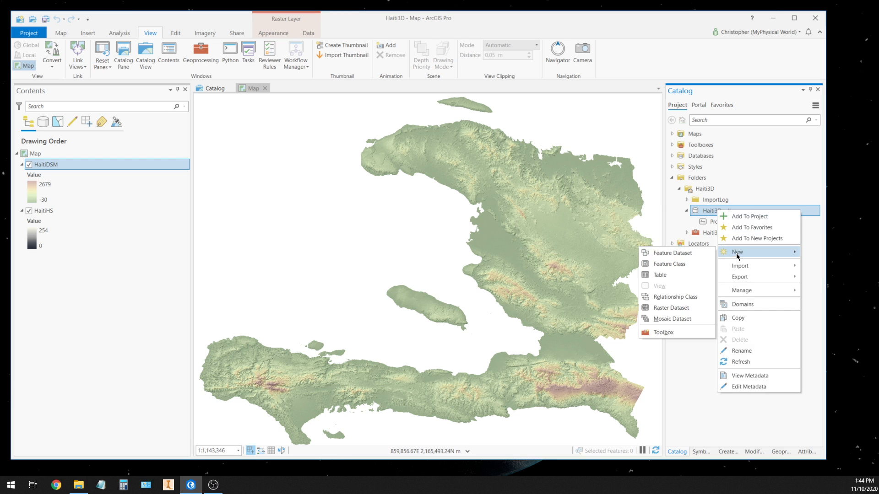
pyautogui.click(672, 264)
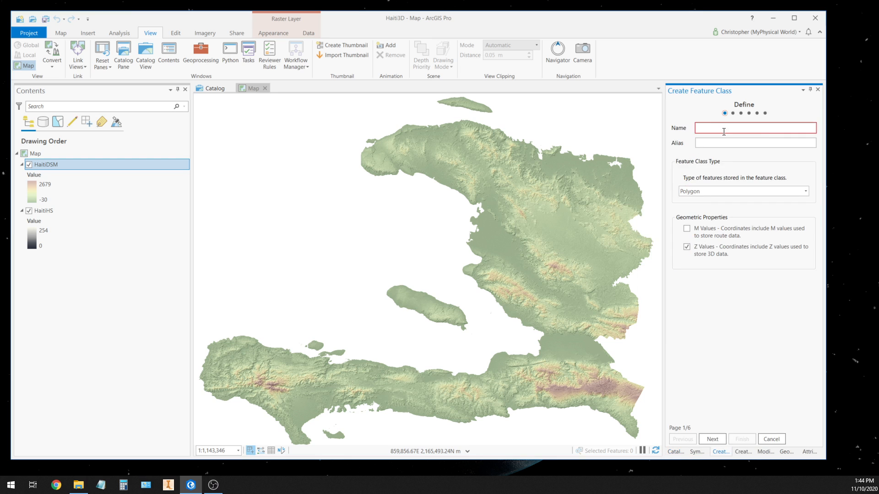
pyautogui.click(716, 130)
pyautogui.write('Profile2')
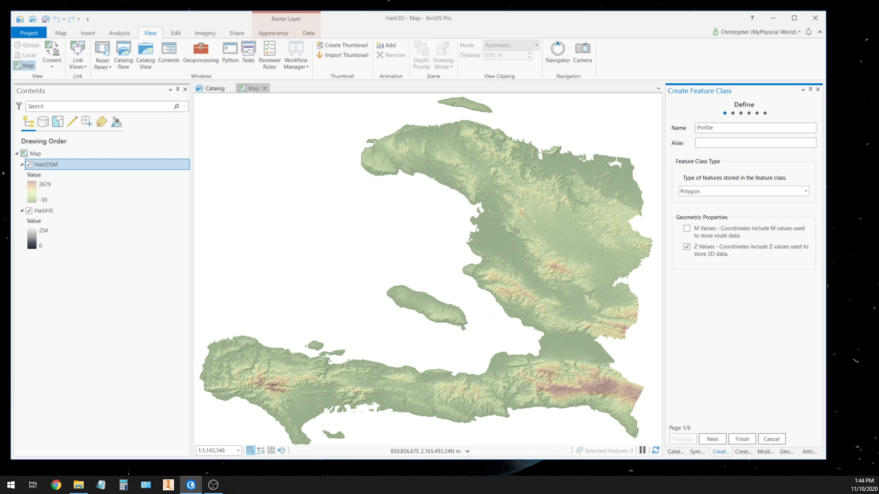
pyautogui.click(806, 192)
pyautogui.click(687, 211)
pyautogui.click(745, 439)
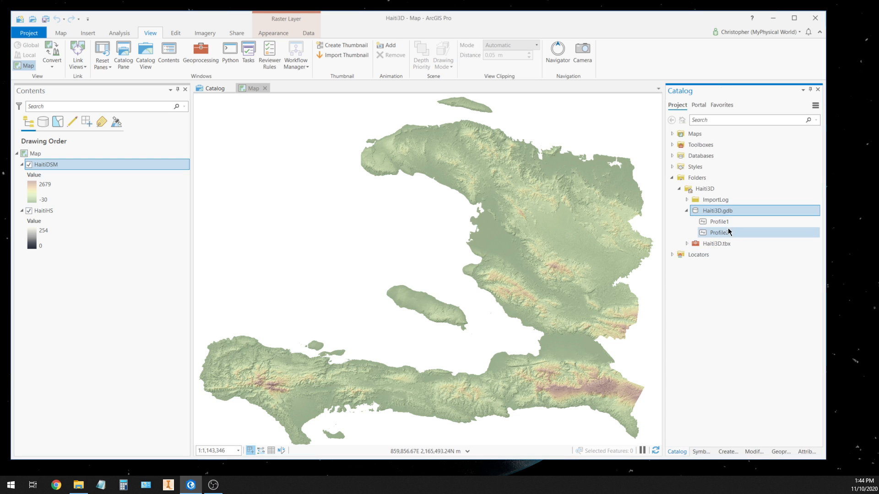
pyautogui.click(720, 221)
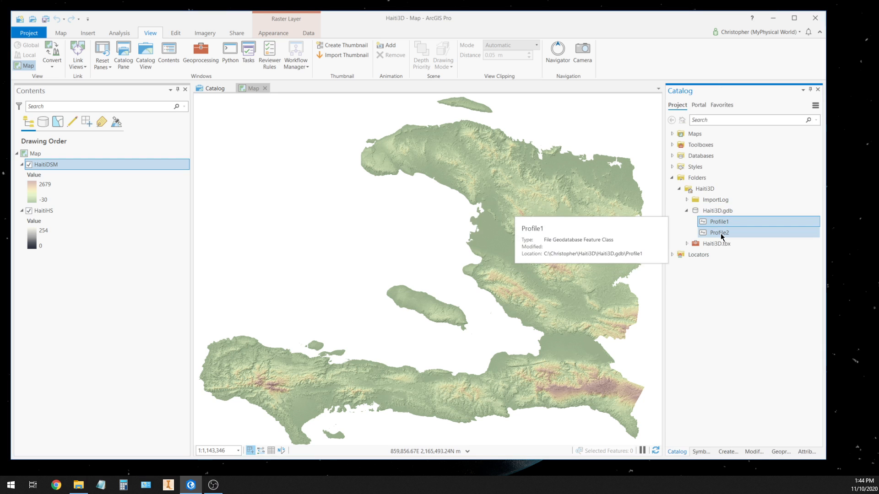
pyautogui.click(720, 233)
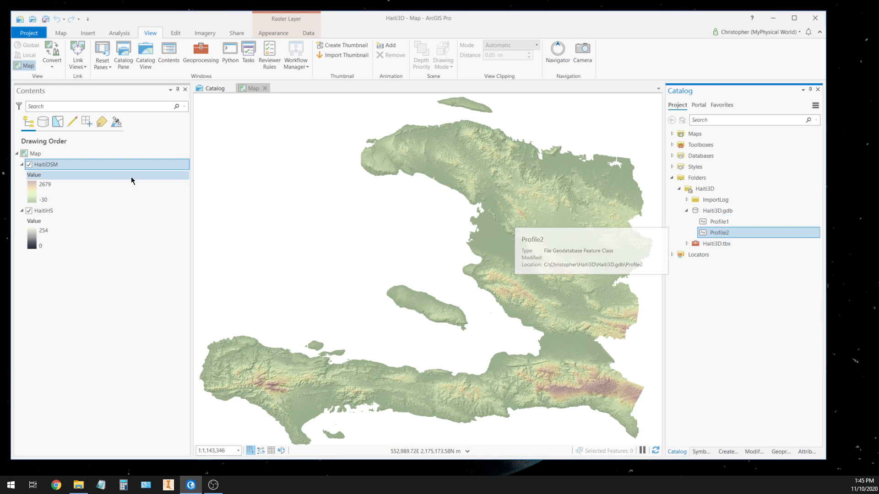
# - Add the Profile1 and Profile2 feature classes to the map above the HaitiDSM layer
pyautogui.click(719, 222)
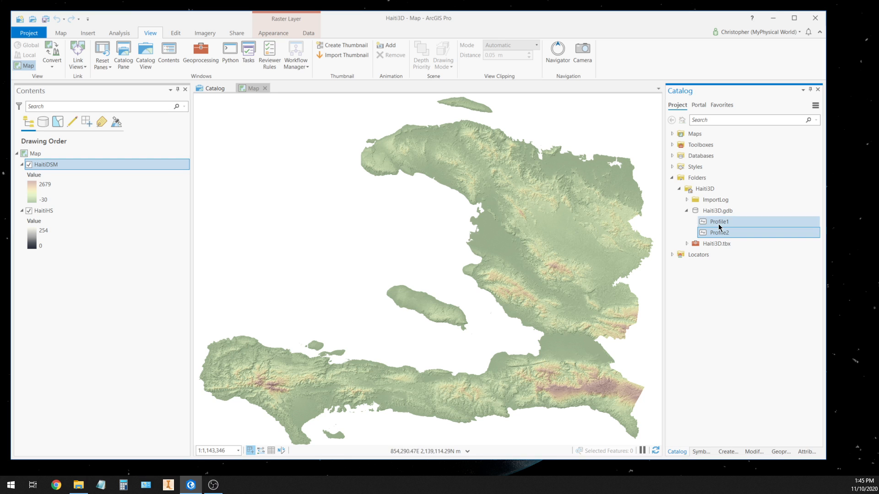
pyautogui.keyDown('shift'); pyautogui.click(719, 227); pyautogui.keyUp('shift')
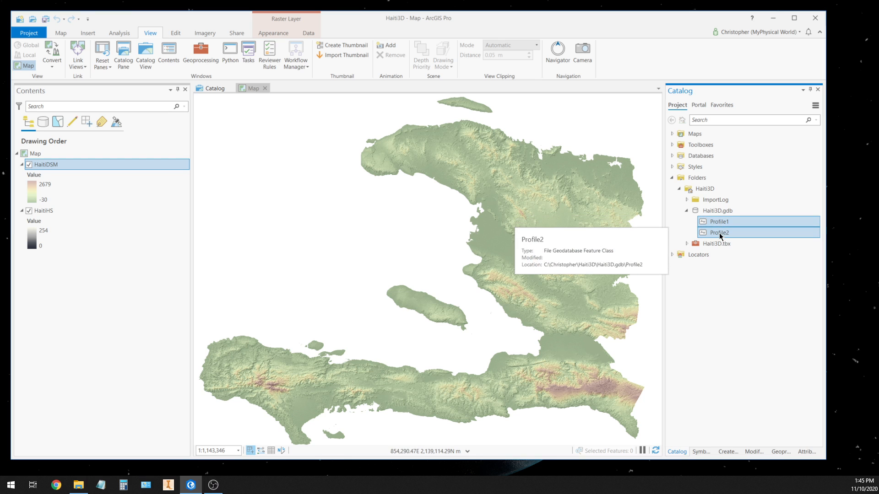
pyautogui.moveTo(720, 235); pyautogui.dragTo(59, 162)
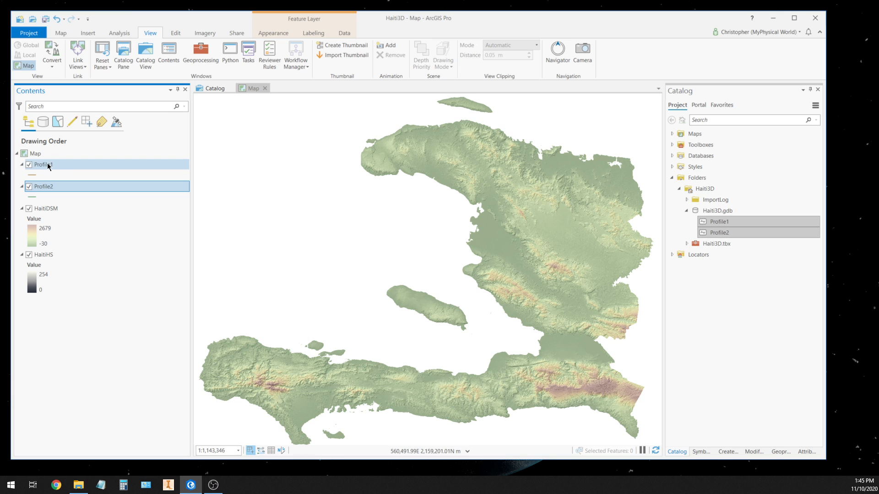
# - Draw a straight Profile1 line from the inner bay coast southeast across the southeastern mountains, and save the edits
pyautogui.click(177, 35)
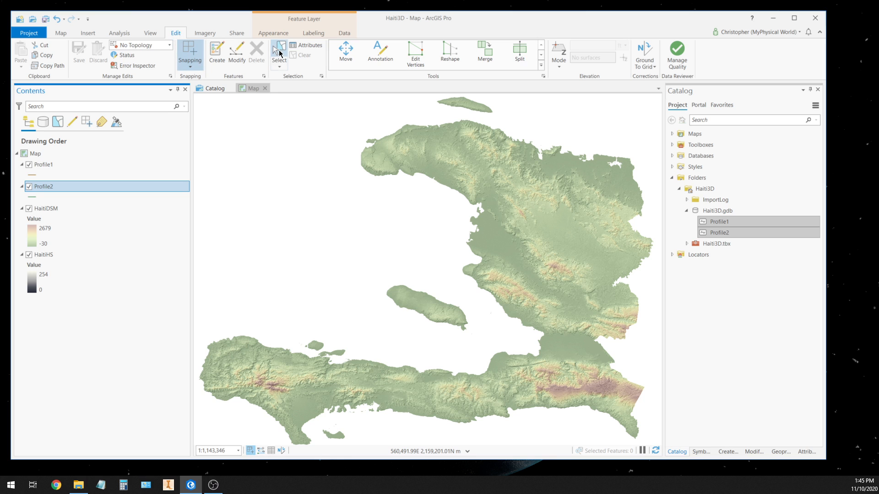
pyautogui.click(217, 52)
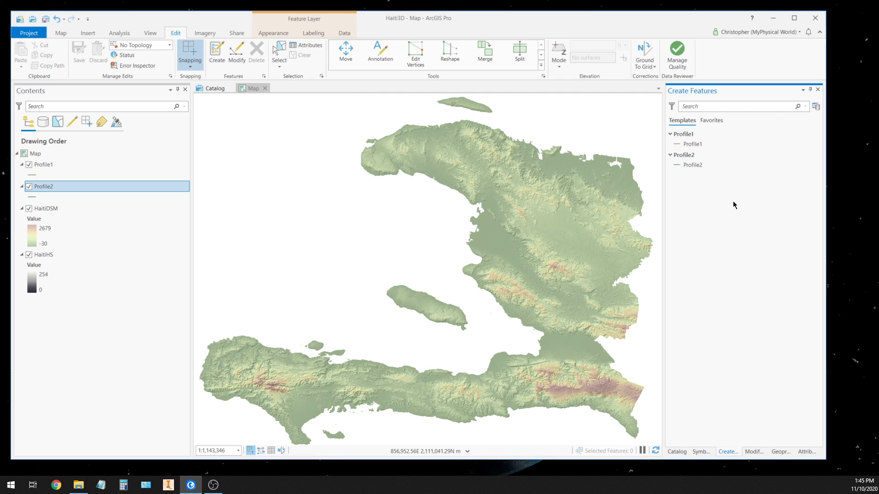
pyautogui.click(683, 135)
pyautogui.click(683, 134)
pyautogui.click(685, 143)
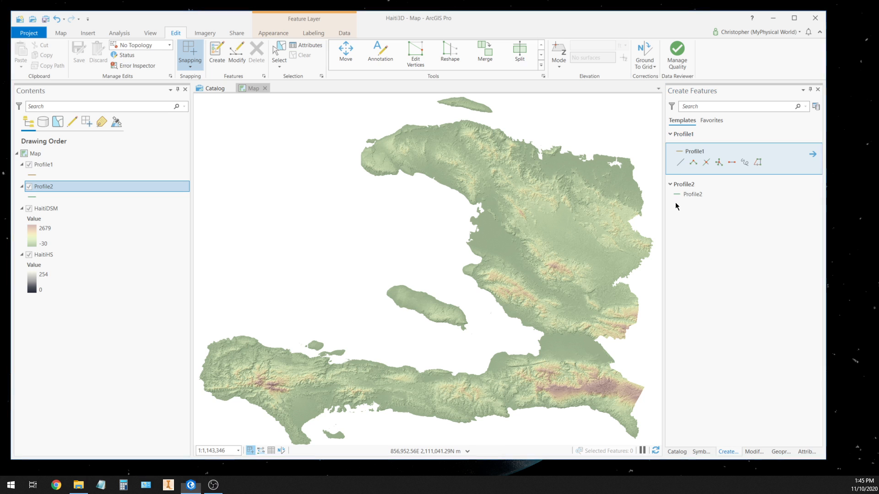
pyautogui.click(680, 162)
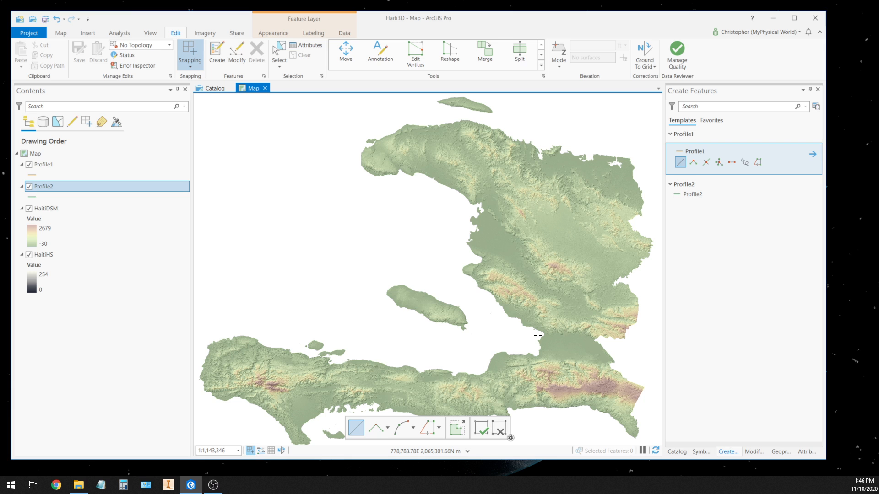
pyautogui.click(537, 336)
pyautogui.doubleClick(637, 409)
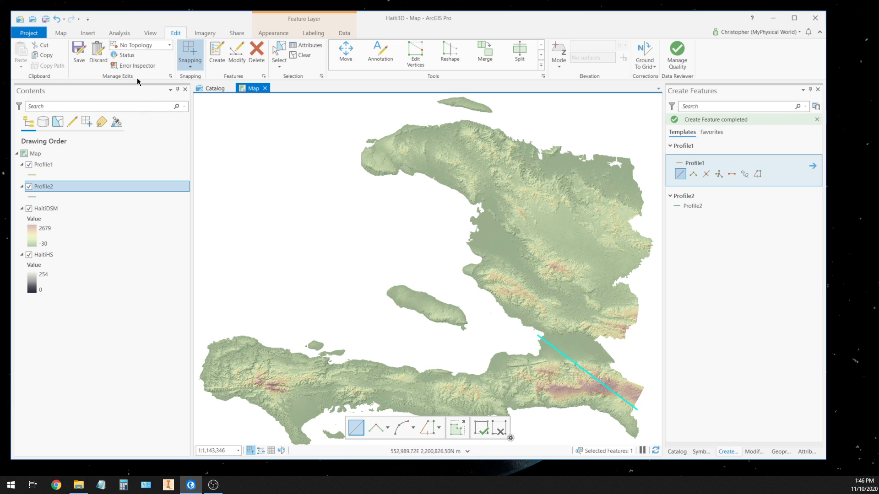
pyautogui.click(79, 54)
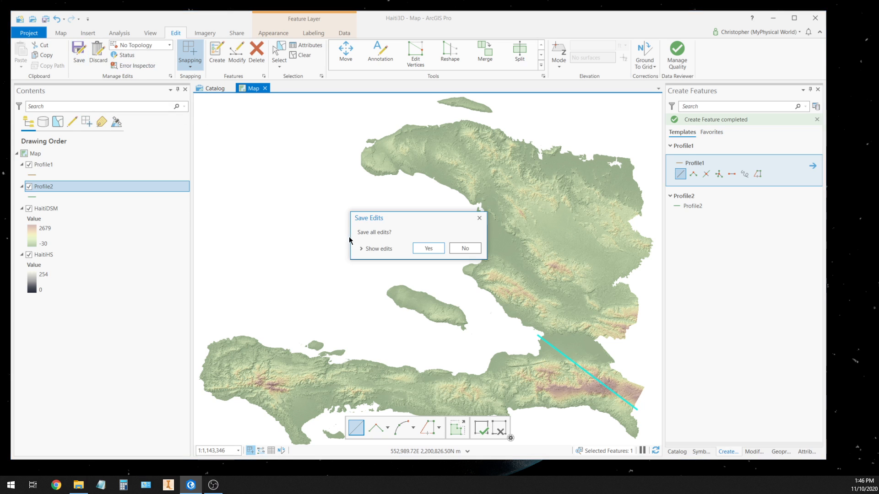
pyautogui.click(429, 248)
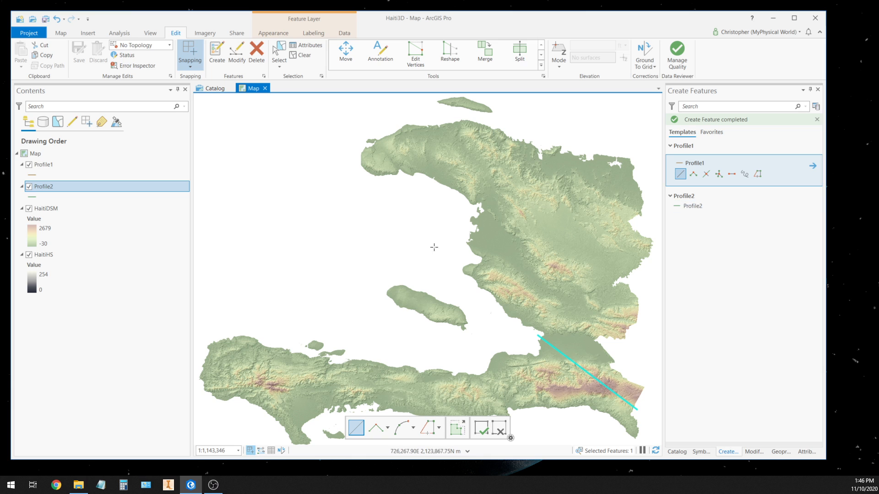
# - Draw a straight Profile2 line from the bay's northern shore to Haiti's northeast coast, save the edits and clear the selection
pyautogui.click(693, 207)
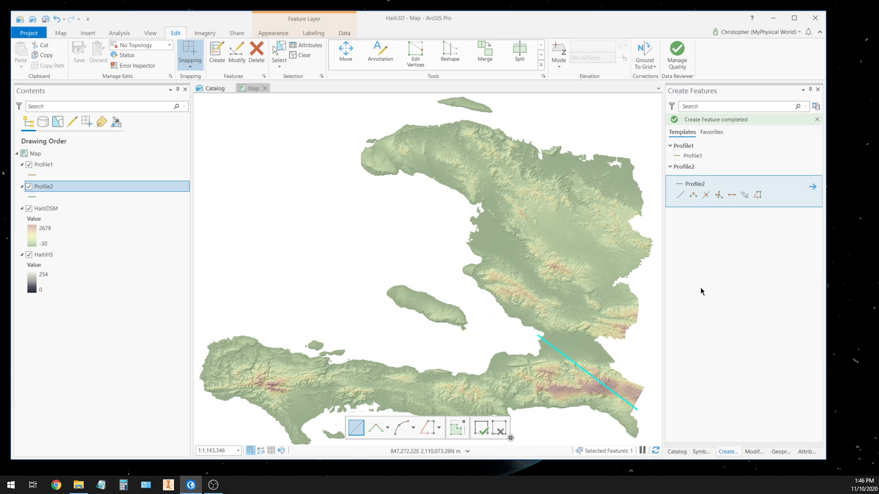
pyautogui.click(680, 183)
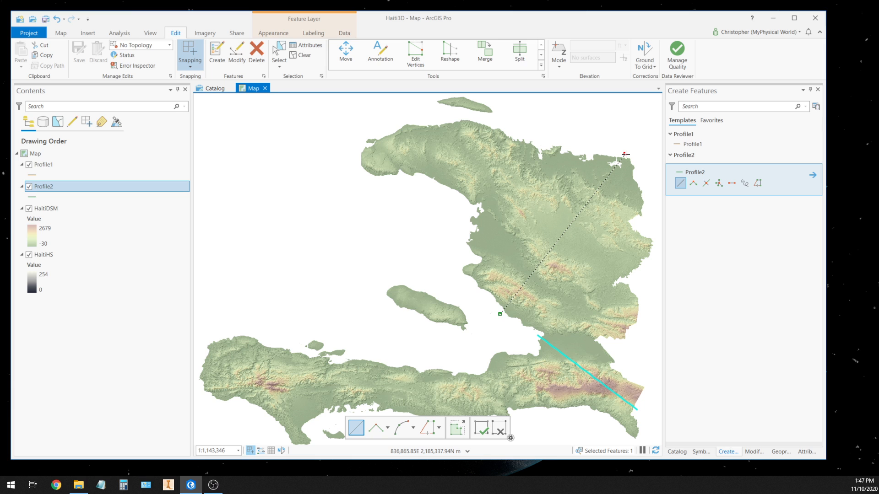
pyautogui.doubleClick(625, 154)
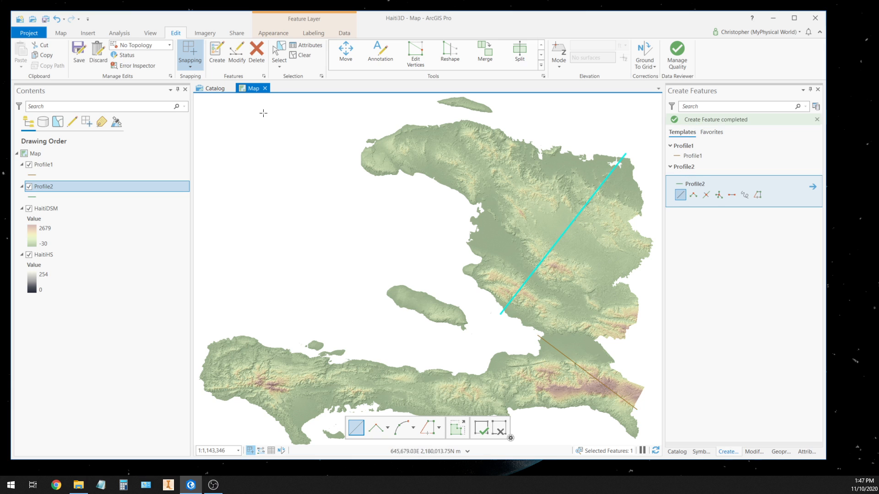
pyautogui.click(79, 51)
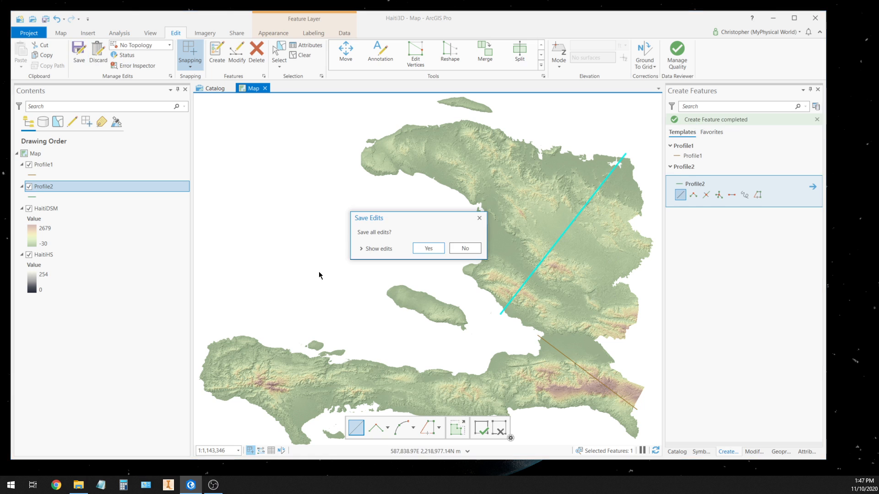
pyautogui.click(426, 248)
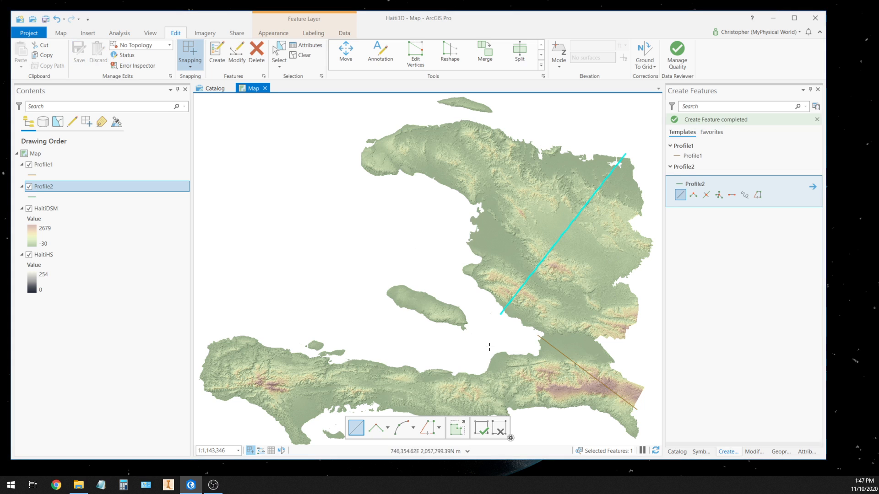
pyautogui.click(302, 56)
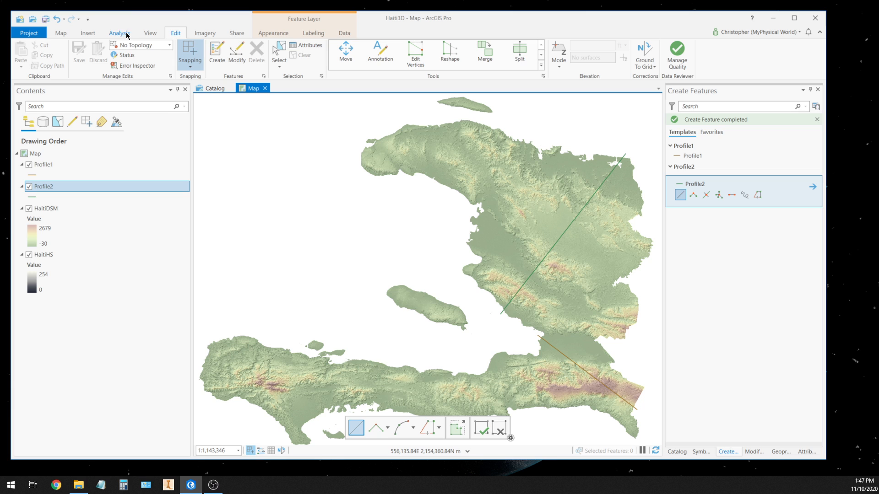
# - Search the geoprocessing tools for "profile" and open the Profile tool from Ready To Use Tools
pyautogui.click(150, 33)
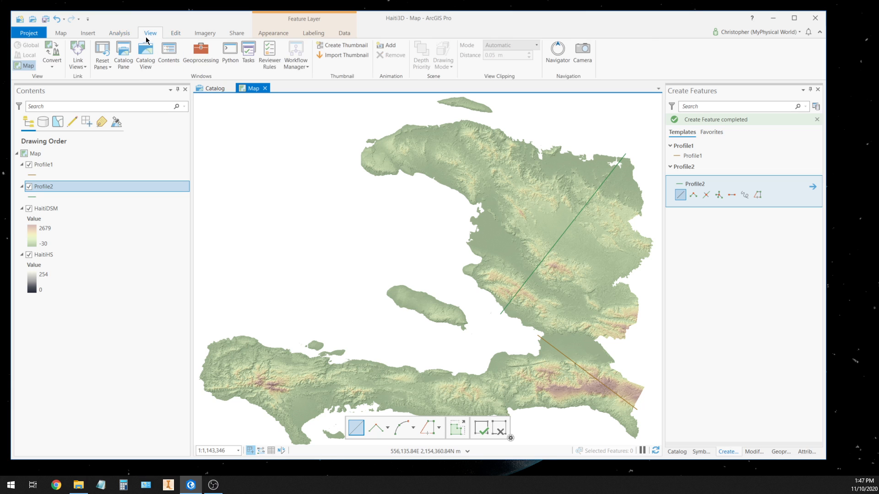
pyautogui.click(48, 168)
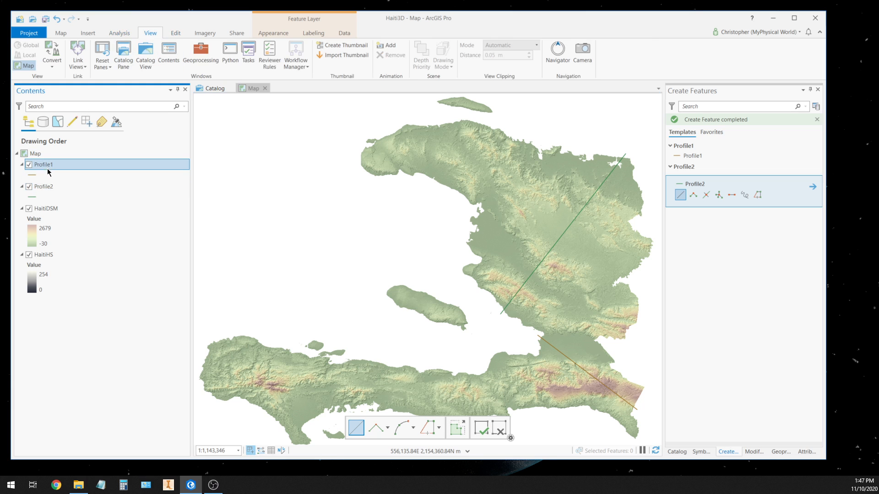
pyautogui.click(201, 55)
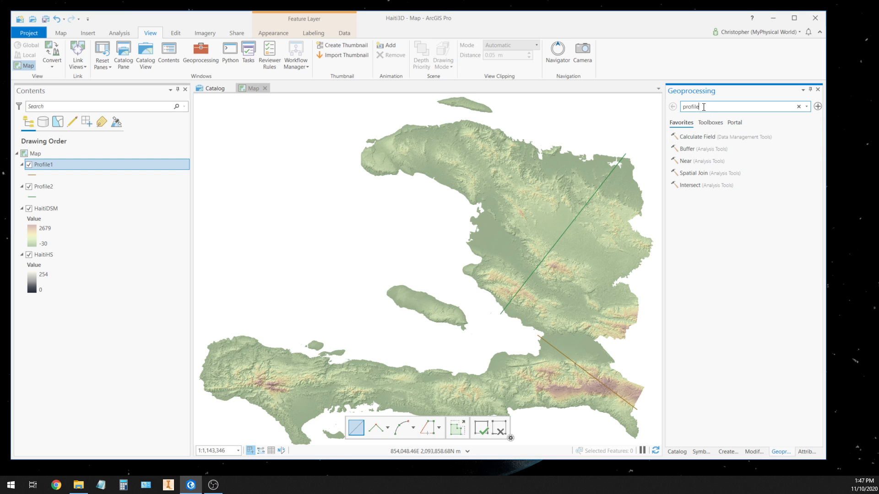
pyautogui.moveTo(700, 107); pyautogui.dragTo(673, 111)
pyautogui.write('pro')
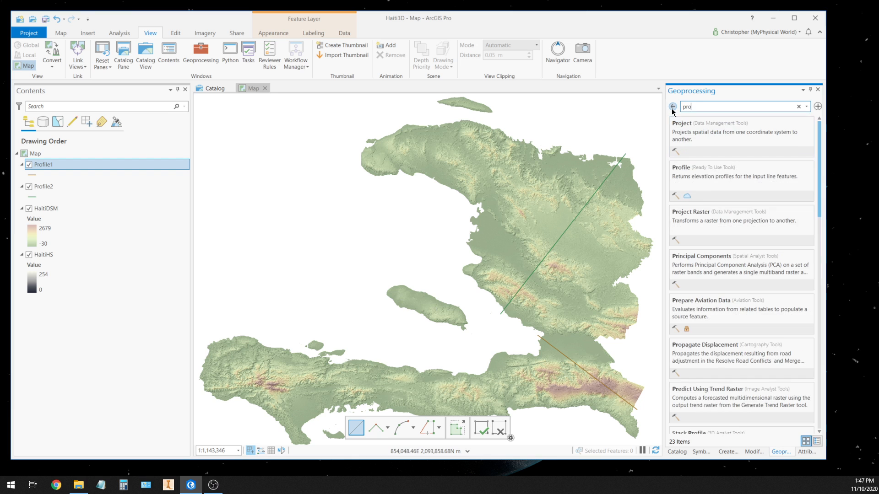
pyautogui.write('fiel')
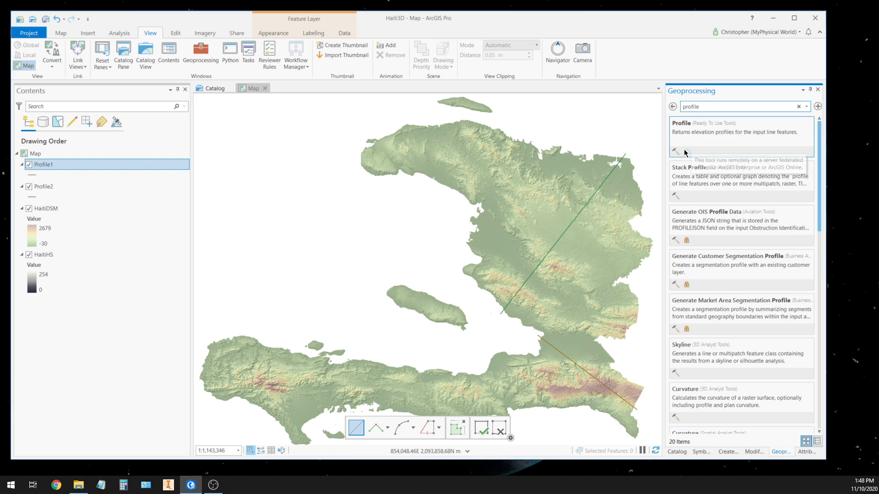
pyautogui.moveTo(688, 154)
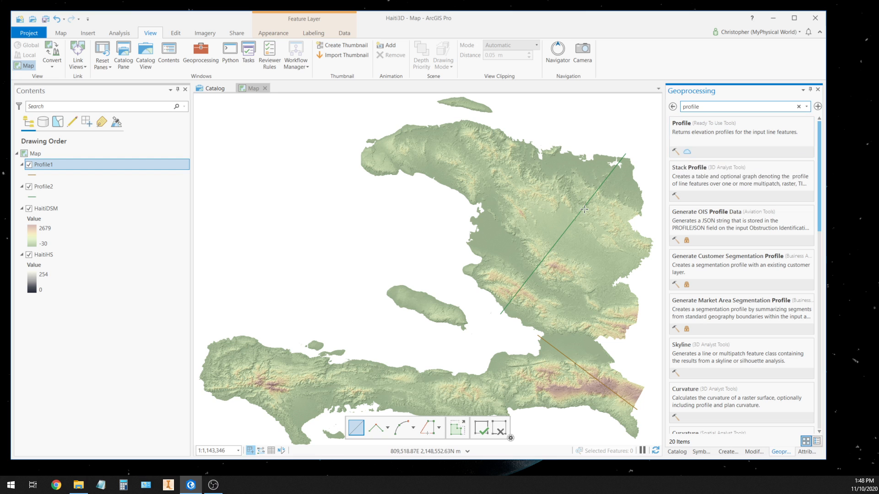
pyautogui.click(703, 153)
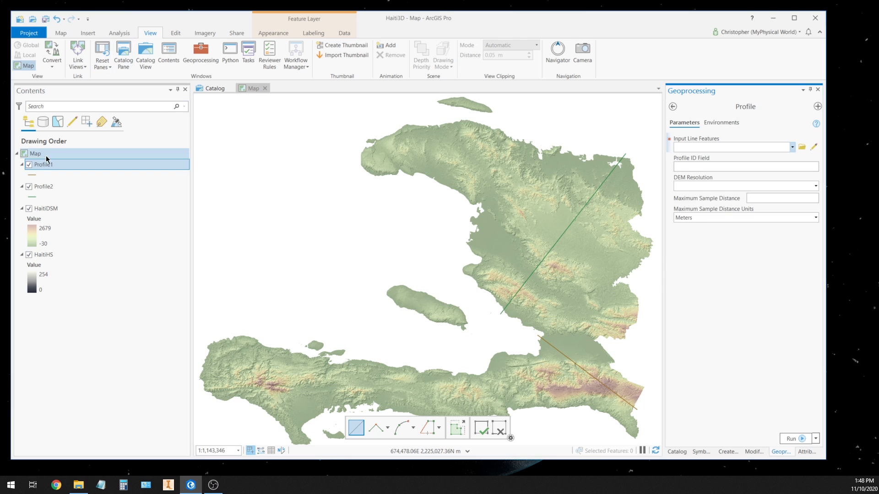
# - Run the Profile tool on Profile1 with OBJECTID as the profile ID field and FINEST DEM resolution
pyautogui.click(791, 148)
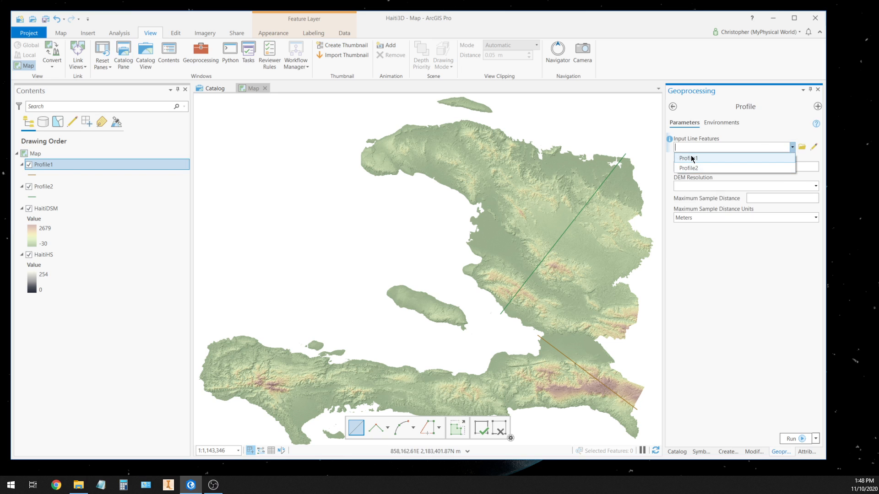
pyautogui.click(692, 159)
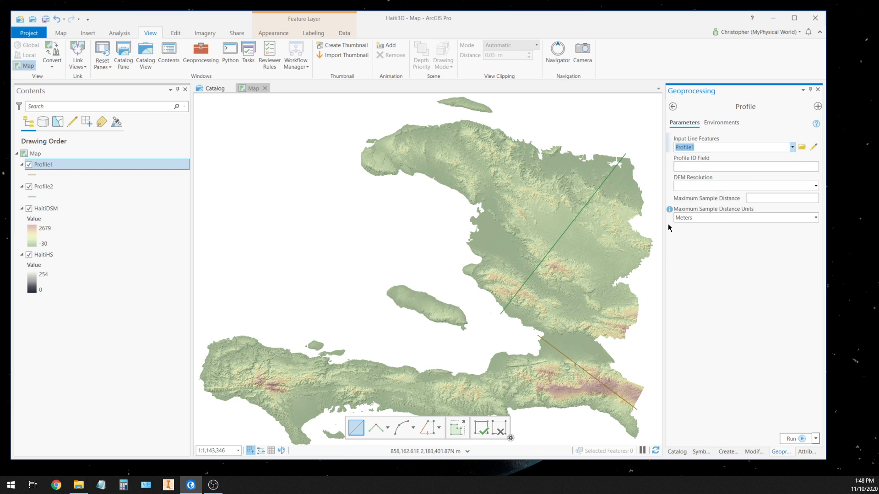
pyautogui.click(686, 166)
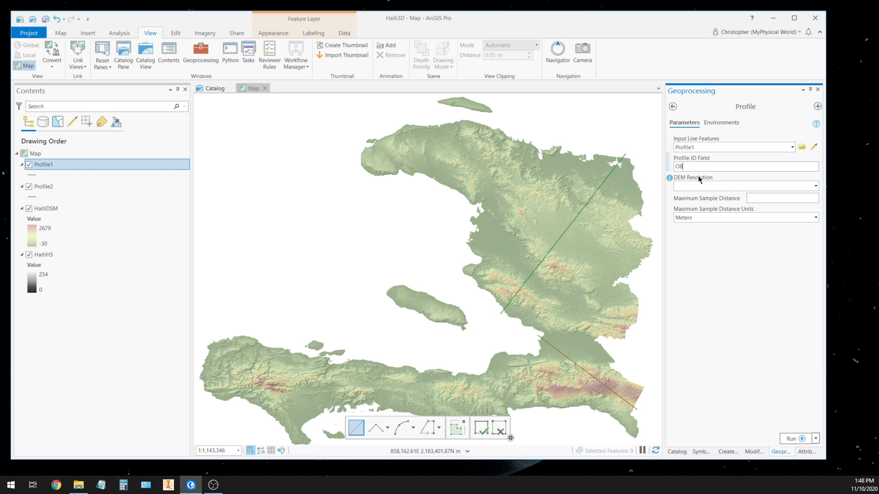
pyautogui.write('OBJECTID')
pyautogui.click(816, 187)
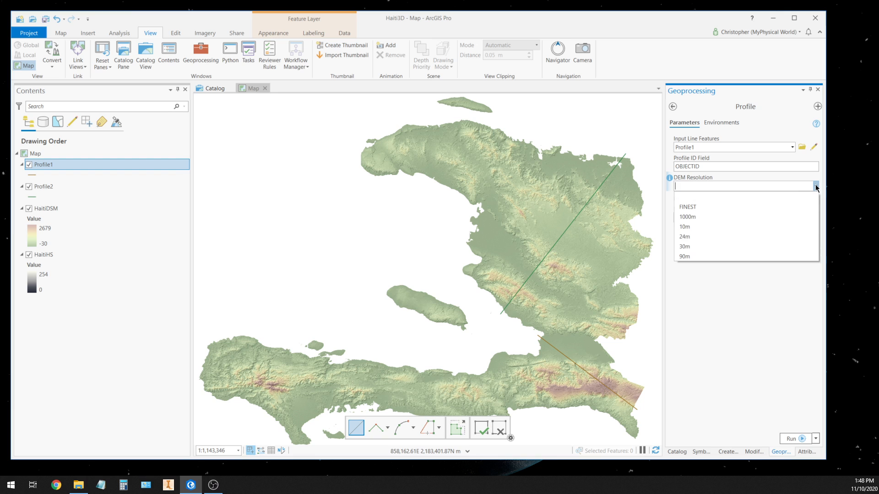
pyautogui.click(690, 207)
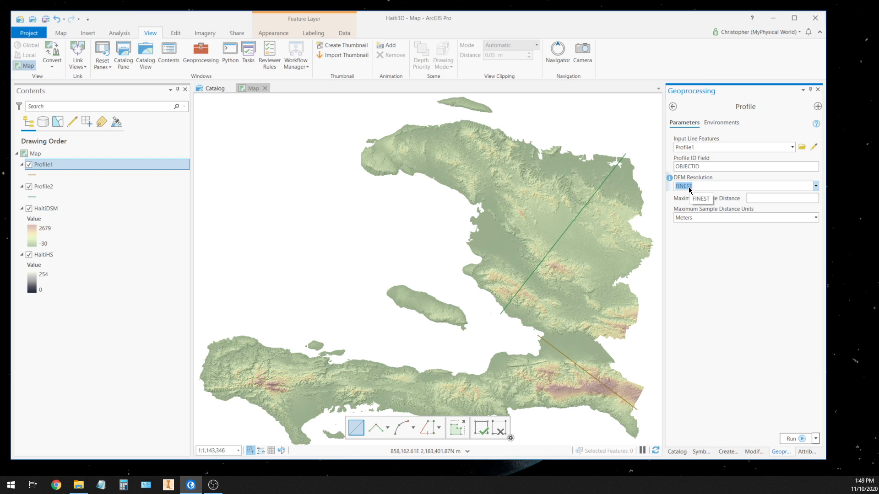
pyautogui.click(789, 440)
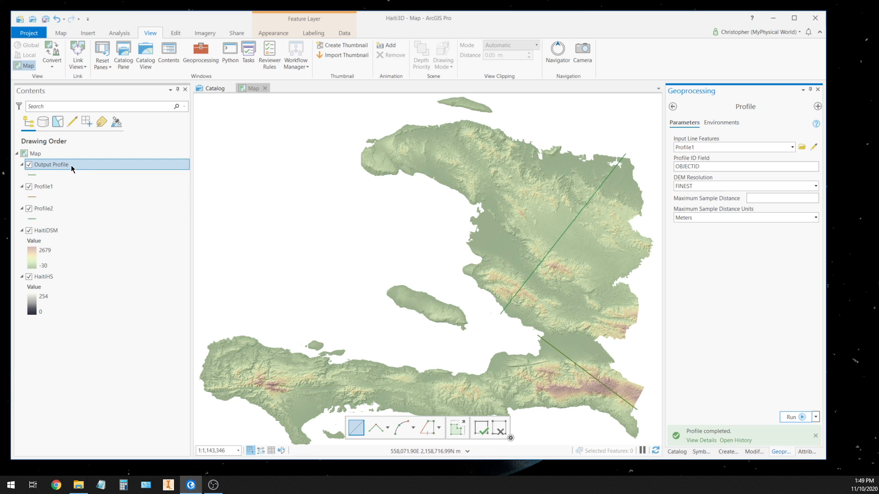
# - Rename the Output Profile layer as "de la Selle"
pyautogui.click(60, 166)
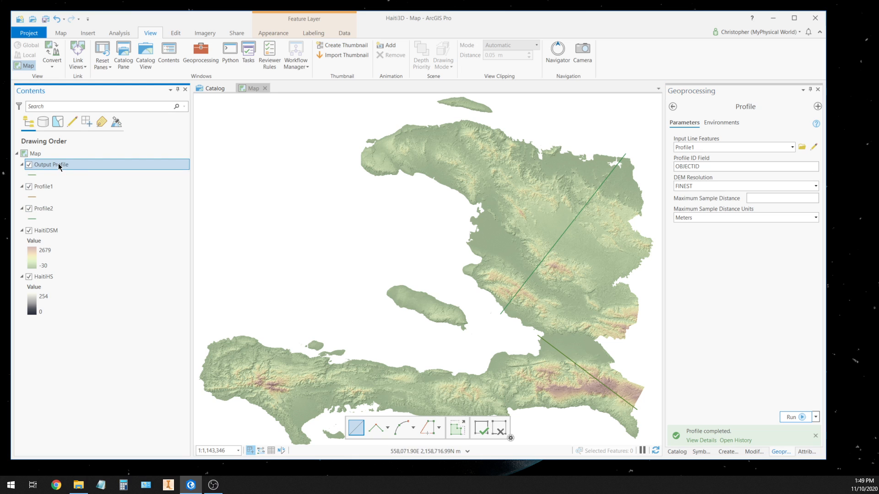
pyautogui.click(59, 166)
pyautogui.write('de')
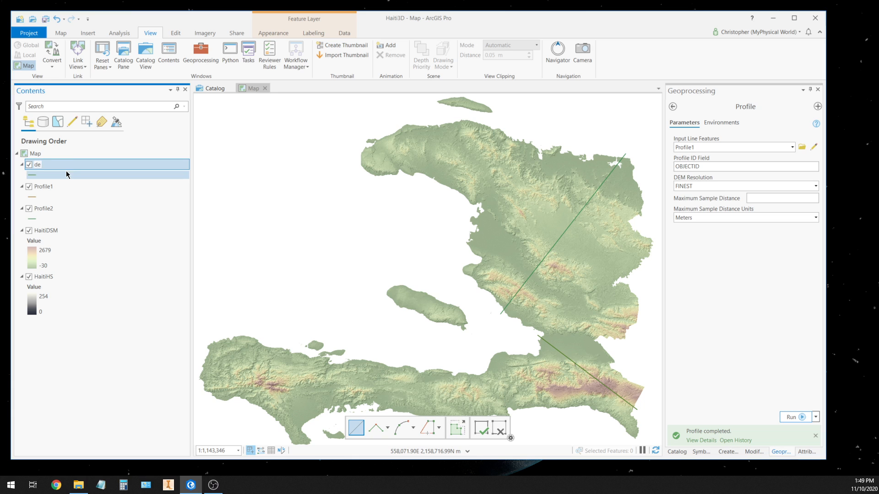
pyautogui.write(' la Selle')
pyautogui.press('Return')
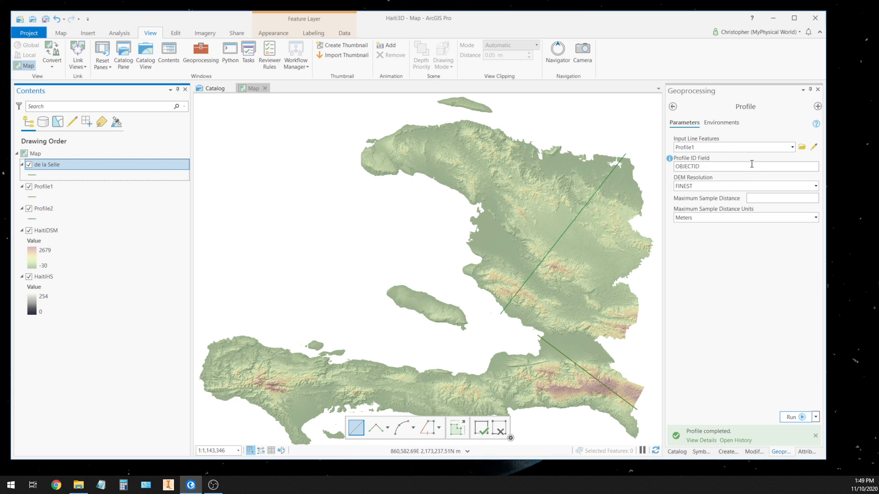
# - Run the Profile tool on Profile2, keeping OBJECTID as the profile ID field and FINEST DEM resolution
pyautogui.click(792, 148)
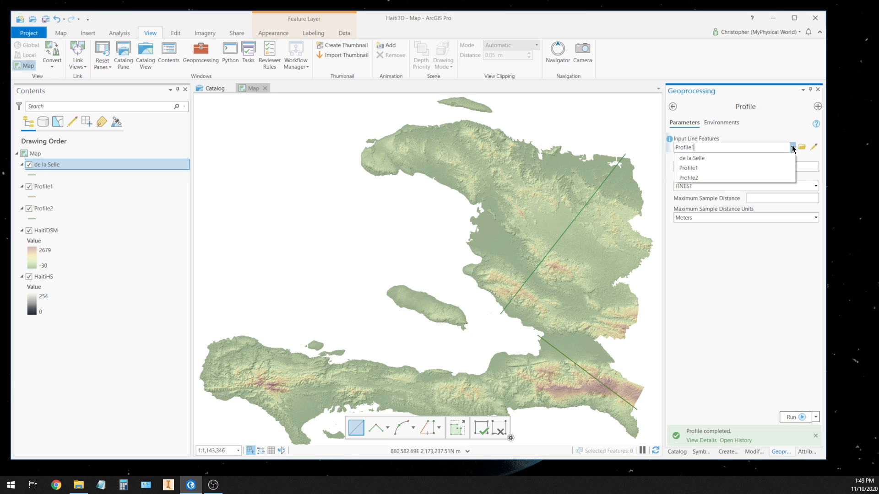
pyautogui.click(688, 177)
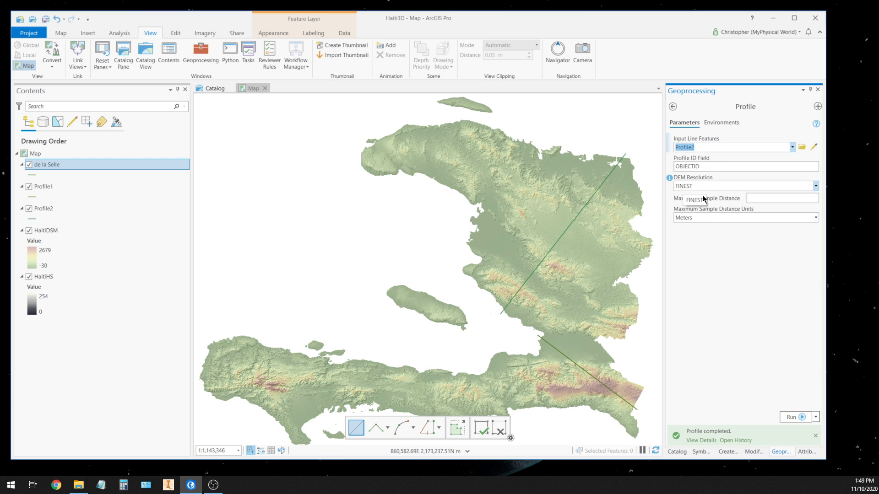
pyautogui.click(792, 417)
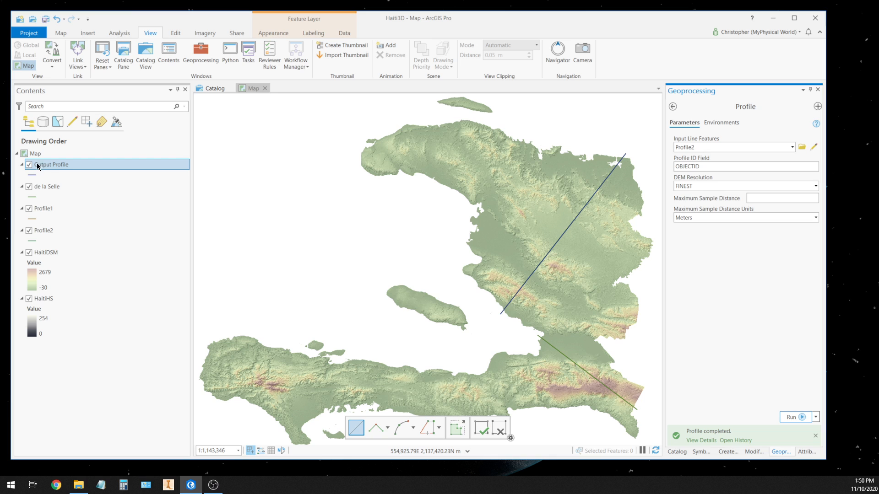
# - Rename the Output Profile layer as "Main Profile" and hide the Profile1 and Profile2 layers
pyautogui.click(66, 168)
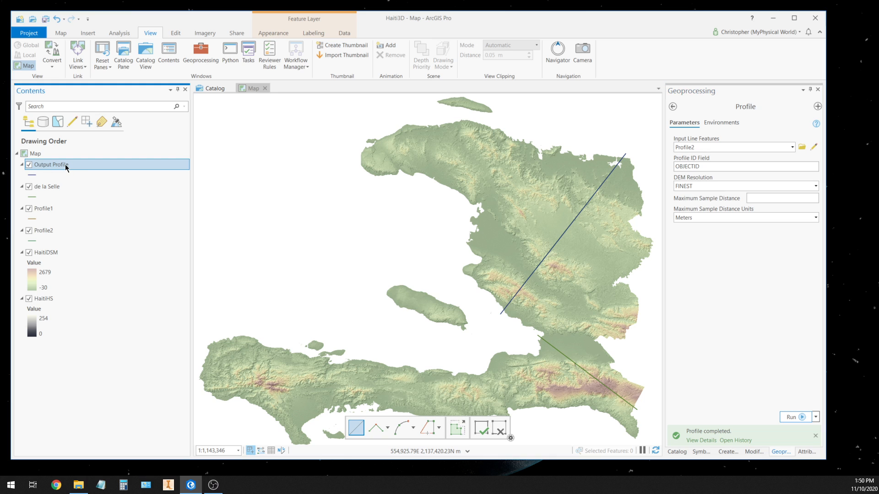
pyautogui.click(89, 188)
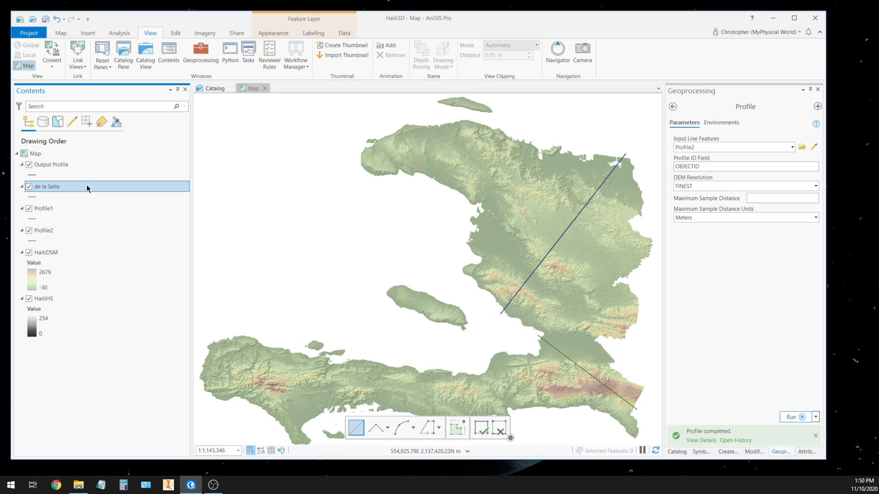
pyautogui.doubleClick(57, 166)
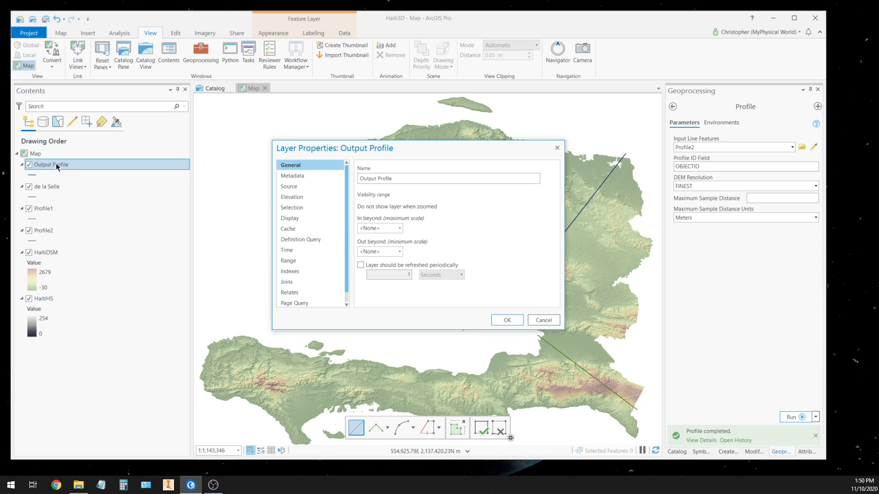
pyautogui.click(542, 321)
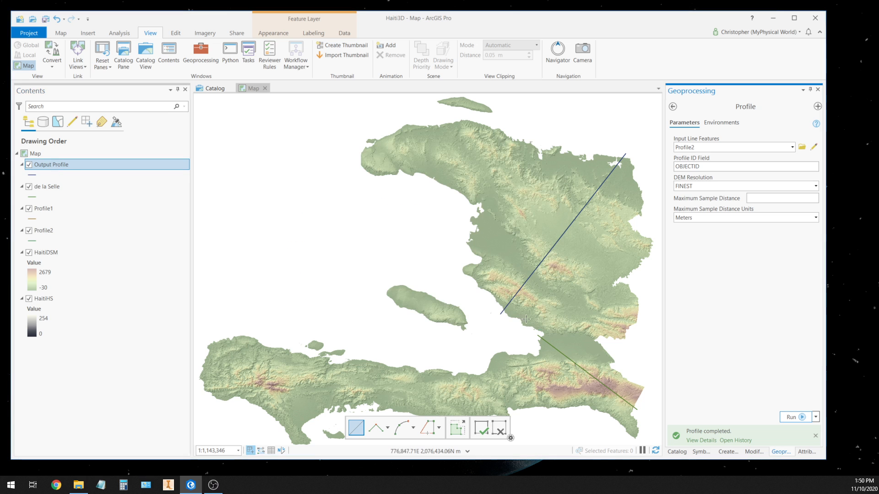
pyautogui.click(50, 166)
pyautogui.click(50, 164)
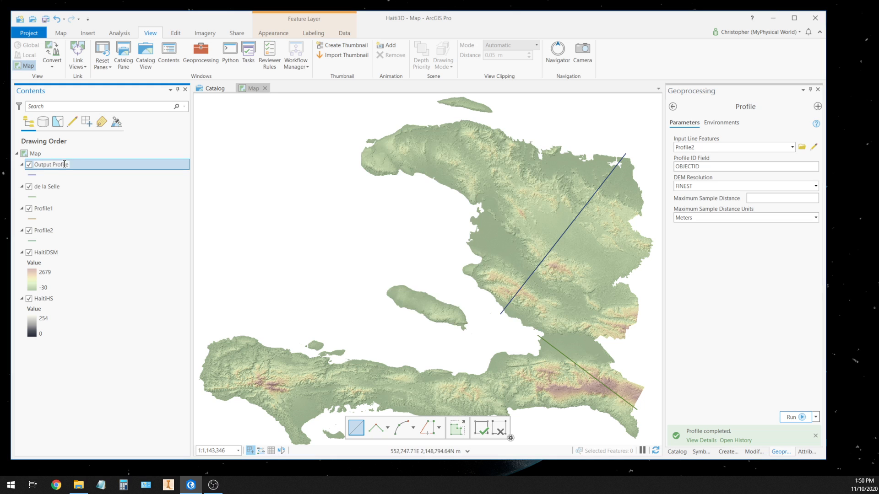
pyautogui.moveTo(69, 165); pyautogui.dragTo(32, 158)
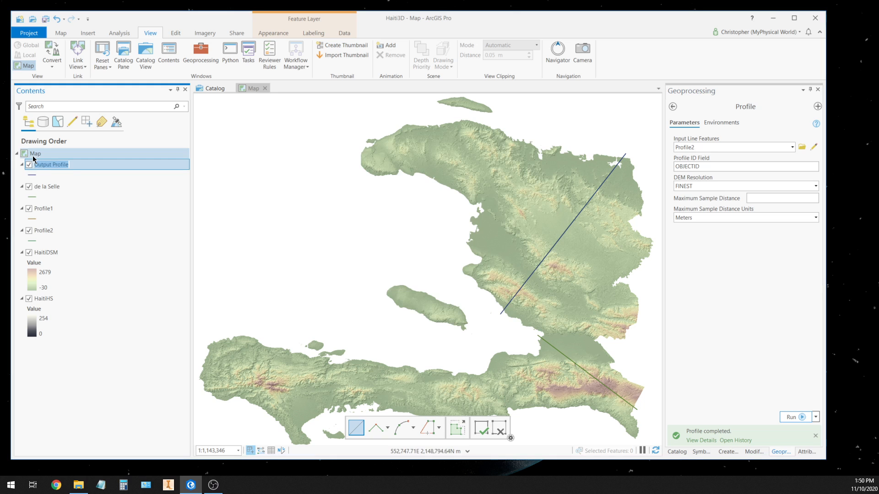
pyautogui.write('Main Profile')
pyautogui.press('Return')
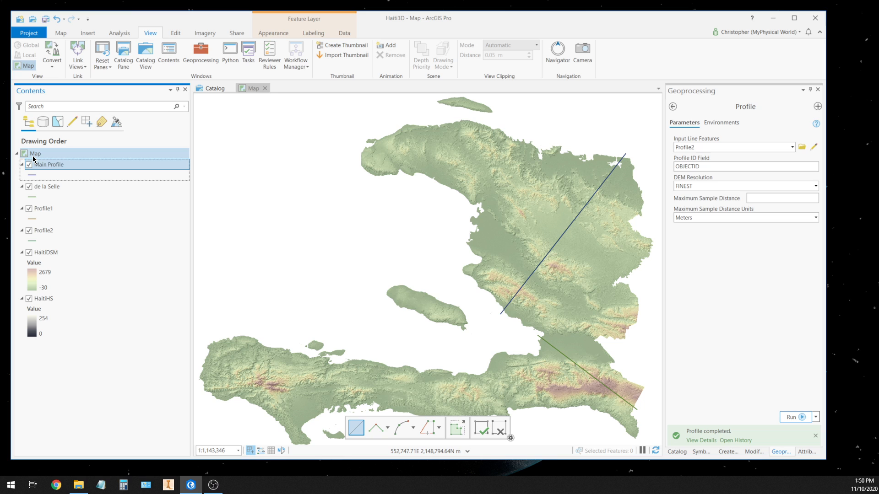
pyautogui.click(29, 209)
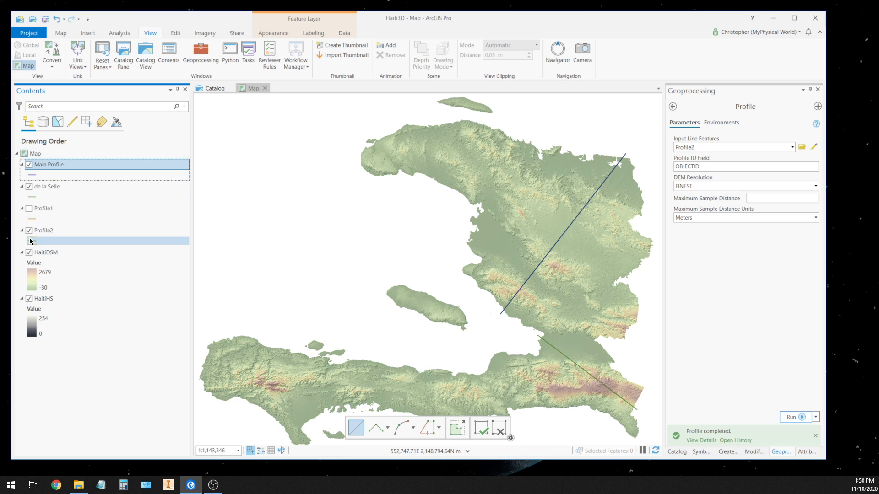
pyautogui.click(29, 231)
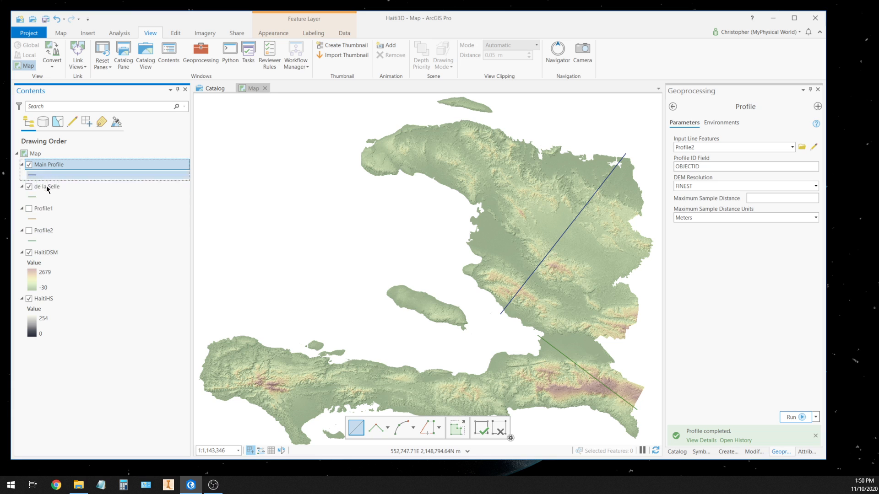
# - Style the de la Selle line symbol in red with a 3 pt line width
pyautogui.click(32, 198)
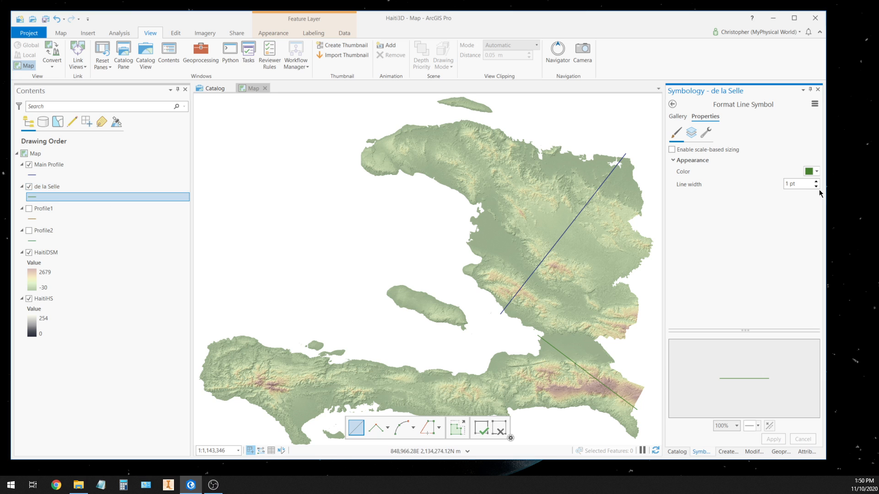
pyautogui.click(810, 172)
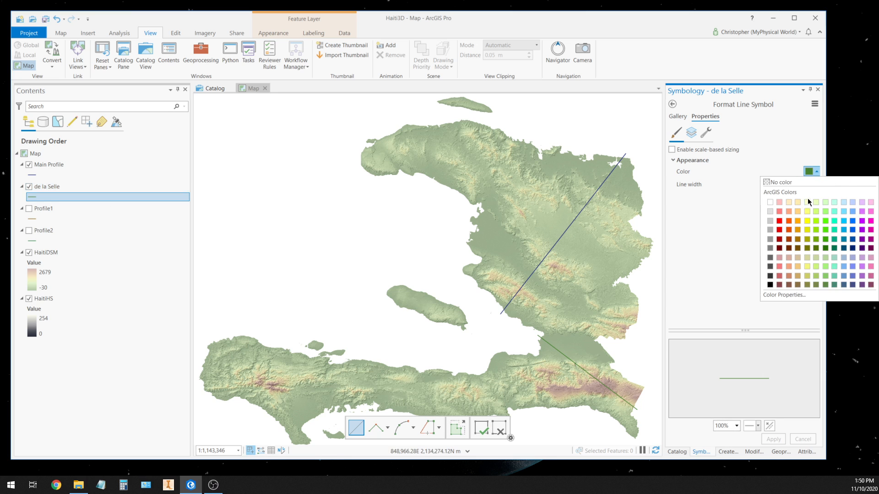
pyautogui.click(778, 220)
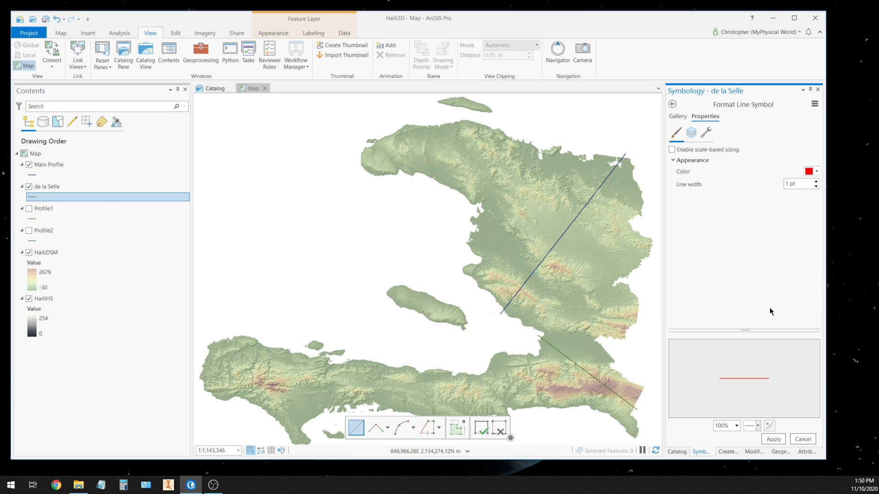
pyautogui.click(815, 181)
pyautogui.click(816, 182)
pyautogui.click(774, 439)
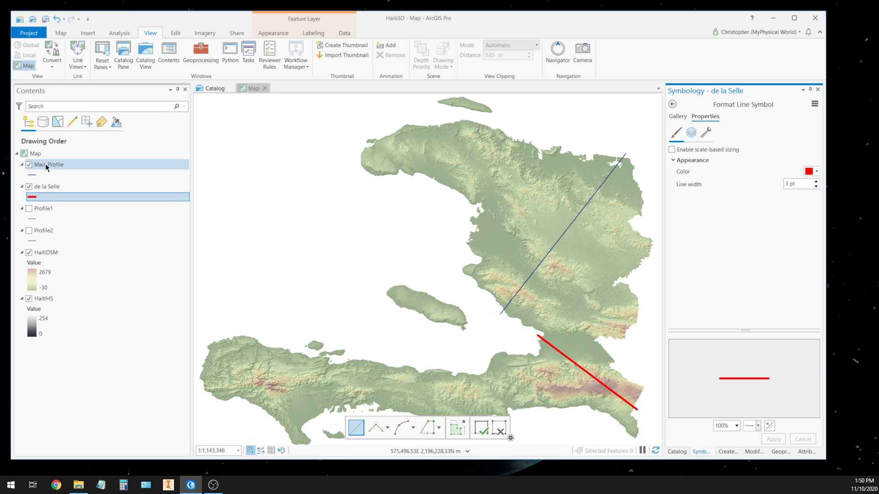
# - Style the Main Profile line symbol in bright blue with a 3 pt line width
pyautogui.click(31, 176)
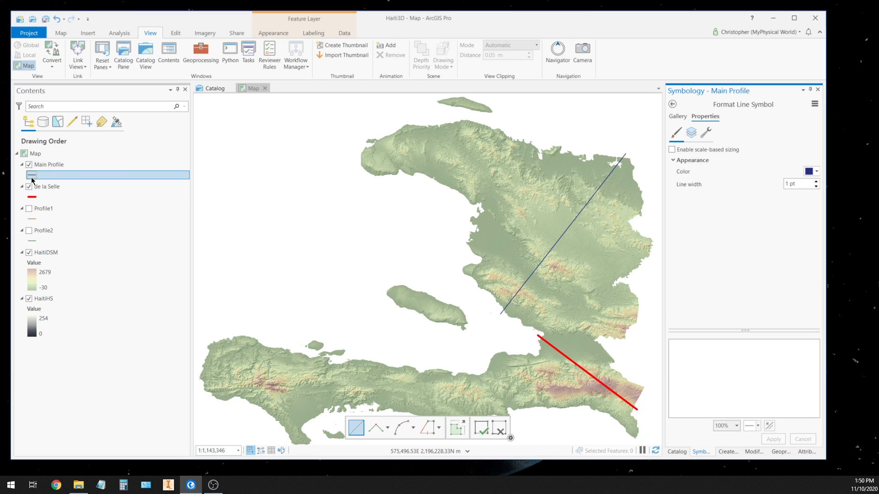
pyautogui.click(810, 172)
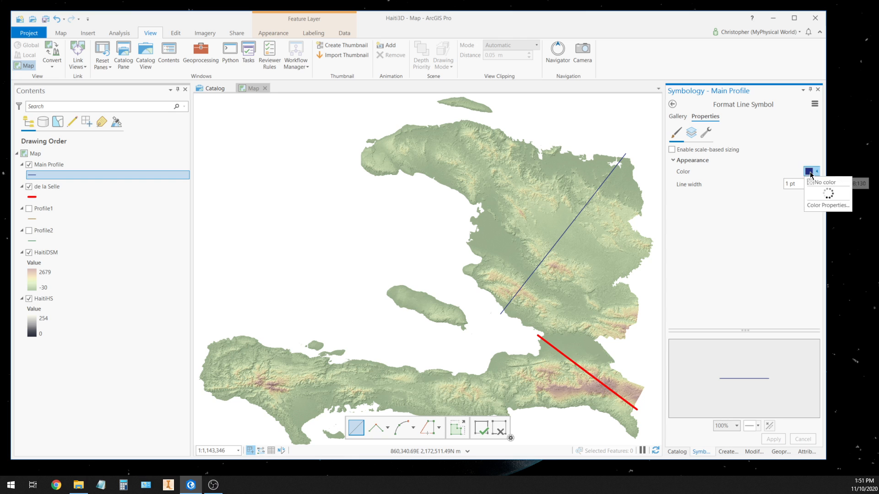
pyautogui.click(852, 225)
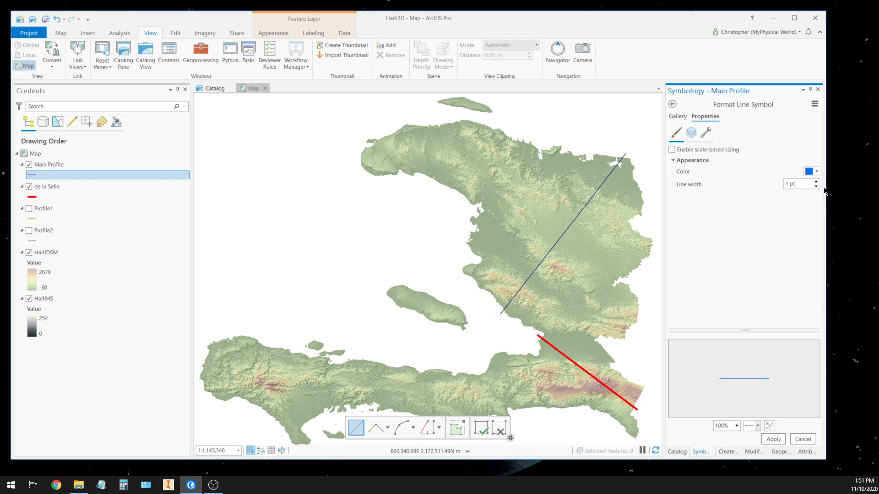
pyautogui.click(816, 182)
pyautogui.click(816, 181)
pyautogui.click(778, 440)
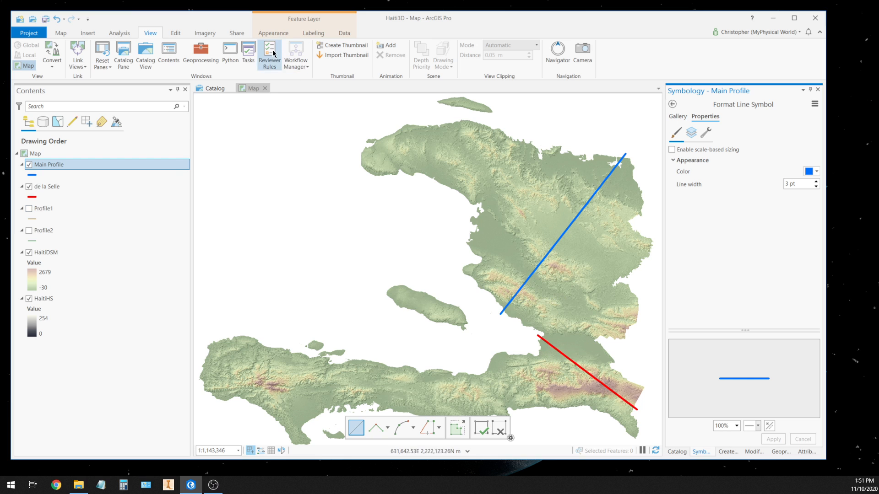
# - Create a Profile Graph chart from the de la Selle layer
pyautogui.click(46, 188)
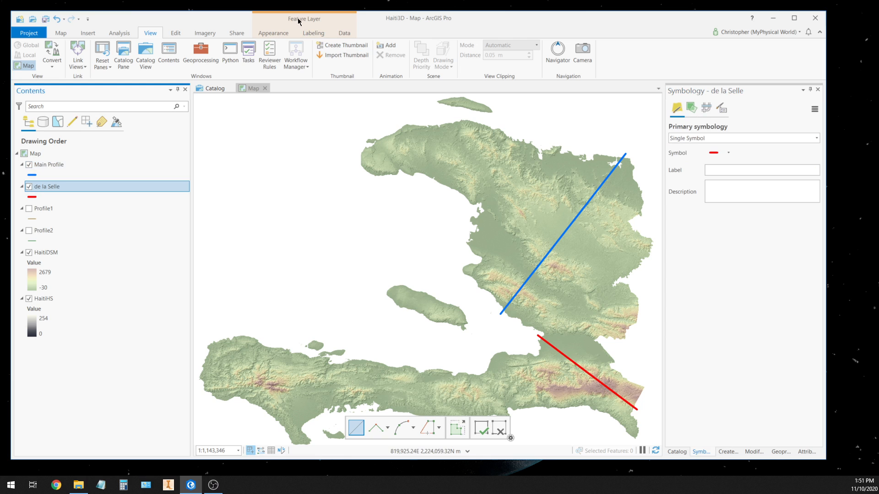
pyautogui.click(345, 34)
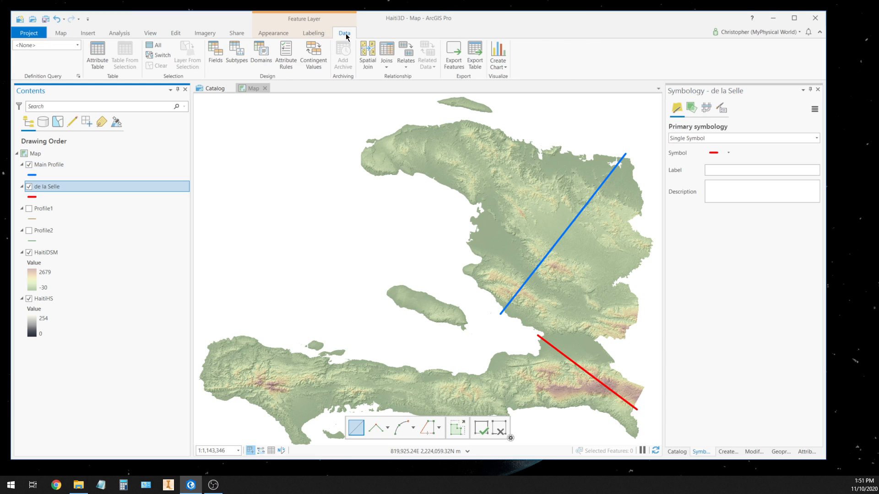
pyautogui.click(506, 67)
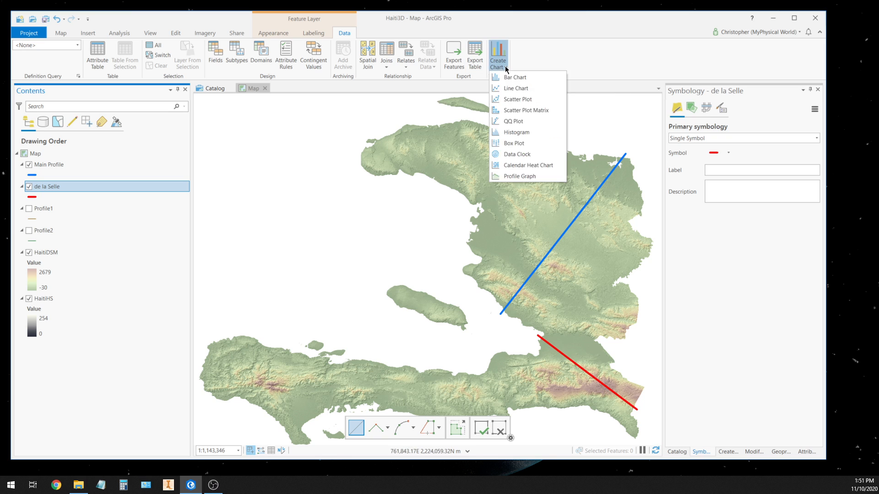
pyautogui.click(509, 177)
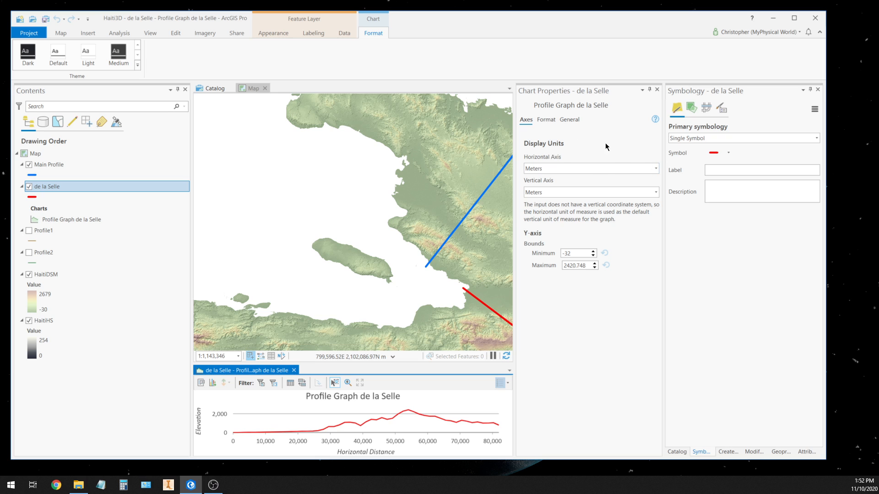
# - Set the de la Selle chart's title to "Elevation Profile of de la Selle"
pyautogui.click(570, 122)
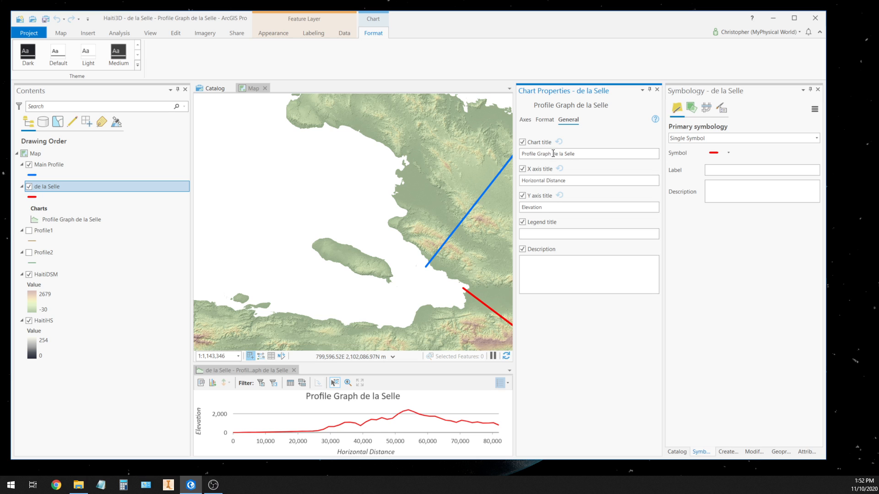
pyautogui.moveTo(553, 154); pyautogui.dragTo(514, 157)
pyautogui.write('Ele')
pyautogui.write('vation ')
pyautogui.write('Pfrom')
pyautogui.press('BackSpace')
pyautogui.press('BackSpace')
pyautogui.press('BackSpace')
pyautogui.press('BackSpace')
pyautogui.write('rofile of')
# - Title the de la Selle chart's axes "Horizontal Distance (m)" and "Elevation (m)", and close the chart properties
pyautogui.click(571, 180)
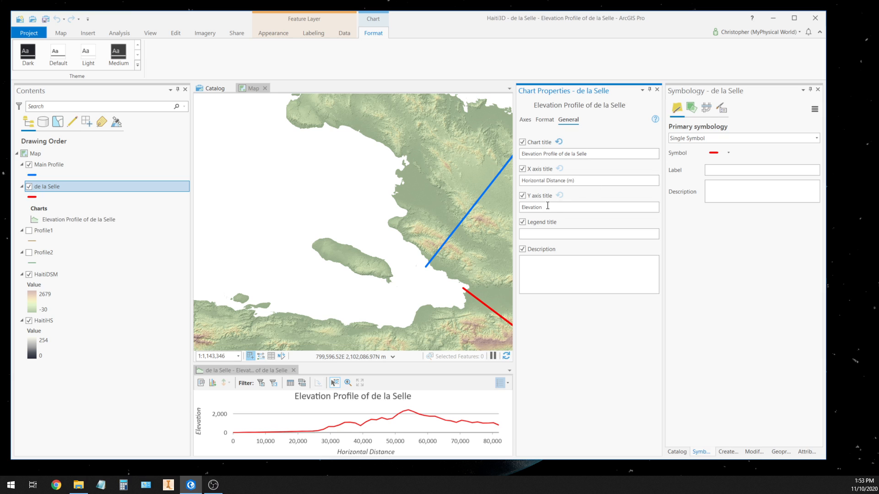
pyautogui.click(547, 207)
pyautogui.click(556, 236)
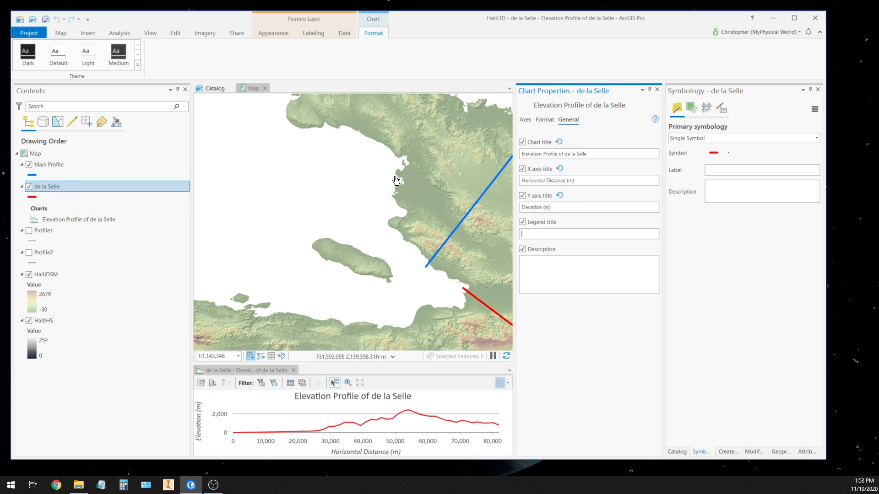
pyautogui.click(657, 92)
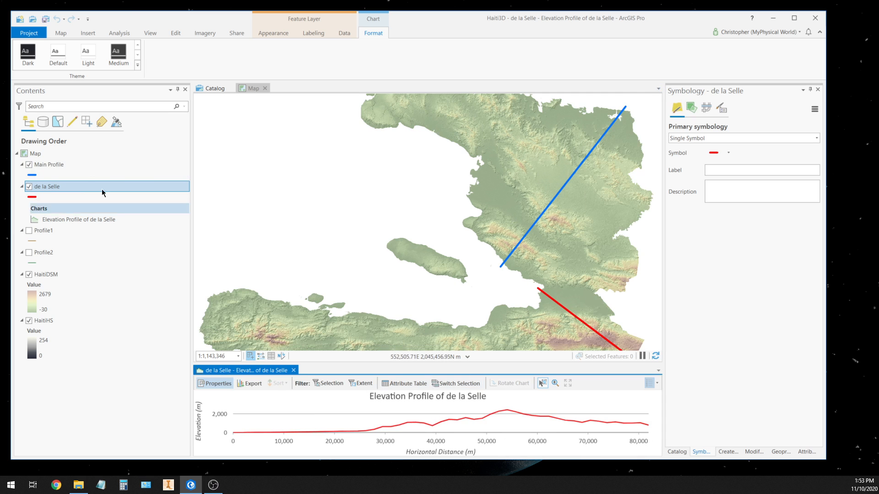
# - Create a Profile Graph chart from the Main Profile layer
pyautogui.click(51, 166)
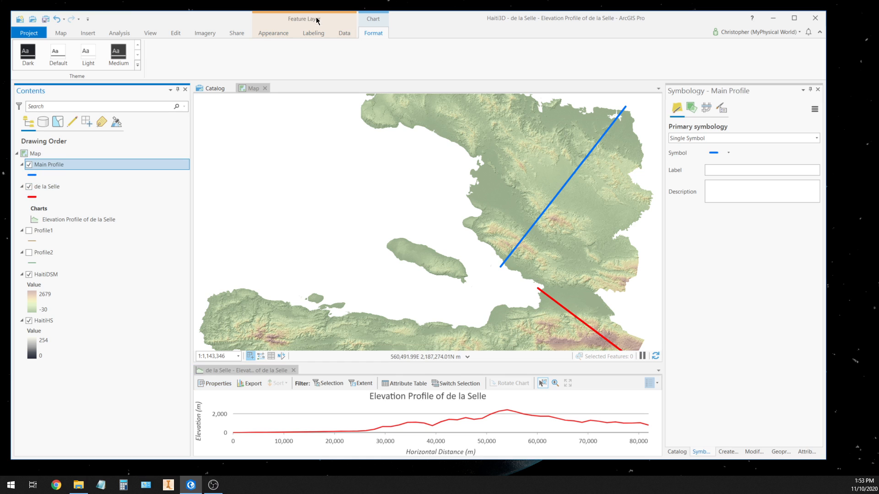
pyautogui.click(346, 34)
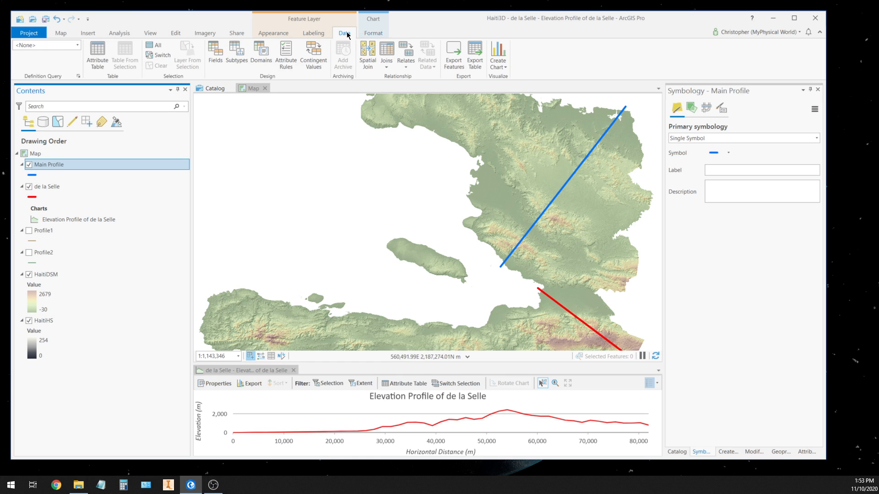
pyautogui.click(506, 67)
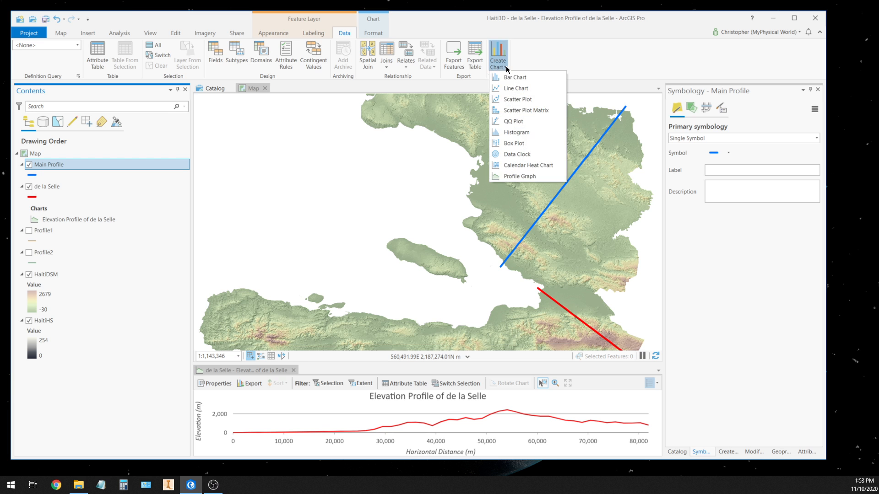
pyautogui.click(513, 177)
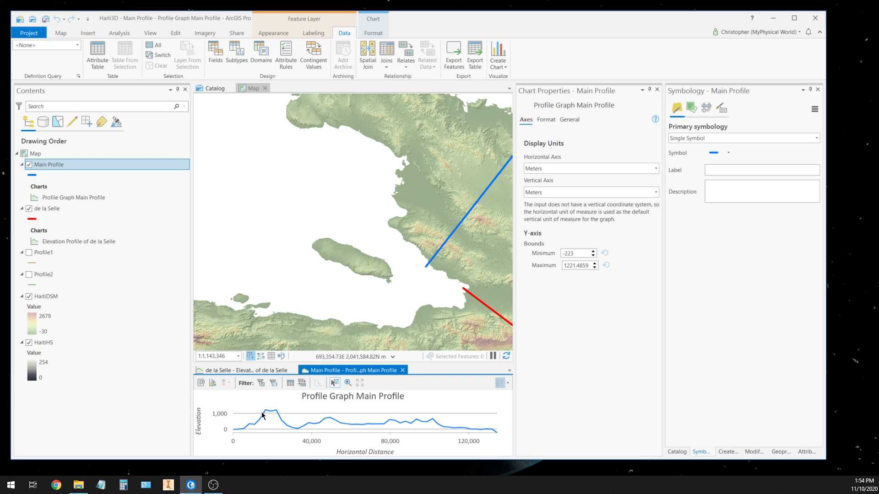
pyautogui.moveTo(264, 416)
# - Set the Main Profile chart's title to "Elevation Profile Main Profile"
pyautogui.click(571, 121)
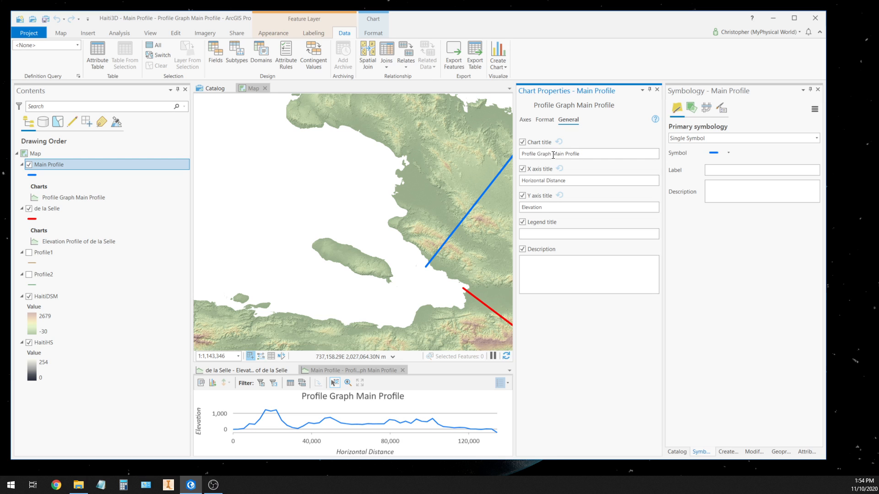
pyautogui.press('BackSpace')
pyautogui.press('BackSpace')
pyautogui.press('BackSpace')
pyautogui.press('BackSpace')
pyautogui.press('BackSpace')
pyautogui.press('BackSpace')
pyautogui.write('Elevation')
# - Title the Main Profile chart's X axis "Horizontal Distance (m)" and its Y axis "Elevation (m)"
pyautogui.click(591, 180)
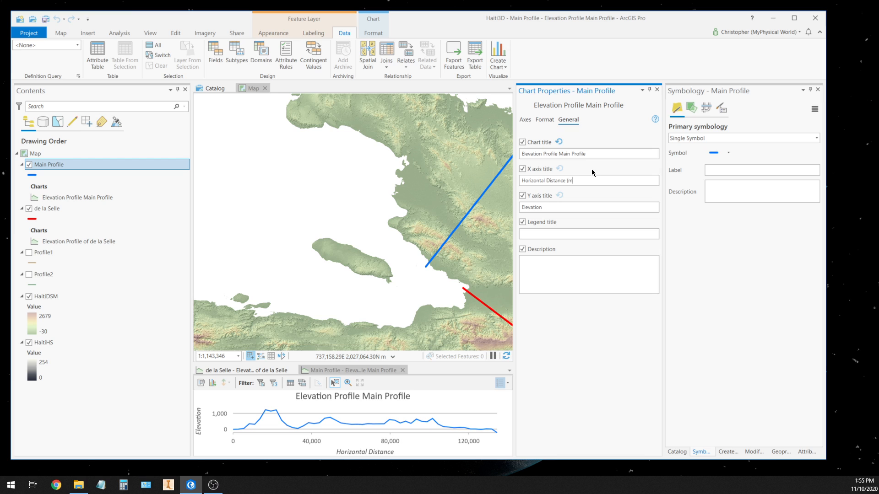
pyautogui.click(546, 206)
pyautogui.write('(m)')
pyautogui.click(545, 348)
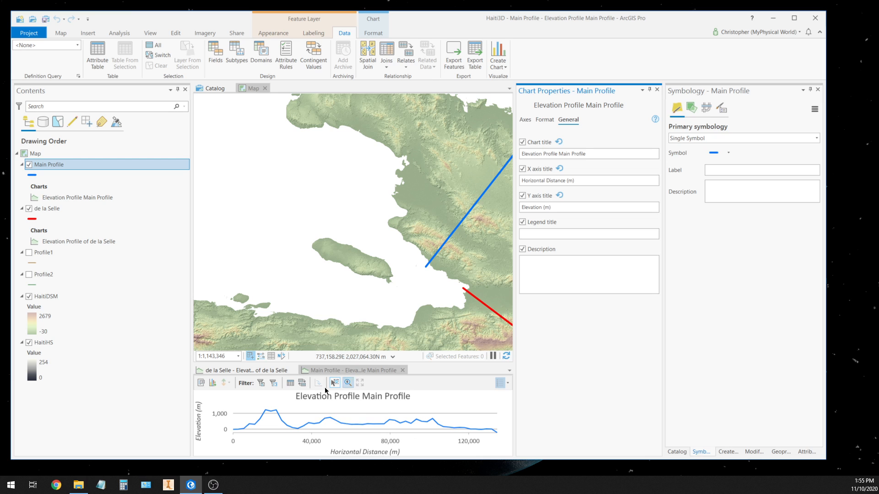
# - Review the de la Selle and Main Profile charts and close the Main Profile chart
pyautogui.click(258, 370)
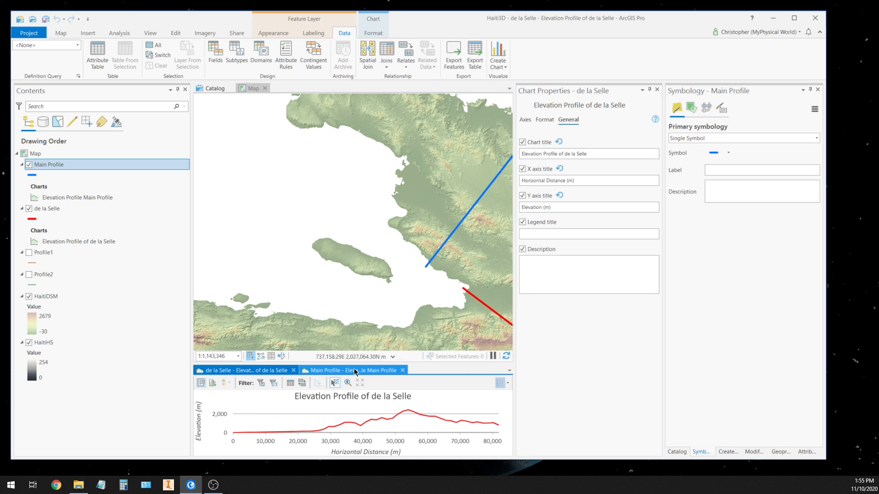
pyautogui.click(354, 372)
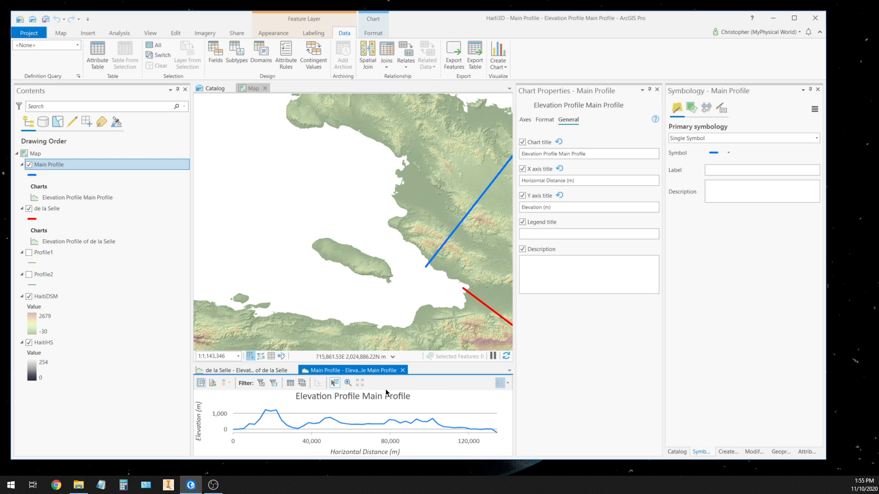
pyautogui.click(402, 370)
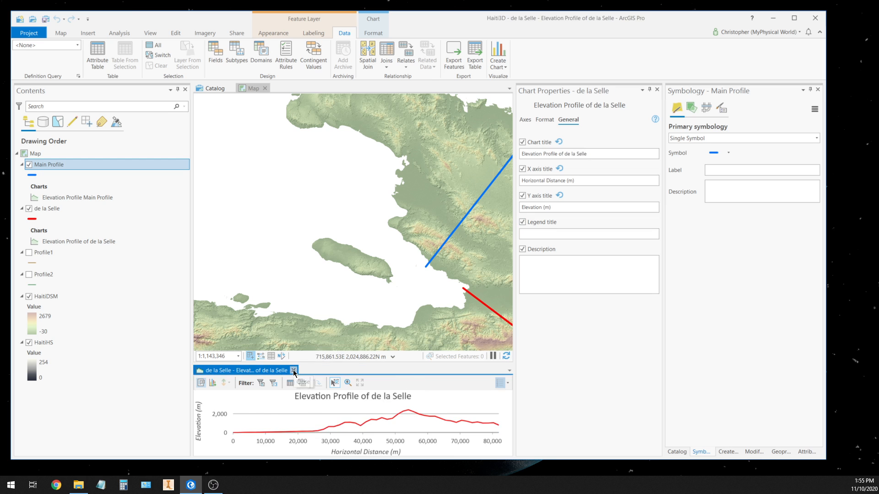
# - Close the de la Selle chart and its chart properties, and convert the map to a local scene
pyautogui.click(294, 370)
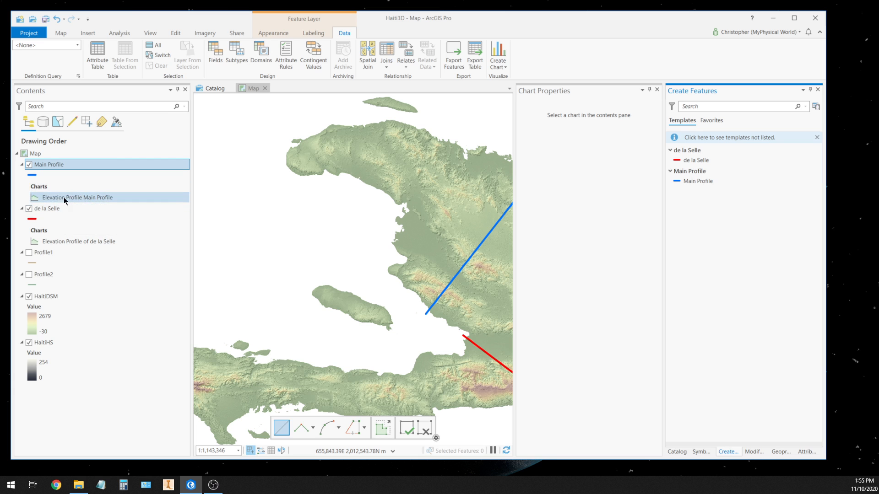
pyautogui.click(657, 90)
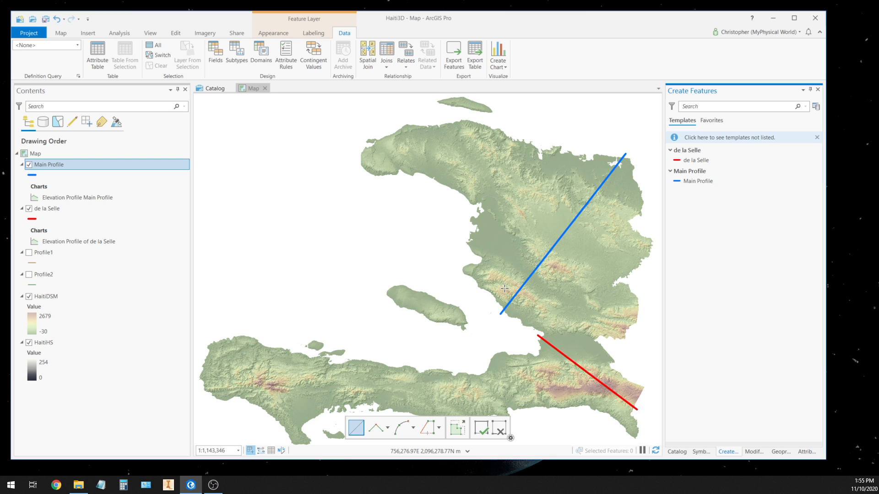
pyautogui.click(154, 34)
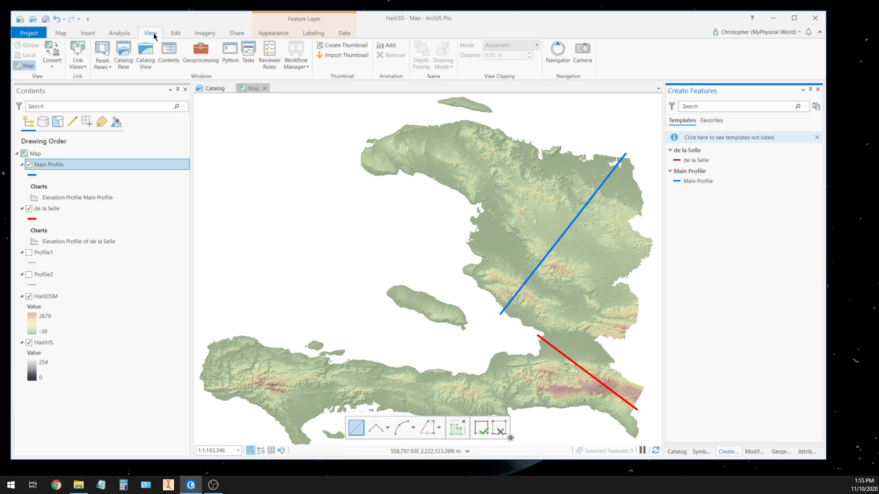
pyautogui.click(54, 68)
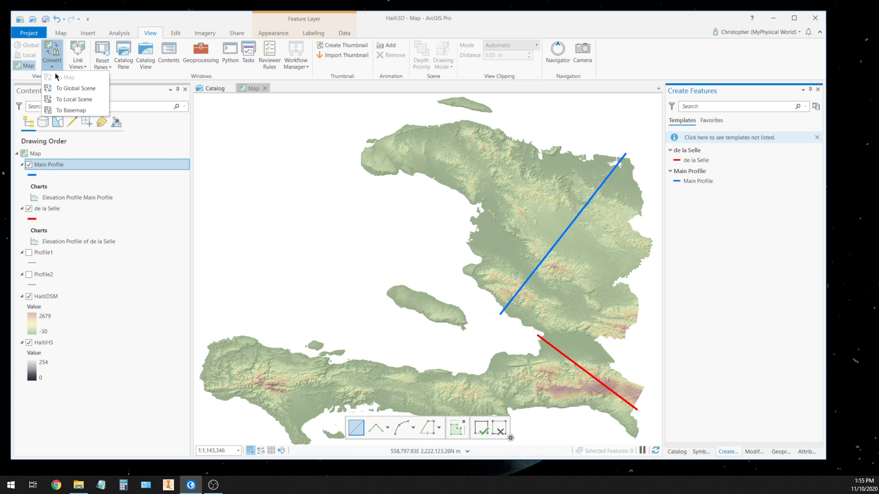
pyautogui.click(73, 100)
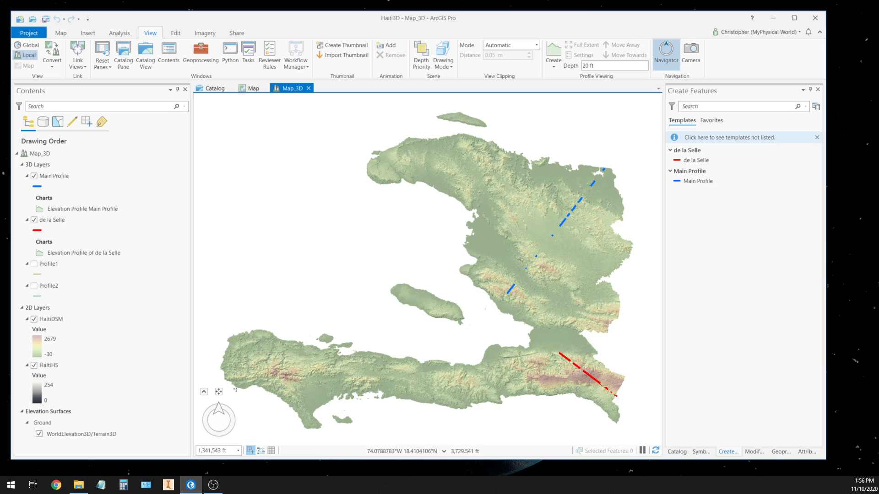
# - Hide the Main Profile and de la Selle layers and remove the WorldElevation3D/Terrain3D source from the Ground elevation surface
pyautogui.click(34, 176)
pyautogui.click(34, 220)
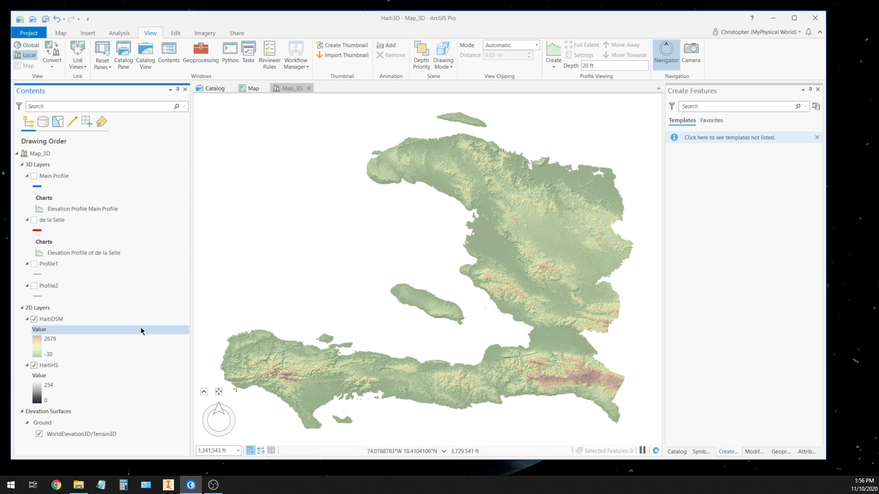
pyautogui.click(71, 435)
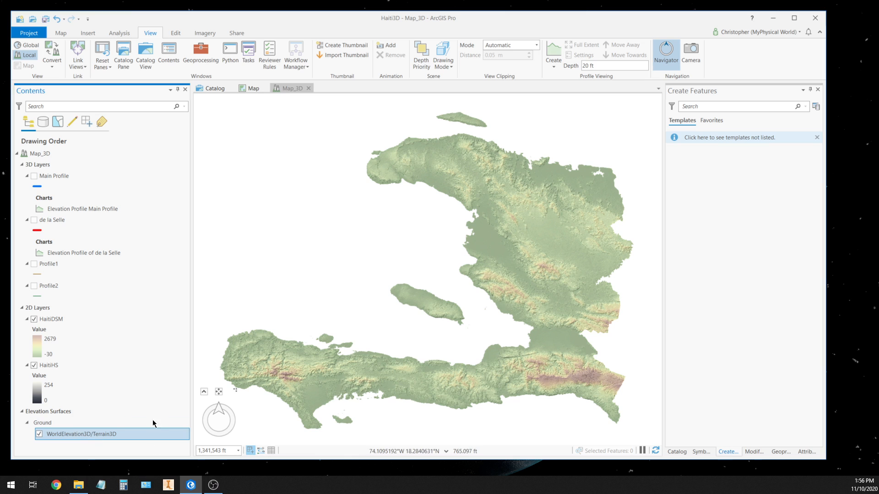
pyautogui.rightClick(101, 435)
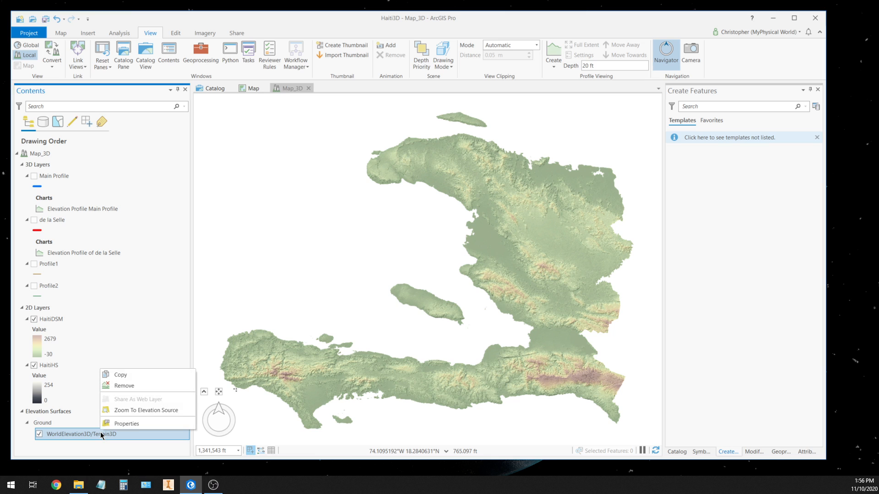
pyautogui.click(127, 387)
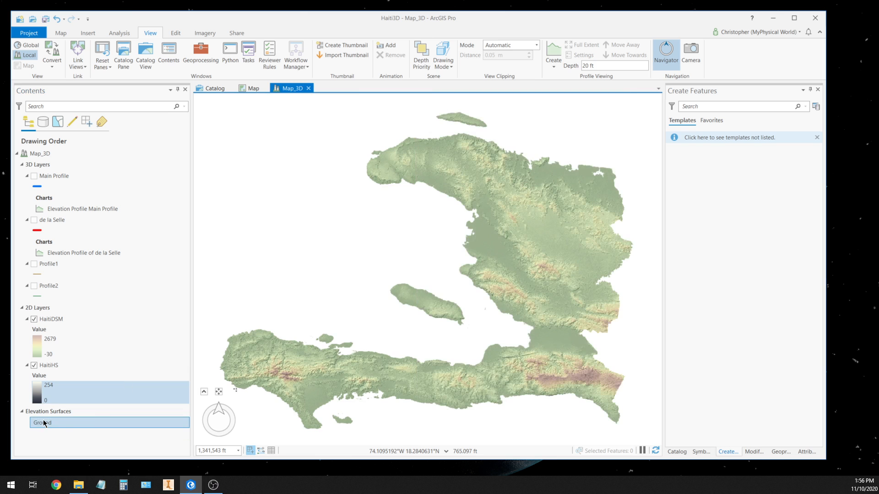
pyautogui.click(44, 421)
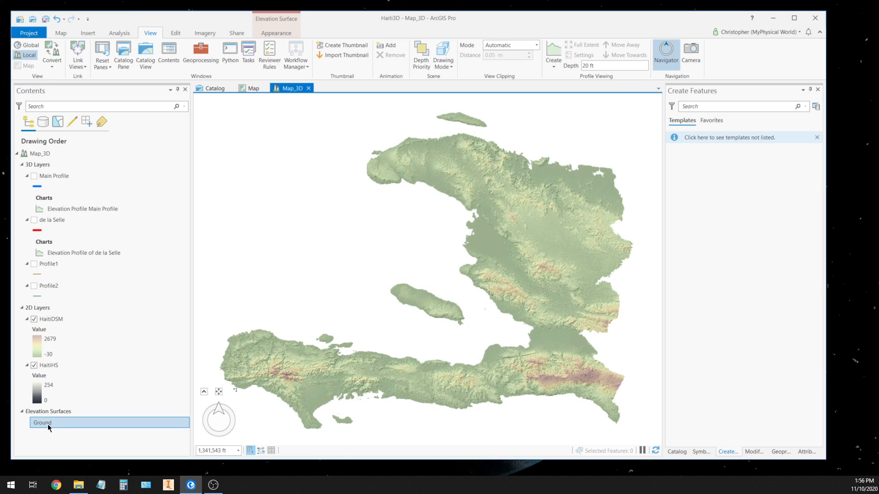
pyautogui.rightClick(49, 424)
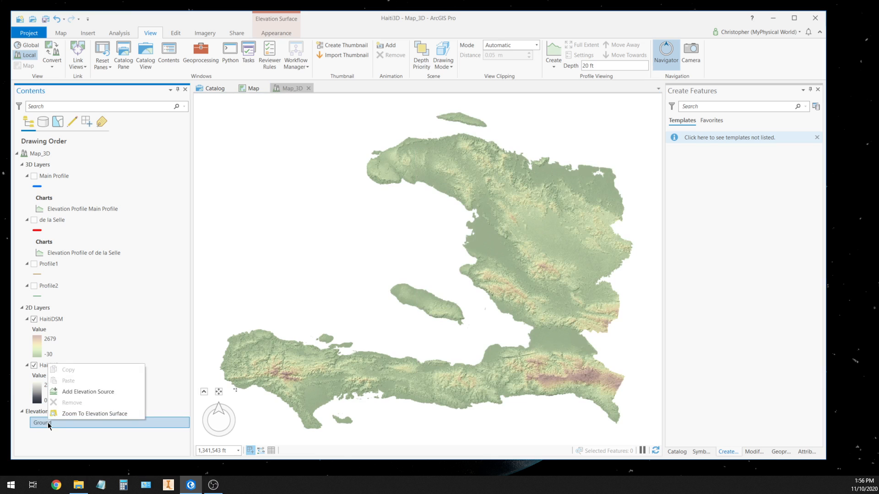
pyautogui.click(76, 393)
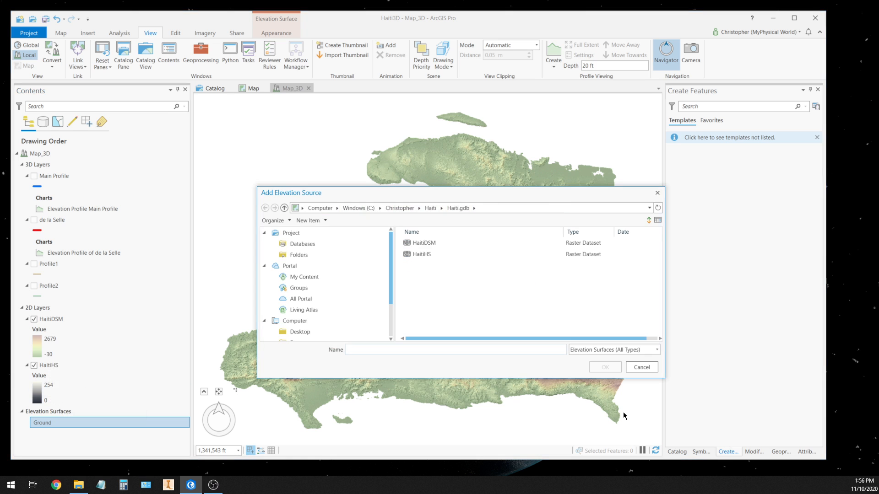
pyautogui.click(641, 368)
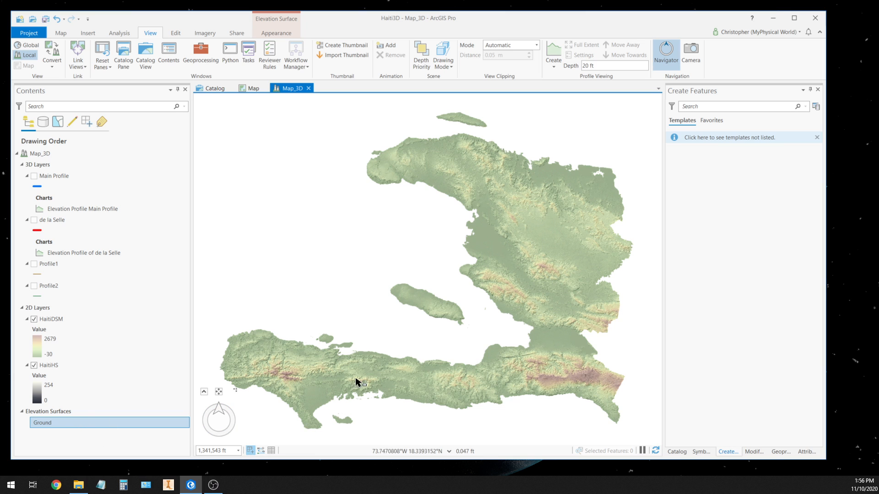
# - Show the de la Selle and Main Profile lines to check them against the ground without an elevation source, and hide both again
pyautogui.click(34, 220)
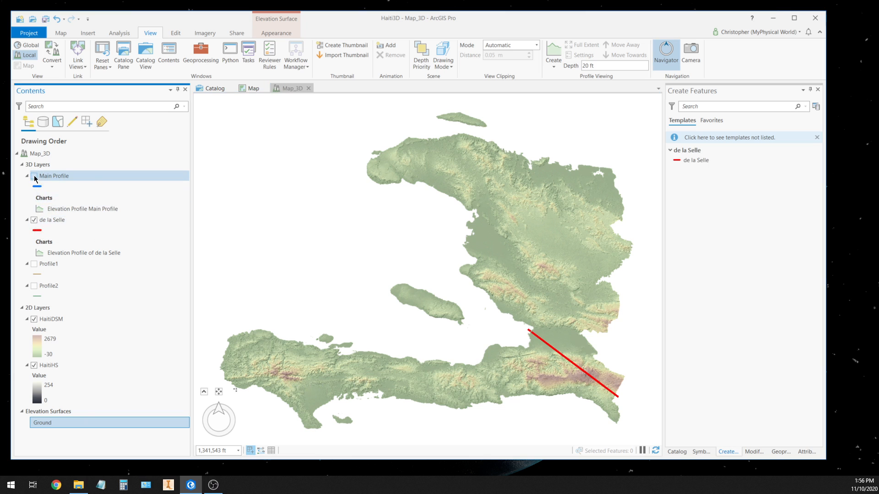
pyautogui.click(34, 176)
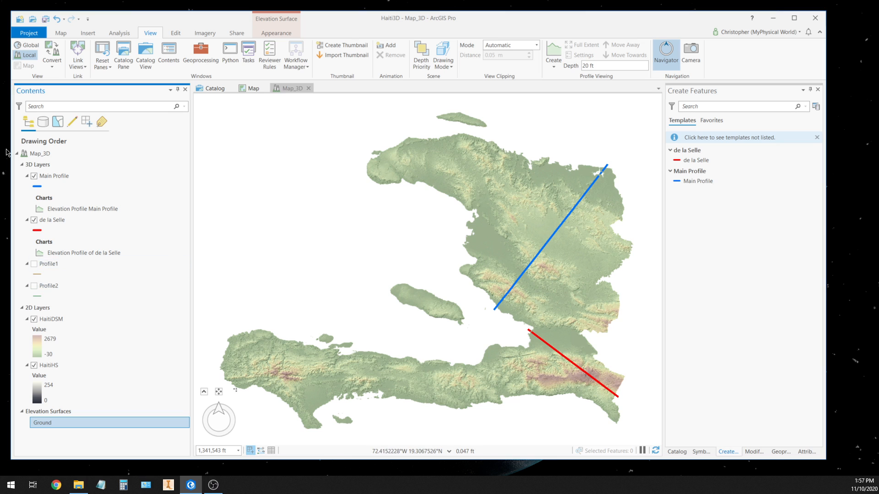
pyautogui.click(34, 177)
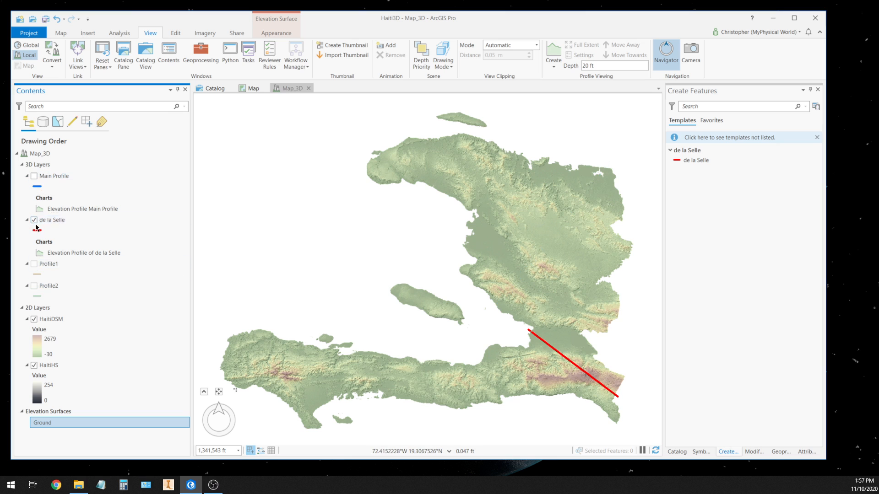
pyautogui.click(34, 220)
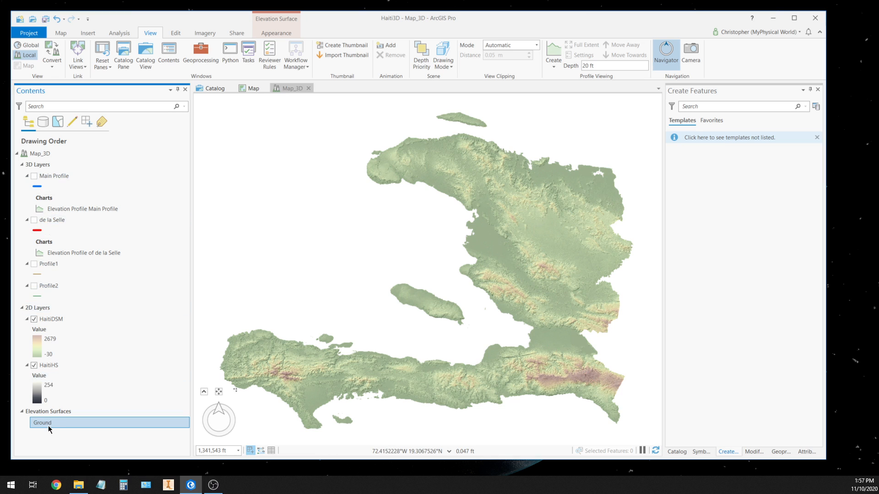
# - Add the HaitiDSM raster from Haiti.gdb as the elevation source of the Ground surface
pyautogui.rightClick(49, 424)
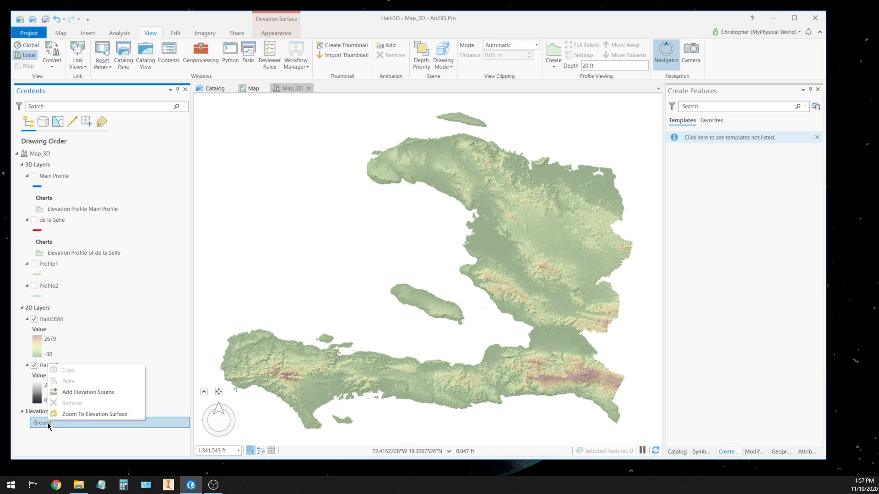
pyautogui.click(76, 392)
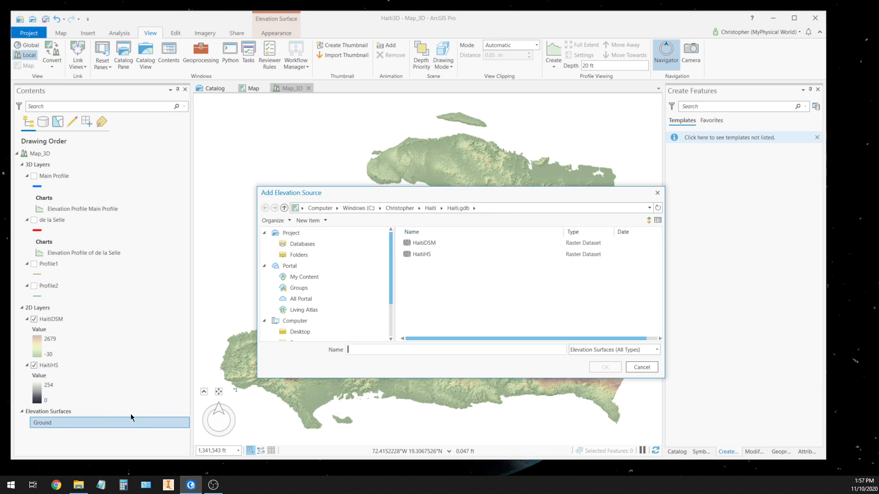
pyautogui.click(422, 244)
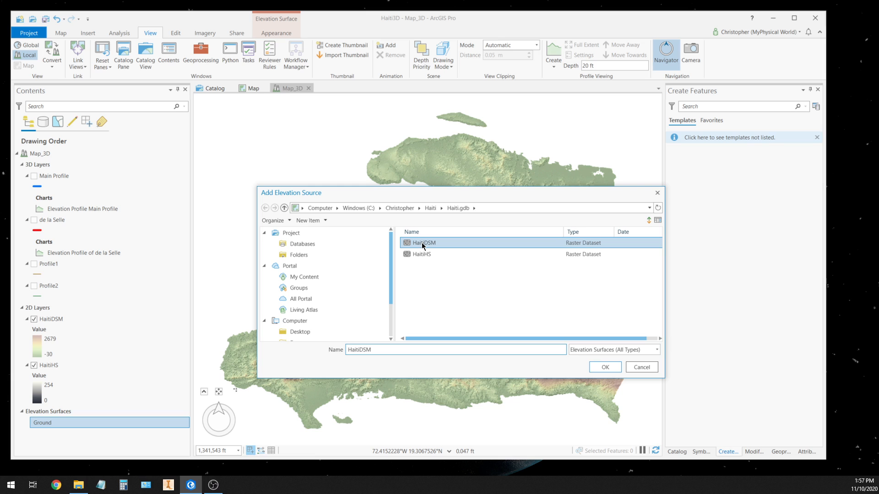
pyautogui.click(606, 367)
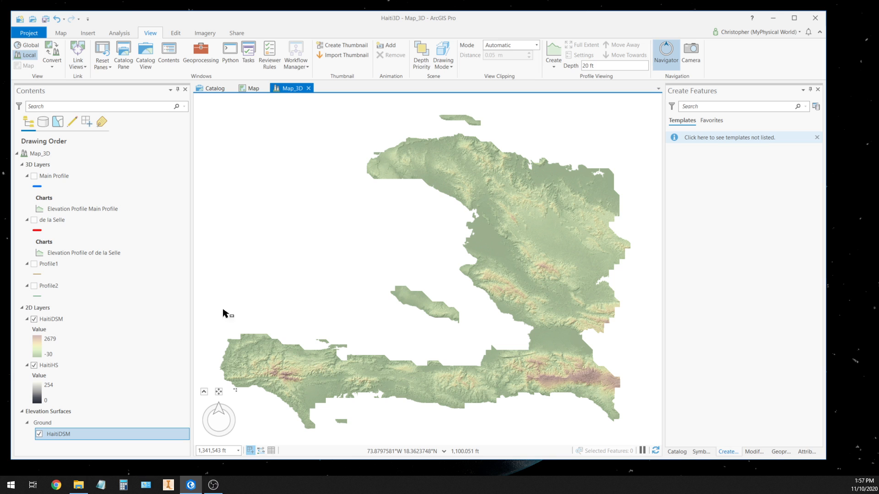
# - Show both profile lines to check how they meet the HaitiDSM terrain, and hide them again
pyautogui.click(34, 220)
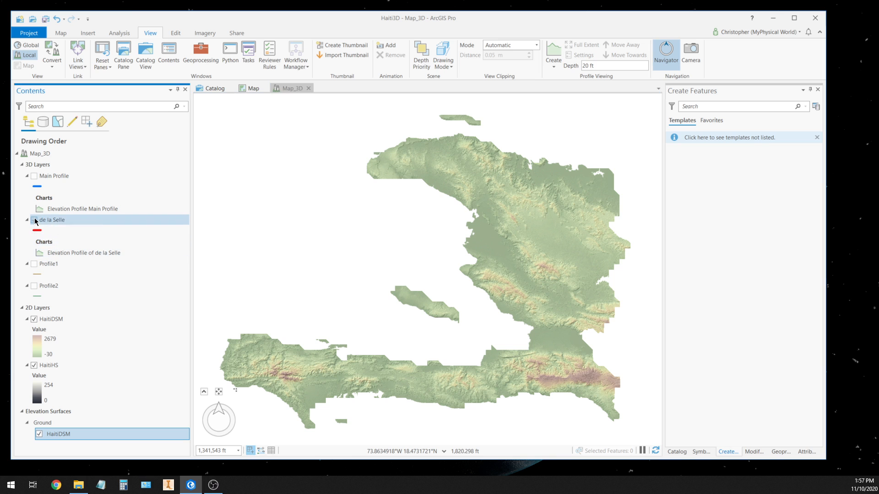
pyautogui.click(34, 177)
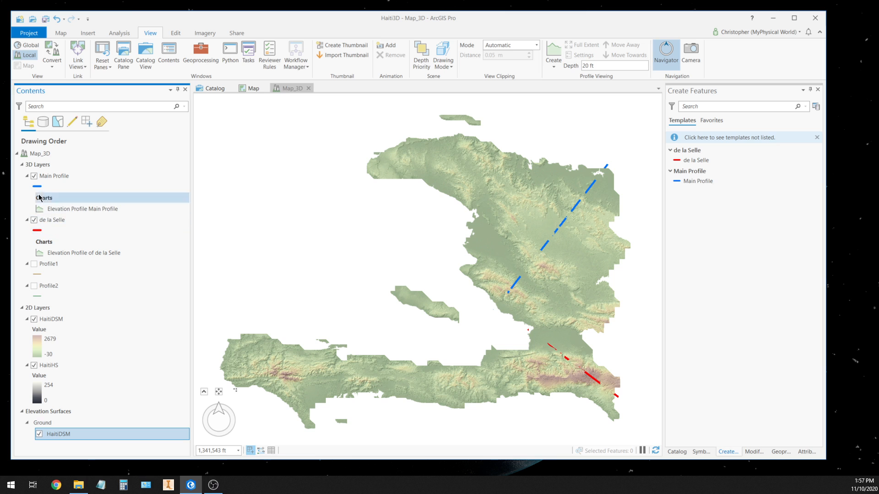
pyautogui.click(34, 176)
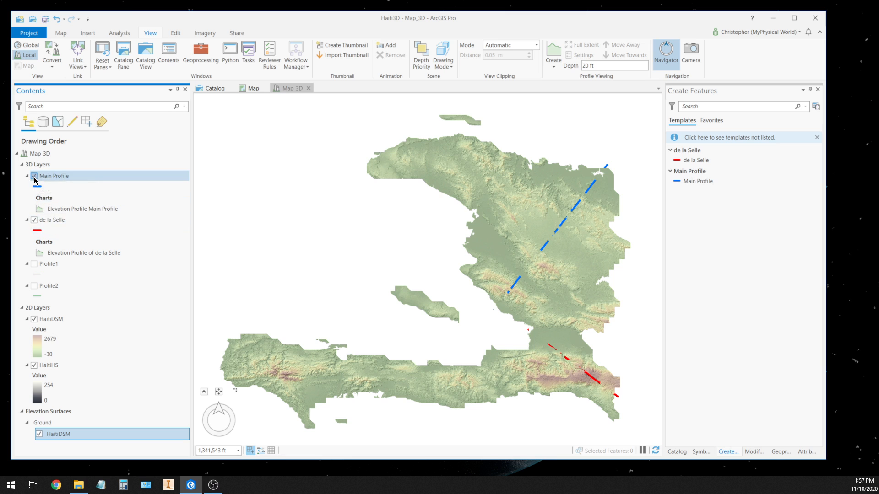
pyautogui.click(34, 221)
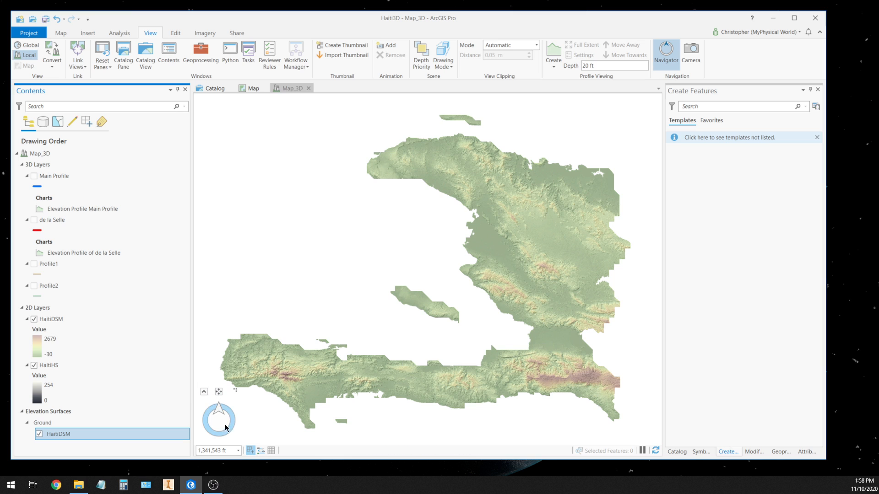
# - Tilt, rotate and zoom the local scene with the full navigator control to examine the 3D relief of southeastern Haiti
pyautogui.click(204, 392)
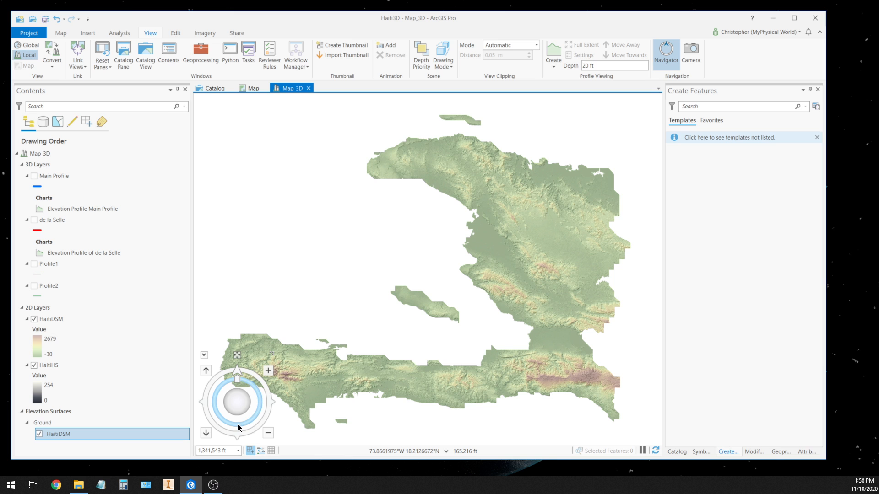
pyautogui.moveTo(238, 424); pyautogui.dragTo(240, 423)
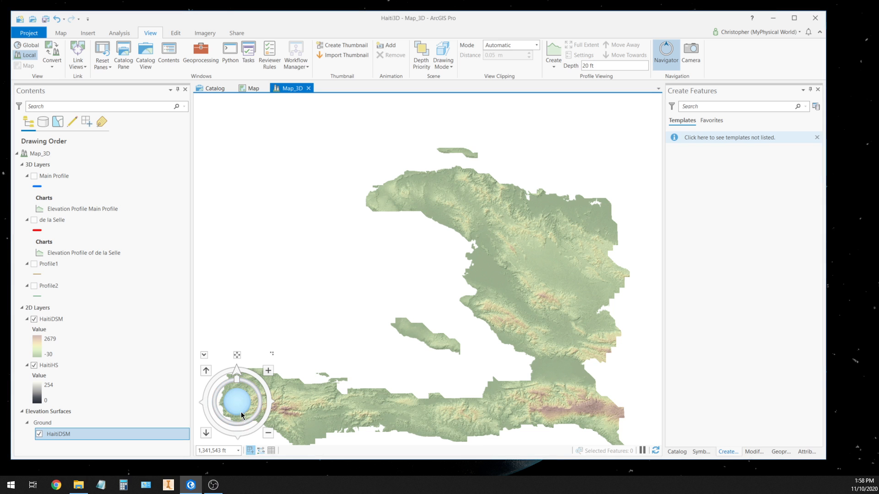
pyautogui.moveTo(238, 425); pyautogui.dragTo(253, 446)
pyautogui.click(244, 420)
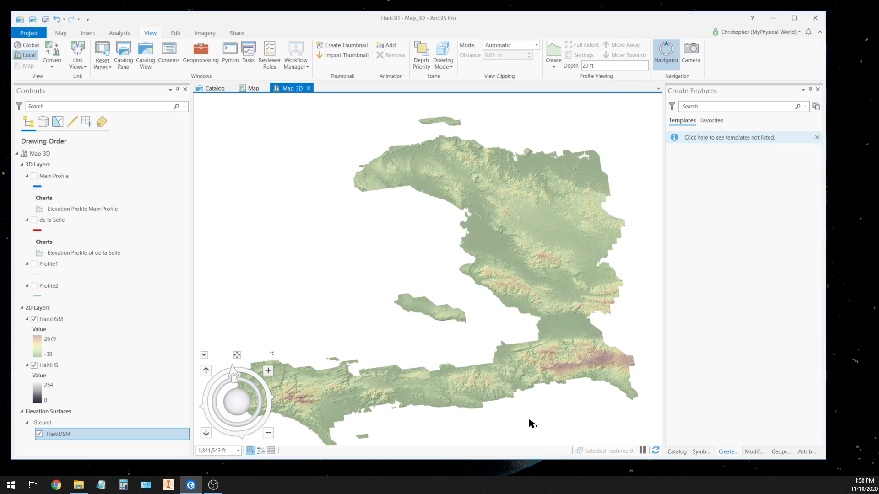
pyautogui.scroll(5, 570, 393)
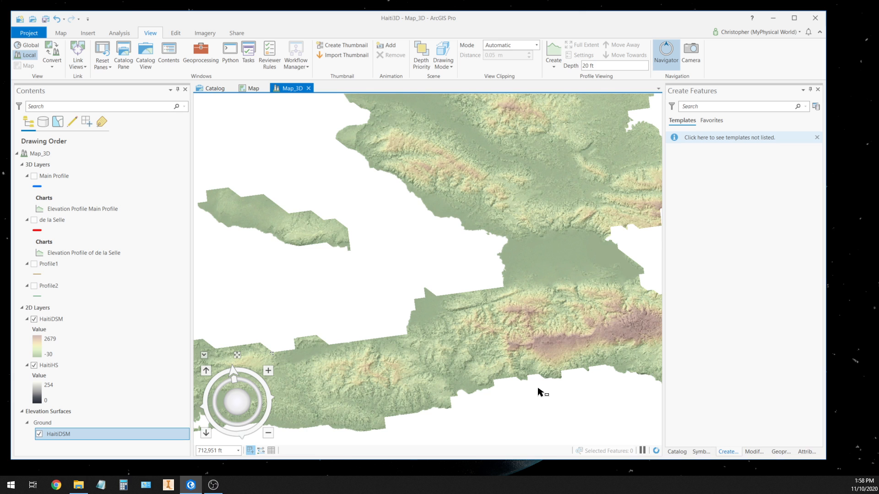
pyautogui.moveTo(227, 424); pyautogui.dragTo(228, 418)
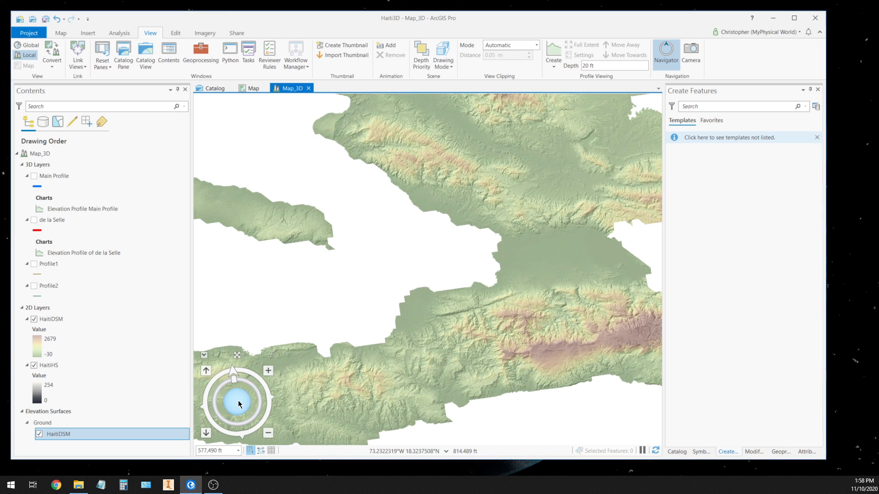
pyautogui.moveTo(241, 425)
pyautogui.mouseDown()
pyautogui.moveTo(227, 407)
pyautogui.moveTo(228, 435)
pyautogui.mouseUp()
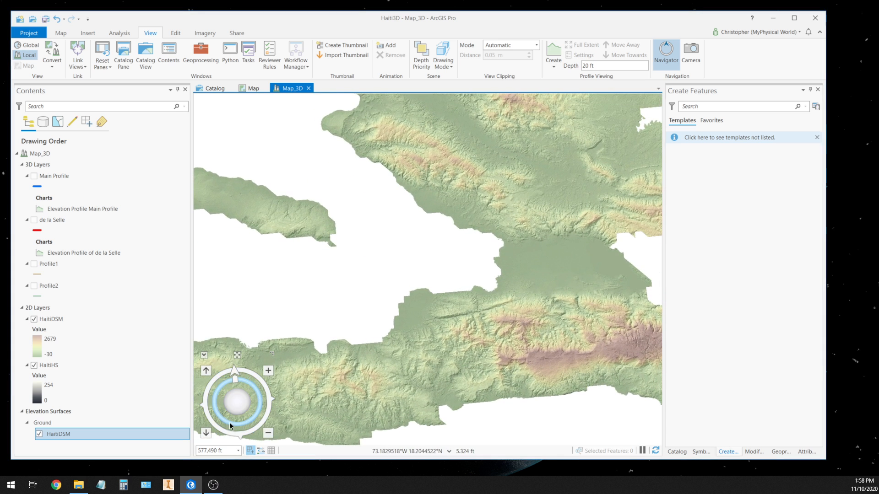
pyautogui.scroll(-2, 243, 424)
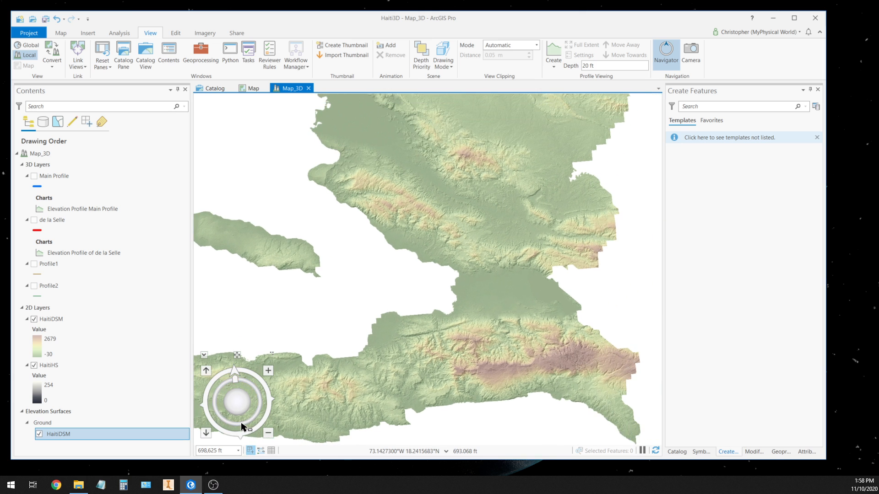
pyautogui.click(260, 408)
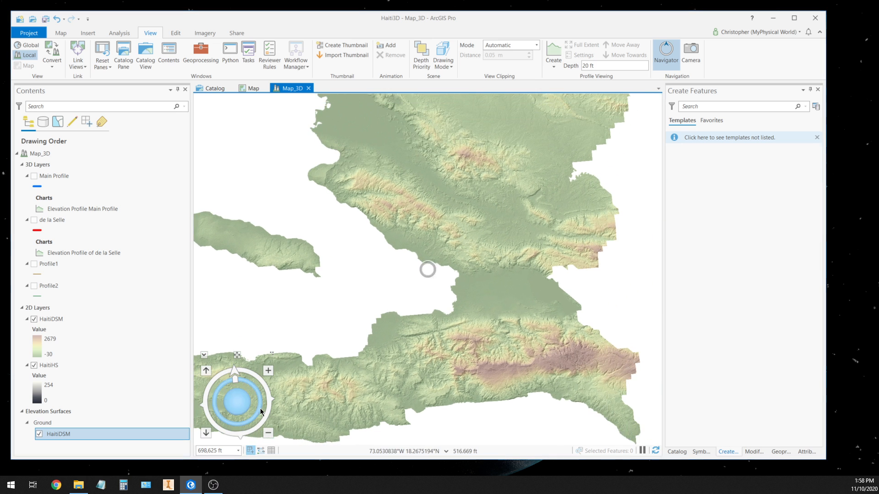
pyautogui.moveTo(260, 409)
pyautogui.mouseDown()
pyautogui.moveTo(240, 406)
pyautogui.moveTo(243, 396)
pyautogui.moveTo(240, 416)
pyautogui.moveTo(254, 409)
pyautogui.mouseUp()
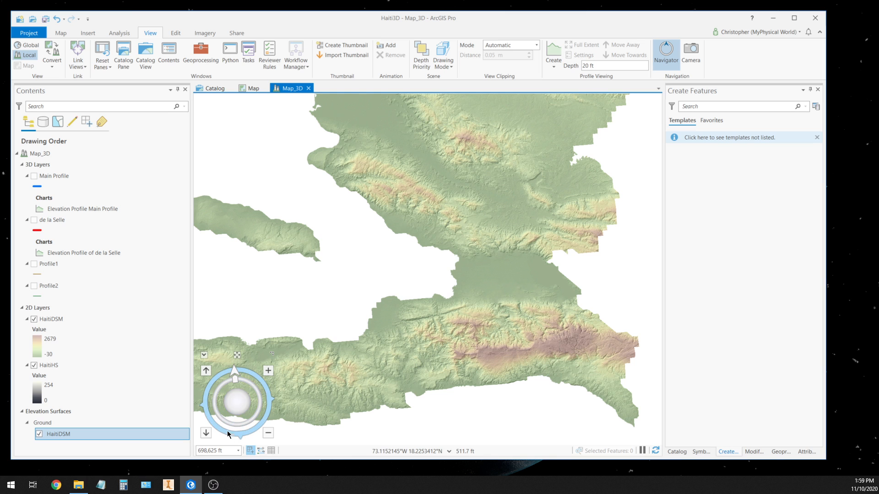
pyautogui.click(202, 354)
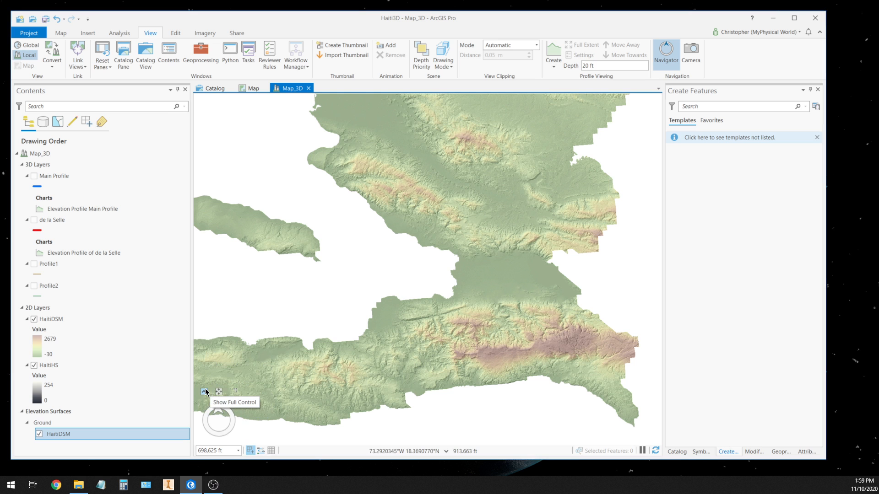
# - Rotate, tilt and zoom the scene around the southern mountain range to examine its relief along and across the ridge
pyautogui.click(204, 392)
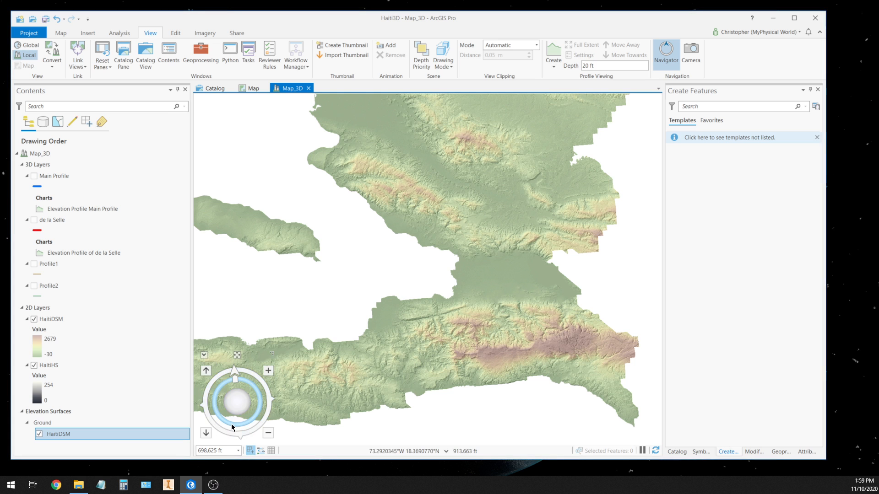
pyautogui.moveTo(232, 423); pyautogui.dragTo(251, 411)
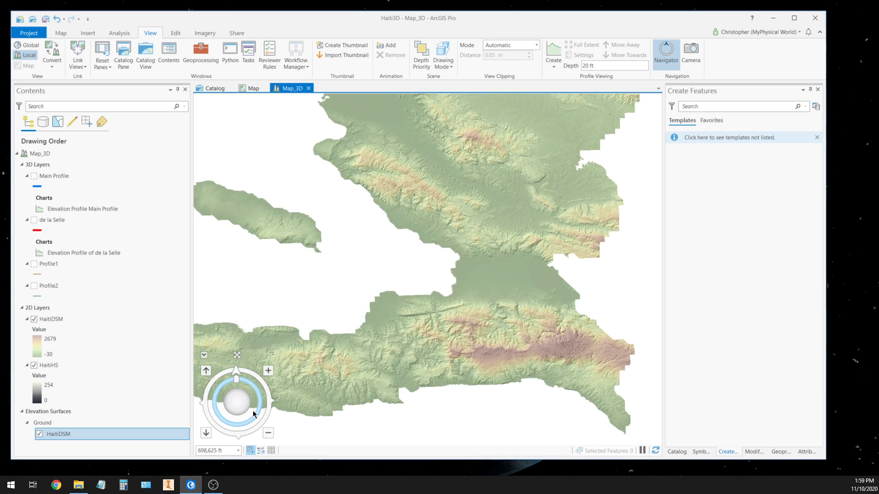
pyautogui.scroll(-1, 252, 411)
pyautogui.scroll(-3, 300, 408)
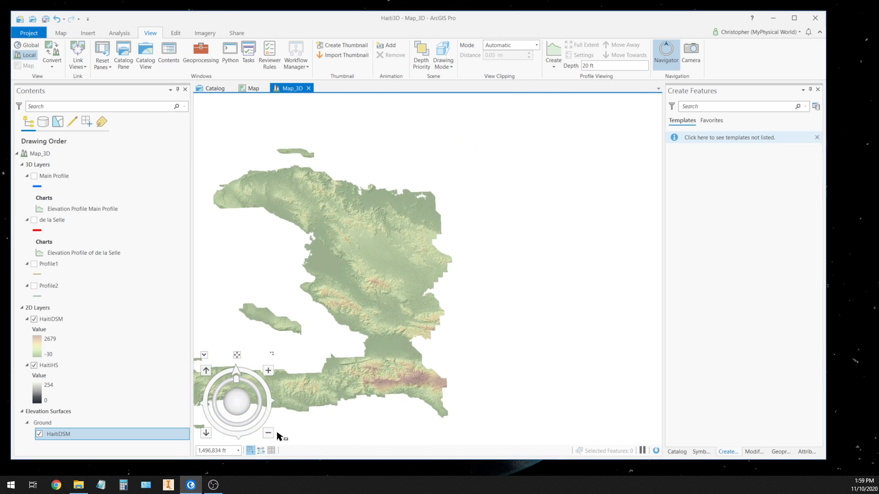
pyautogui.moveTo(240, 426); pyautogui.dragTo(246, 372)
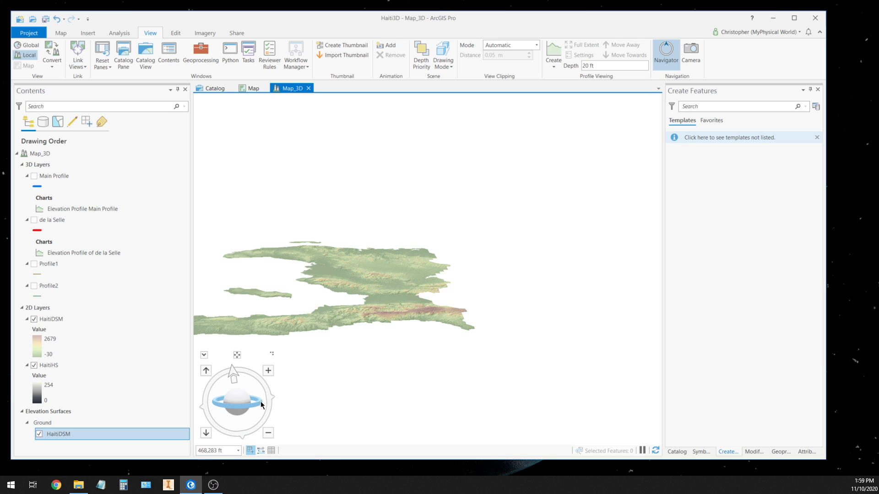
pyautogui.scroll(5, 409, 326)
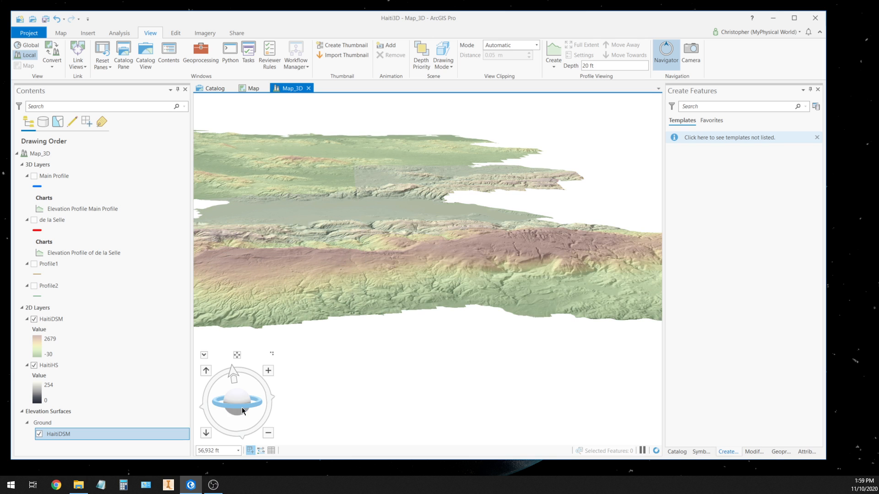
pyautogui.moveTo(243, 406)
pyautogui.mouseDown()
pyautogui.moveTo(243, 421)
pyautogui.moveTo(232, 415)
pyautogui.moveTo(242, 417)
pyautogui.mouseUp()
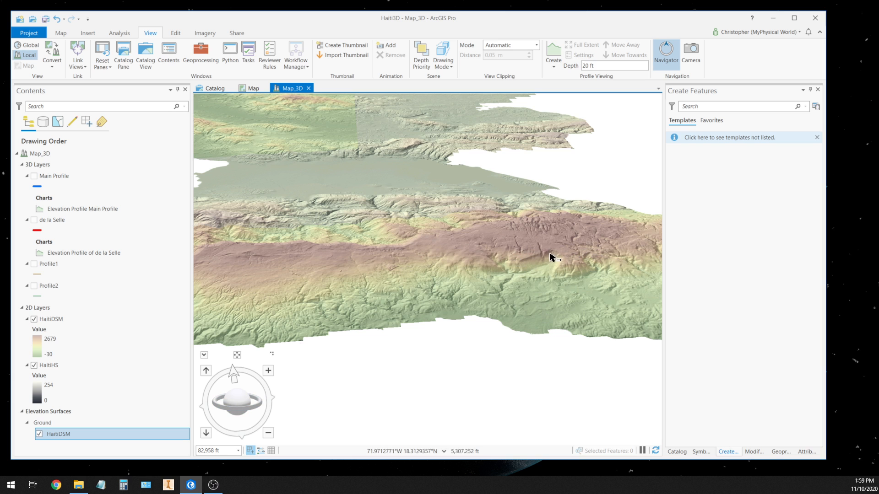
pyautogui.moveTo(248, 409); pyautogui.dragTo(315, 402)
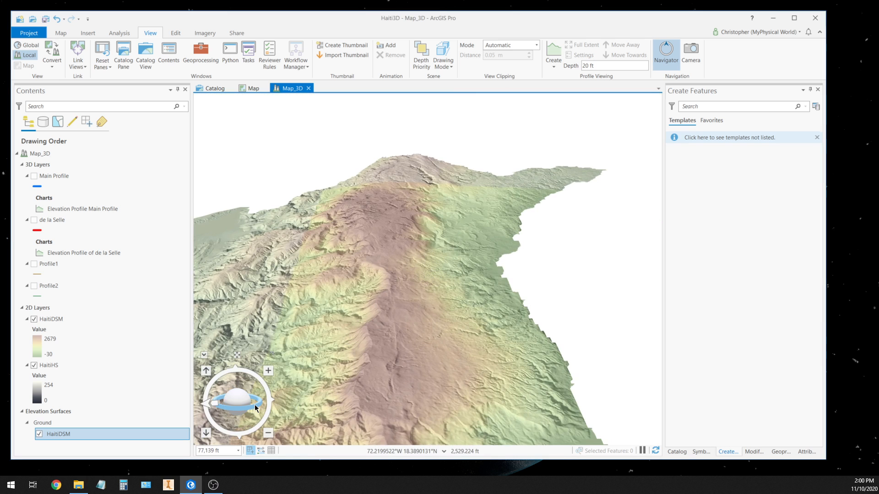
pyautogui.moveTo(254, 405); pyautogui.dragTo(169, 412)
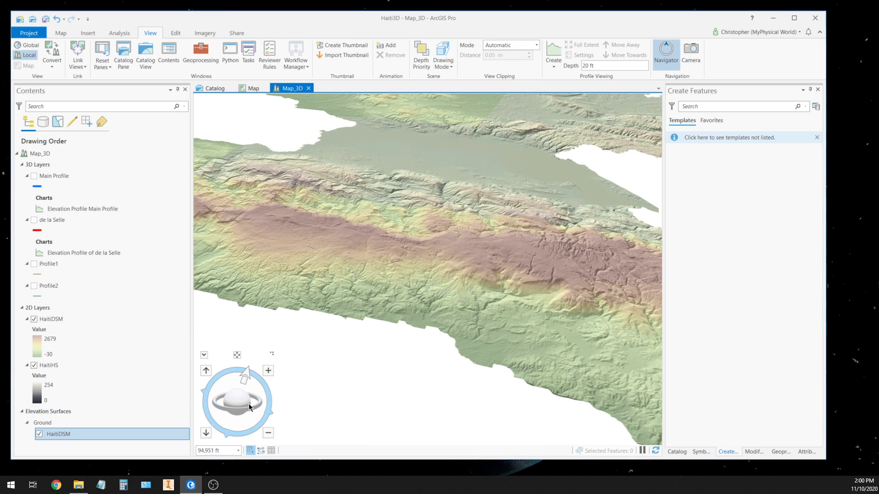
pyautogui.moveTo(248, 406); pyautogui.dragTo(245, 372)
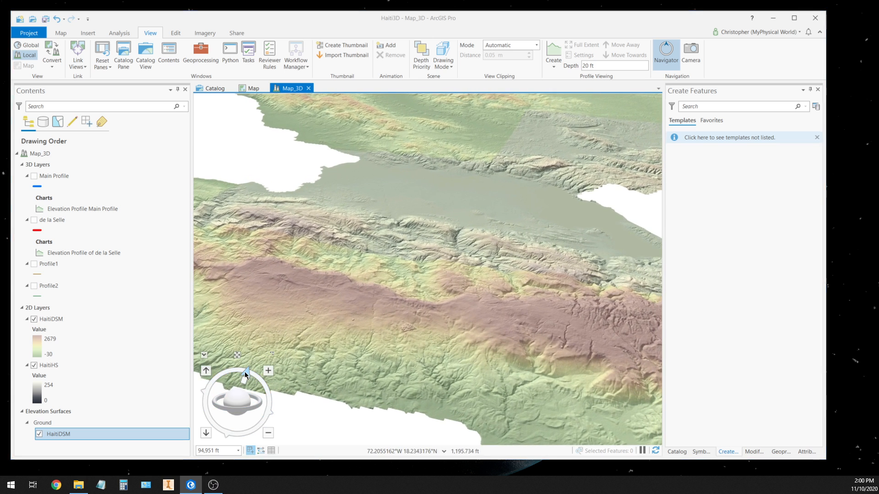
pyautogui.moveTo(220, 429); pyautogui.dragTo(220, 430)
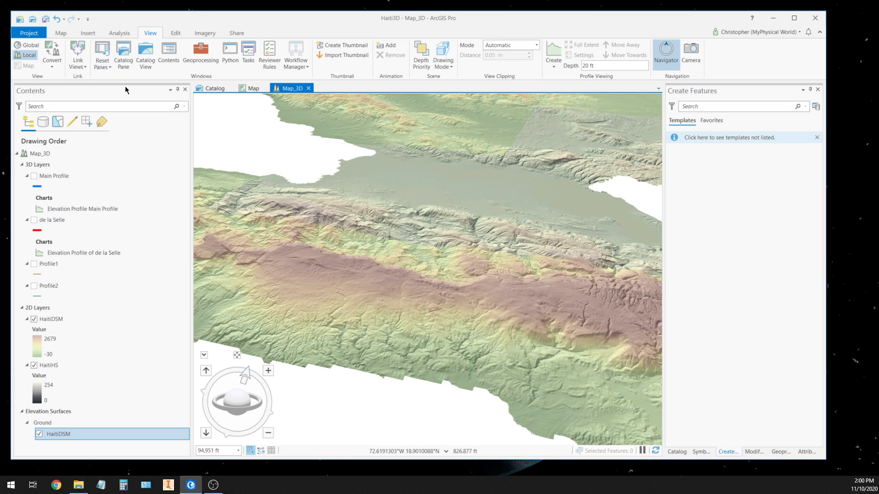
# - Frame the southeastern ridge in a low oblique 3D view with the Explore tool and the navigator
pyautogui.click(61, 34)
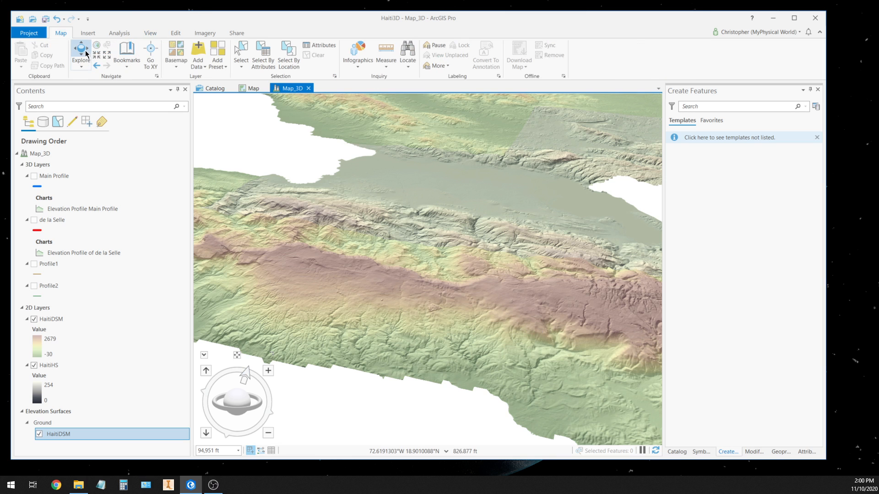
pyautogui.moveTo(466, 297); pyautogui.dragTo(353, 255)
pyautogui.moveTo(429, 281); pyautogui.dragTo(460, 288)
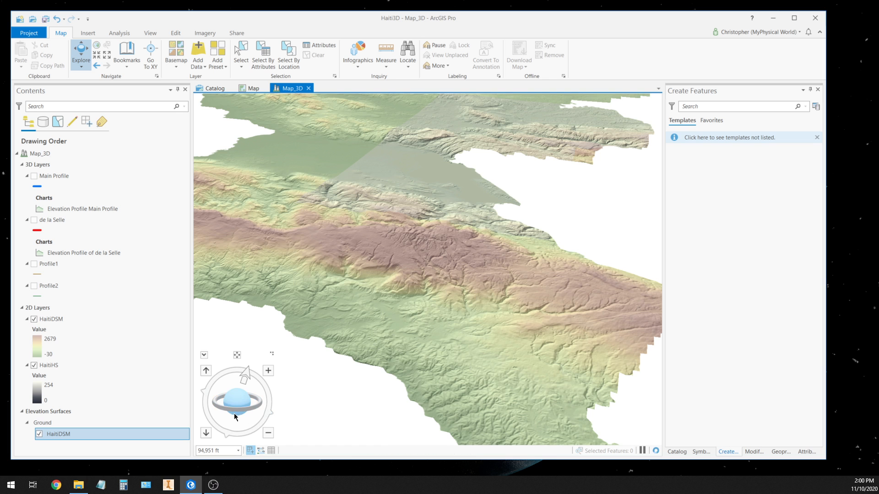
pyautogui.moveTo(234, 411); pyautogui.dragTo(235, 402)
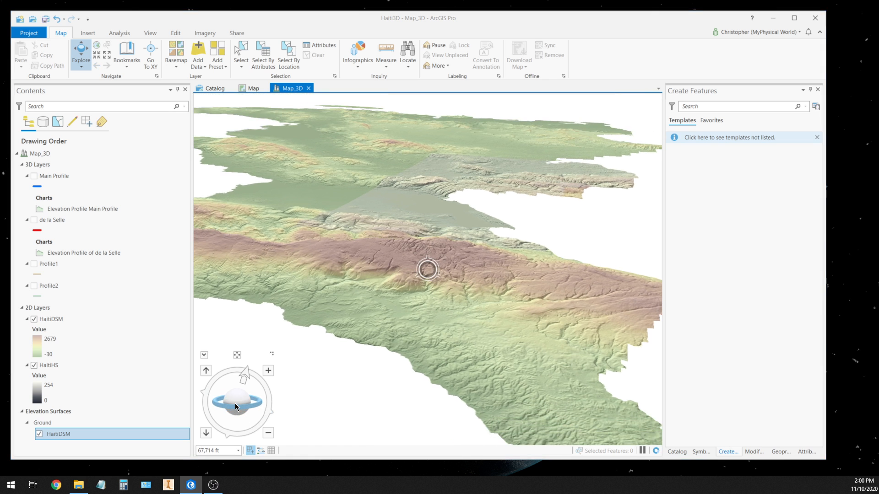
pyautogui.scroll(5, 404, 300)
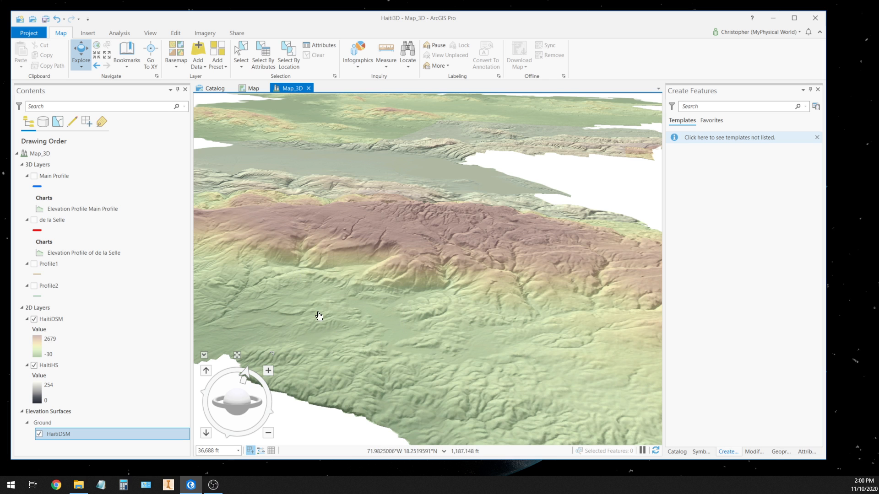
pyautogui.moveTo(254, 405); pyautogui.dragTo(245, 401)
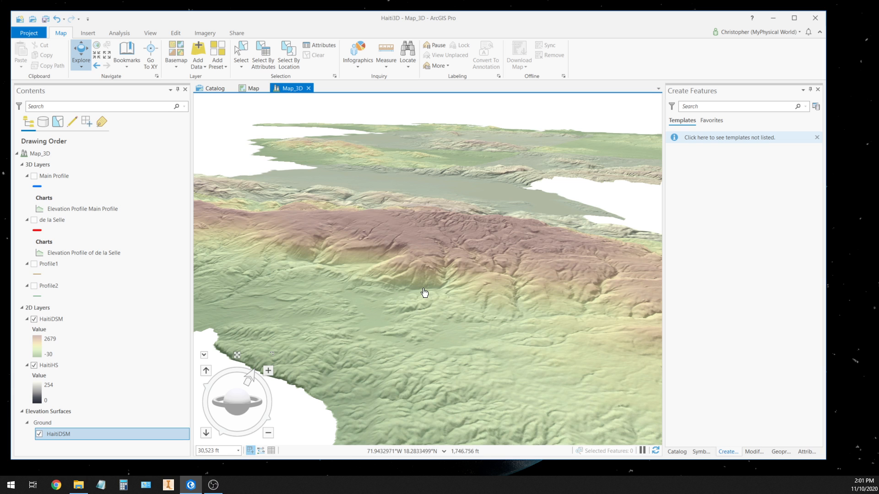
pyautogui.scroll(3, 424, 293)
pyautogui.scroll(-4, 424, 293)
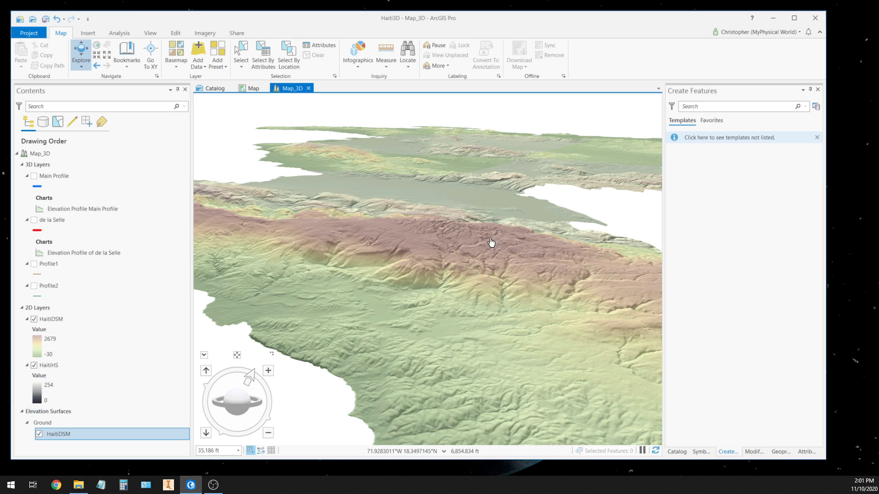
# - Try a vertical exaggeration of 3.00 on the Ground elevation surface and set it back to 1.00
pyautogui.click(46, 422)
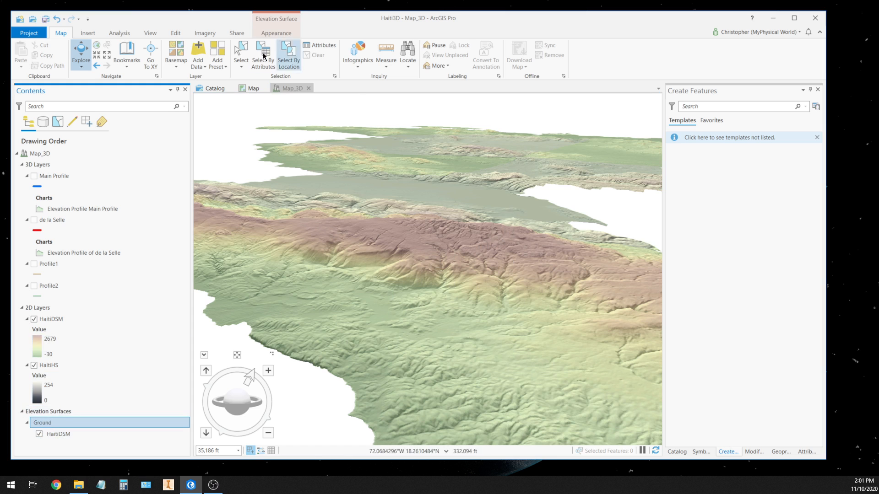
pyautogui.click(277, 34)
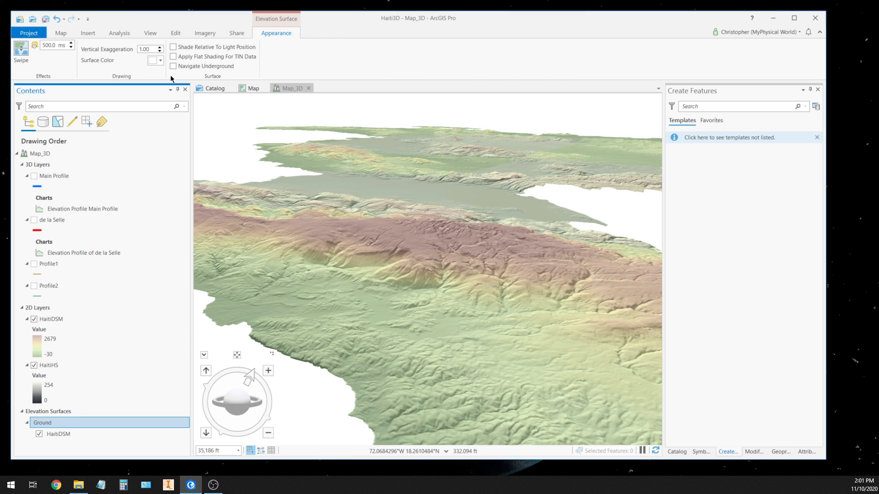
pyautogui.click(160, 47)
pyautogui.click(160, 47)
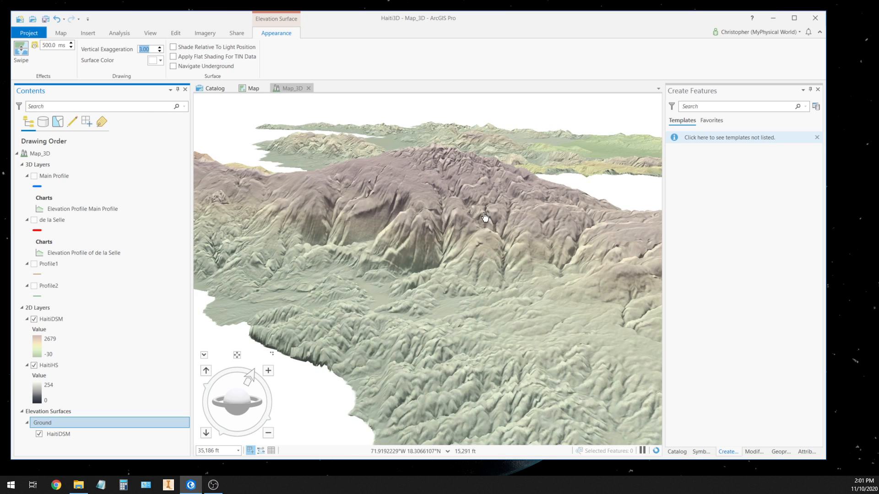
pyautogui.click(160, 51)
pyautogui.click(160, 51)
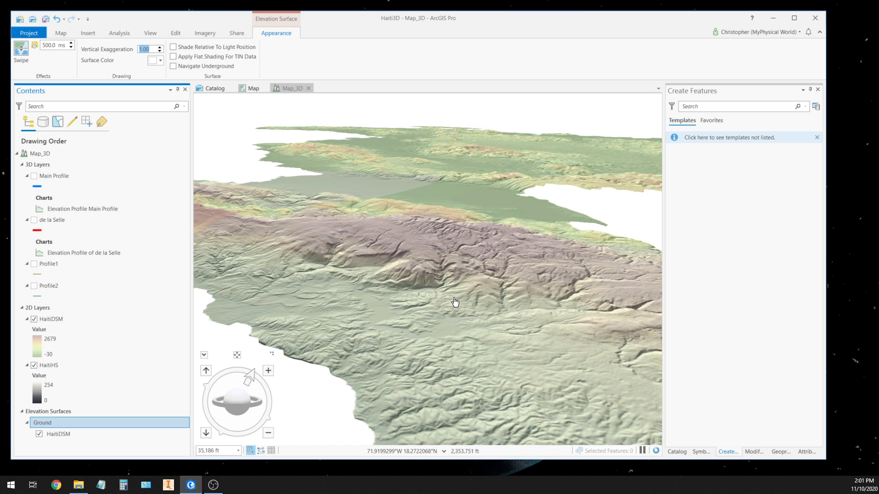
# - Bring the scene closer to the ridge and create a new Architectural C portrait layout, 18 by 24 inches
pyautogui.scroll(3, 455, 302)
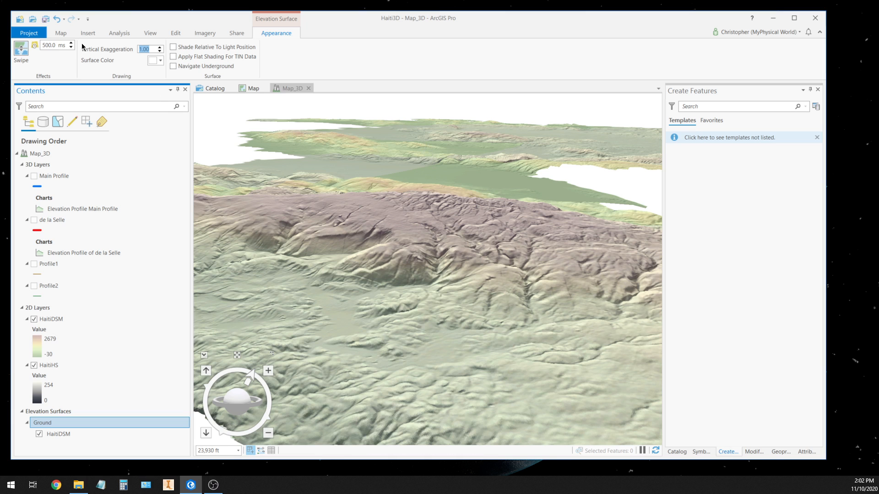
pyautogui.click(151, 33)
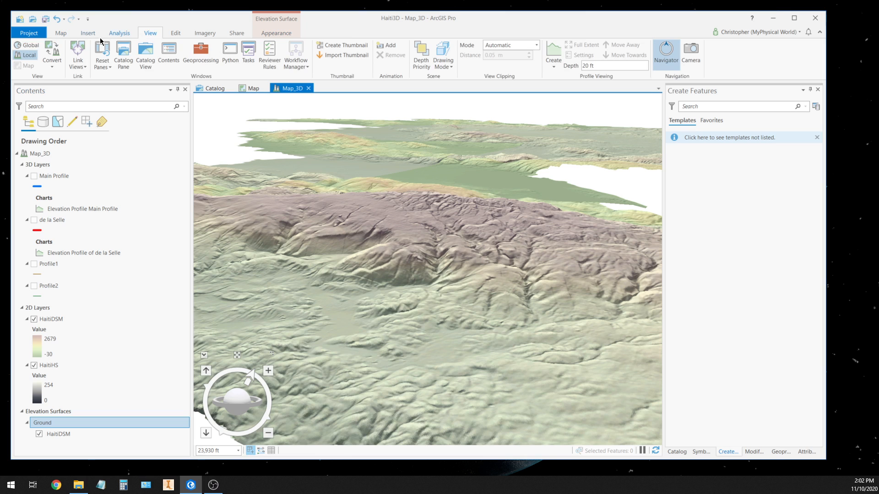
pyautogui.click(61, 34)
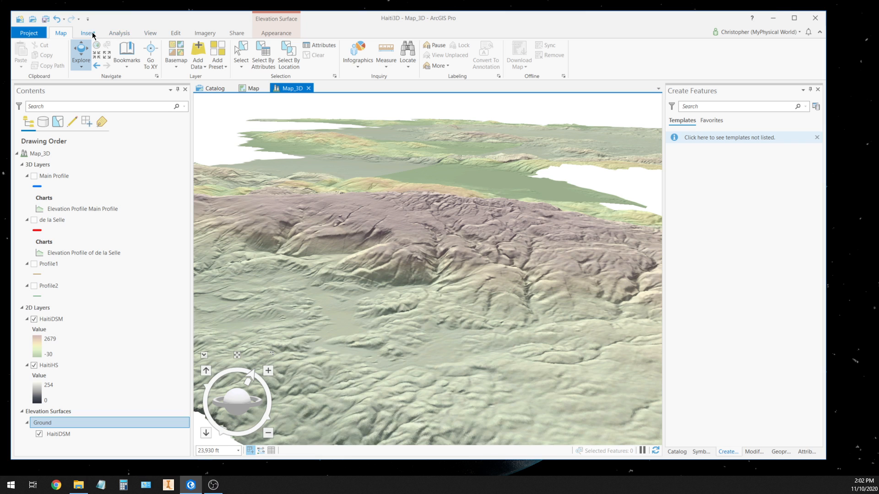
pyautogui.click(93, 35)
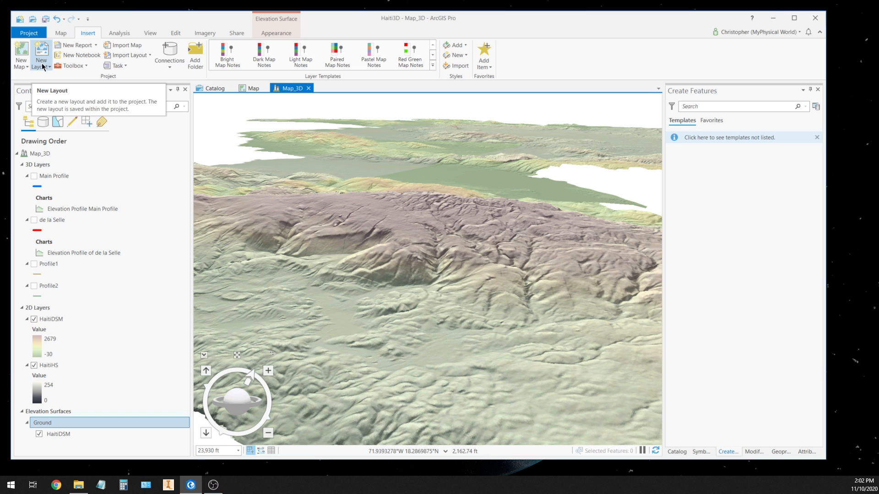
pyautogui.click(45, 52)
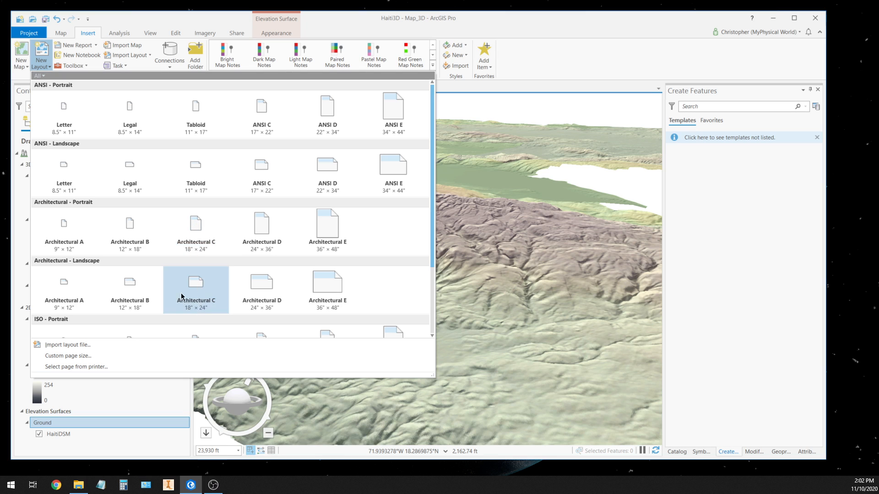
pyautogui.click(201, 236)
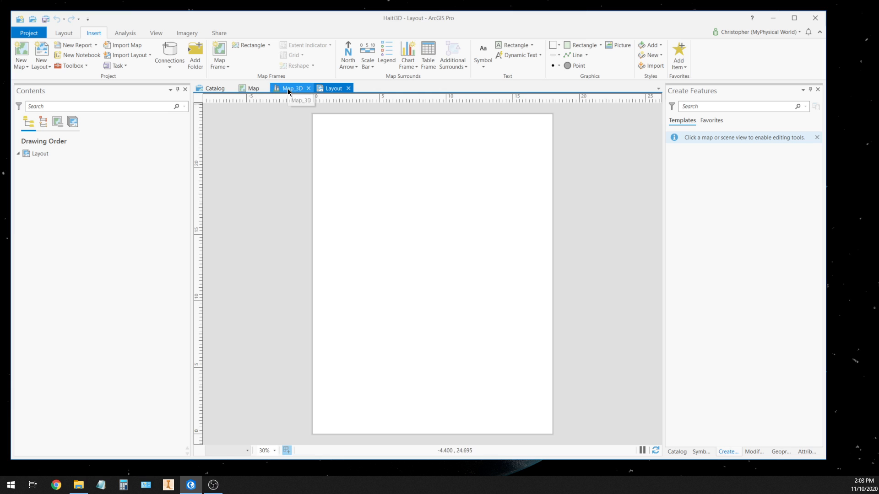
# - Add a map frame of the current Map_3D scene view (23,930 ft) across the upper part of the layout page
pyautogui.click(227, 67)
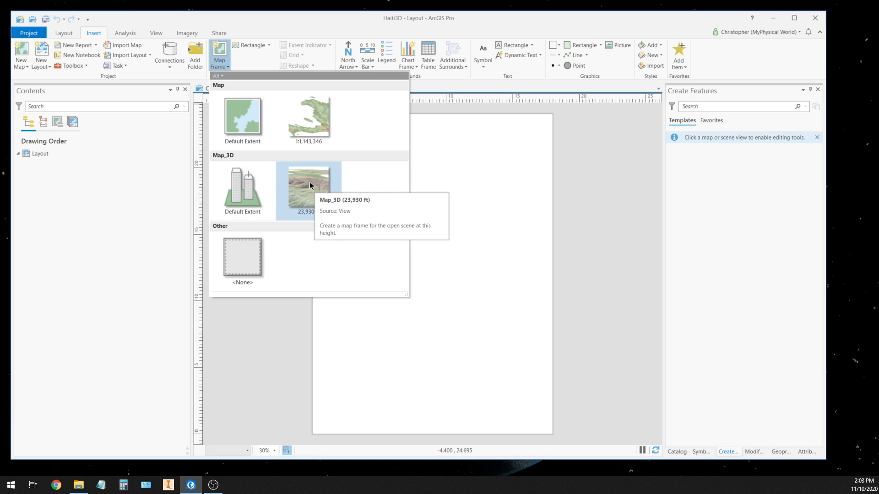
pyautogui.click(308, 188)
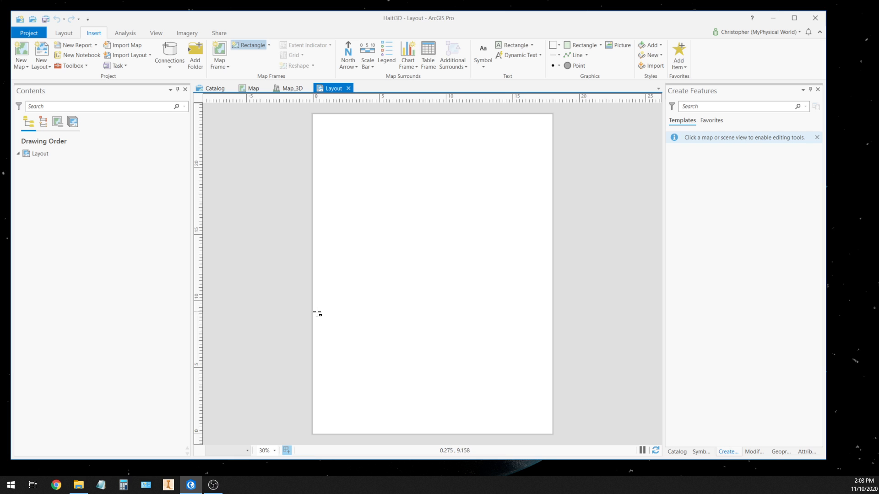
pyautogui.moveTo(316, 312); pyautogui.dragTo(547, 122)
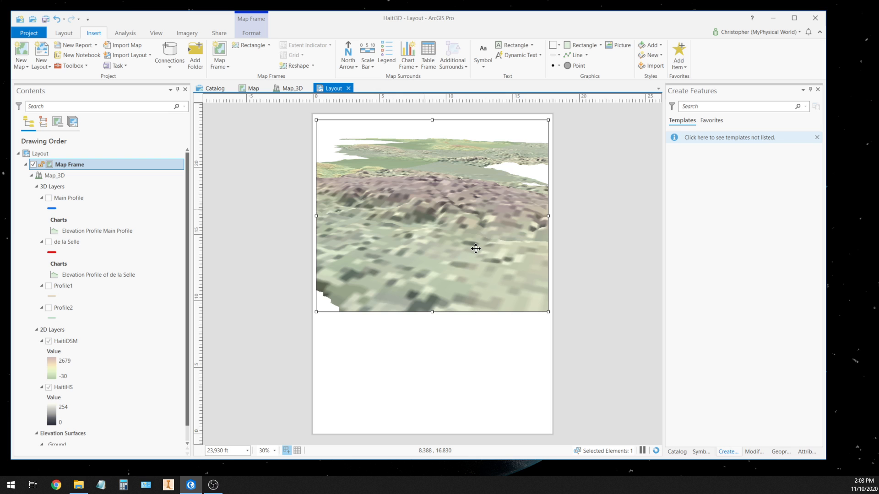
pyautogui.click(364, 327)
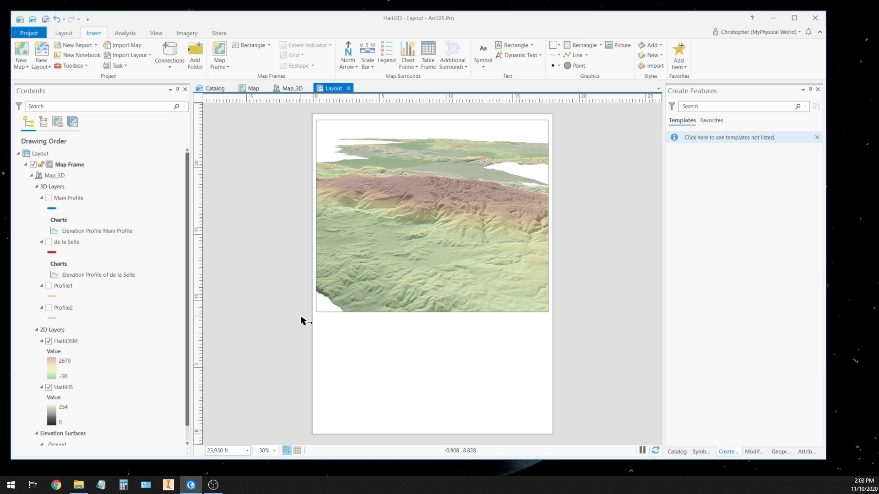
# - Add a map frame of the 2D Map view (1:1,143,346) in the page's lower-left area, below the 3D frame
pyautogui.click(228, 67)
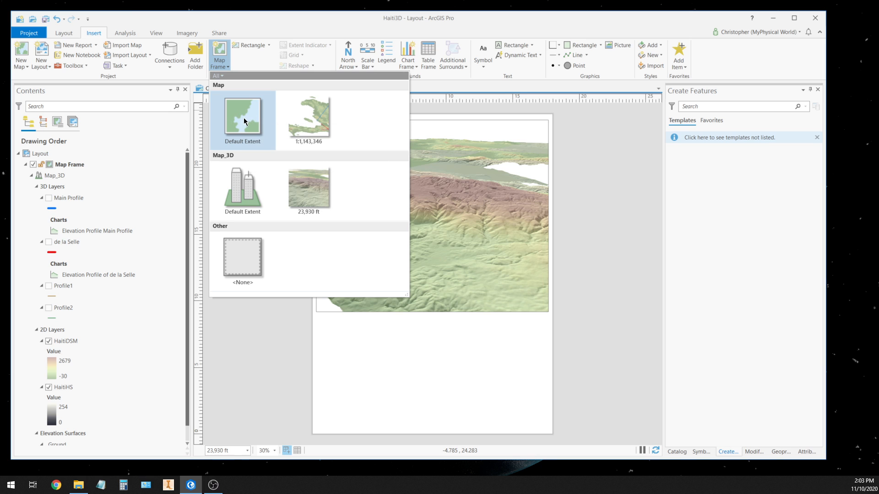
pyautogui.click(313, 126)
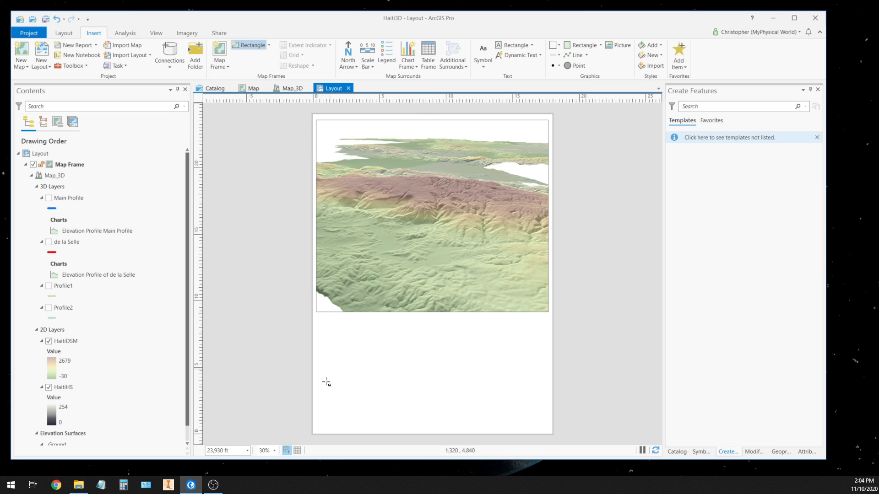
pyautogui.moveTo(317, 426); pyautogui.dragTo(433, 316)
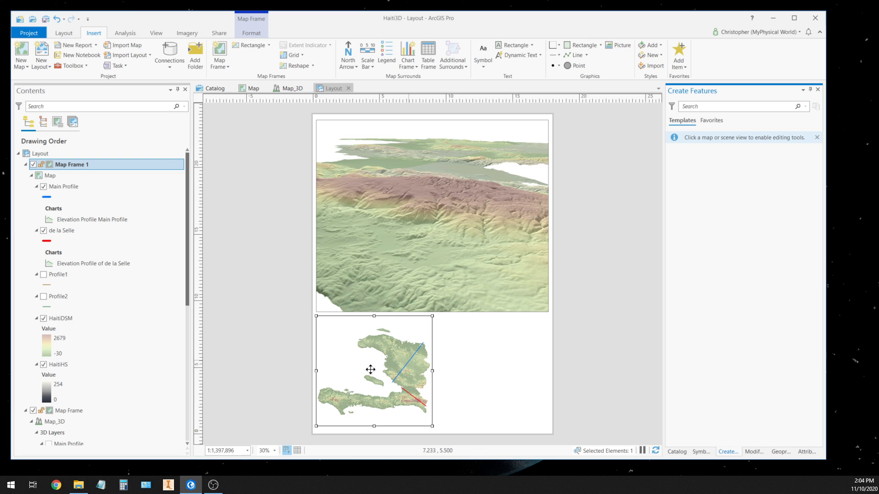
pyautogui.click(294, 351)
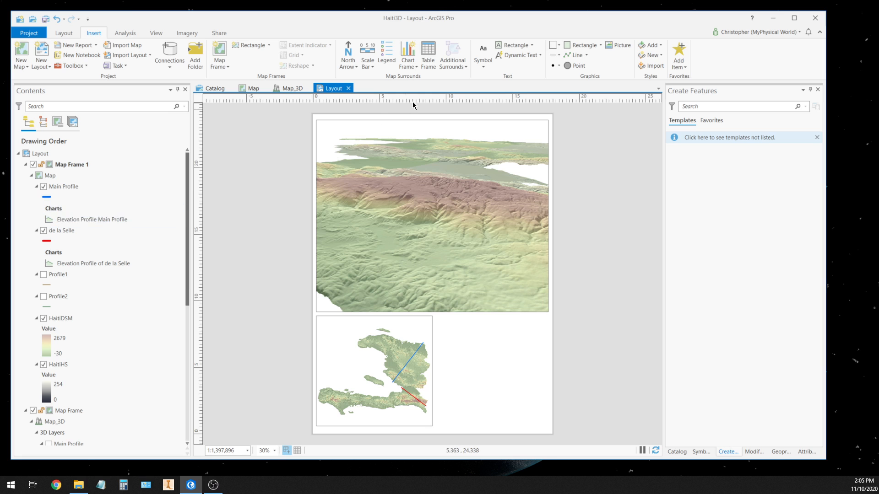
# - Add a chart frame of the de la Selle elevation profile beside the 2D map frame, flatten it and place it just below the 3D frame
pyautogui.click(417, 67)
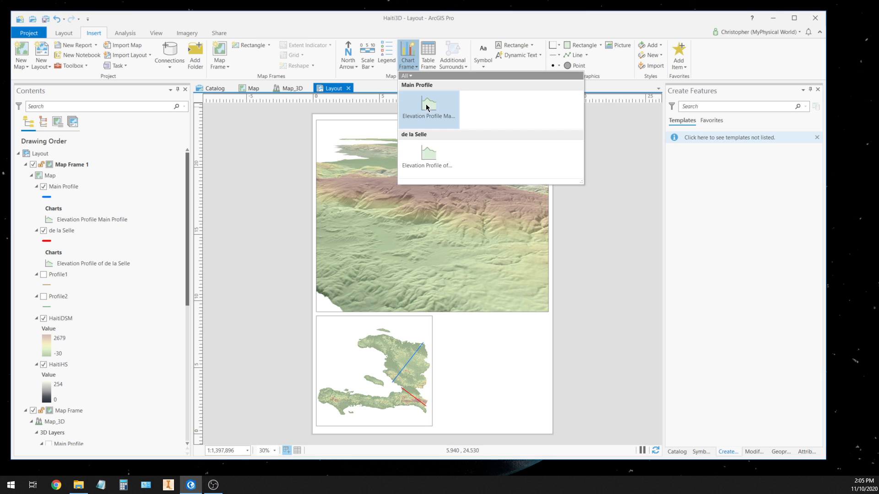
pyautogui.click(427, 155)
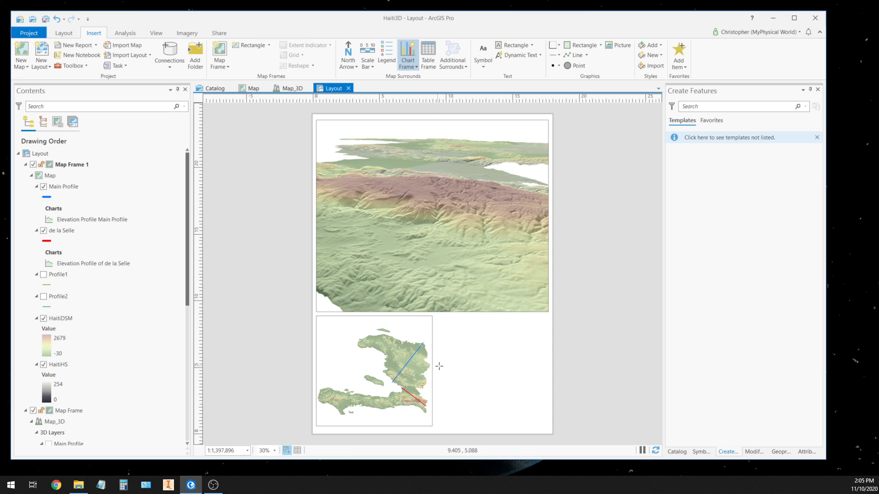
pyautogui.moveTo(436, 366); pyautogui.dragTo(543, 324)
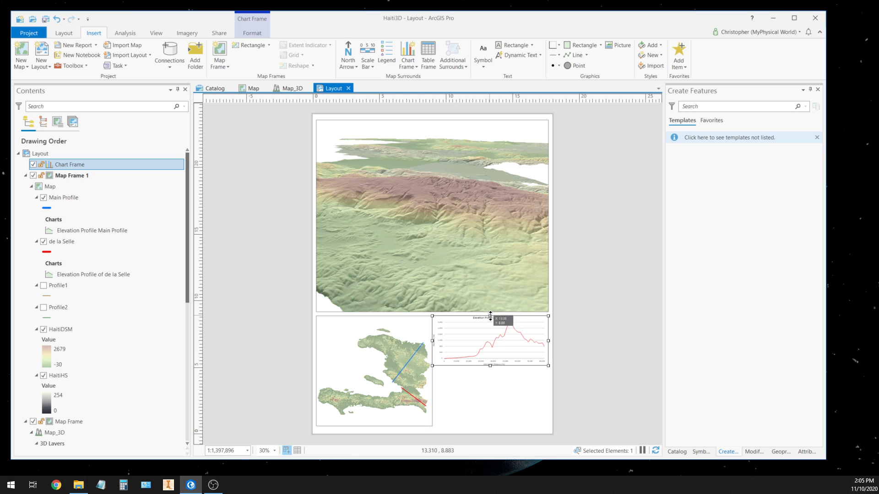
pyautogui.moveTo(490, 316); pyautogui.dragTo(489, 339)
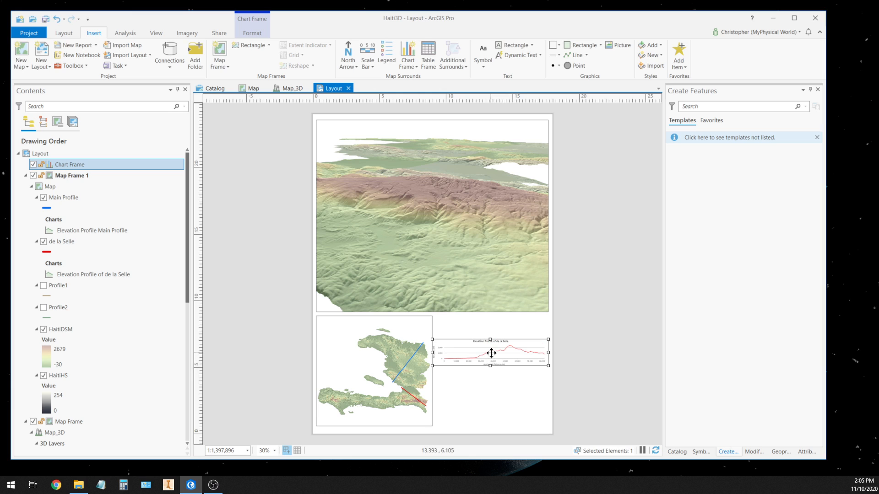
pyautogui.moveTo(491, 352)
pyautogui.mouseDown()
pyautogui.moveTo(494, 330)
pyautogui.moveTo(493, 337)
pyautogui.mouseUp()
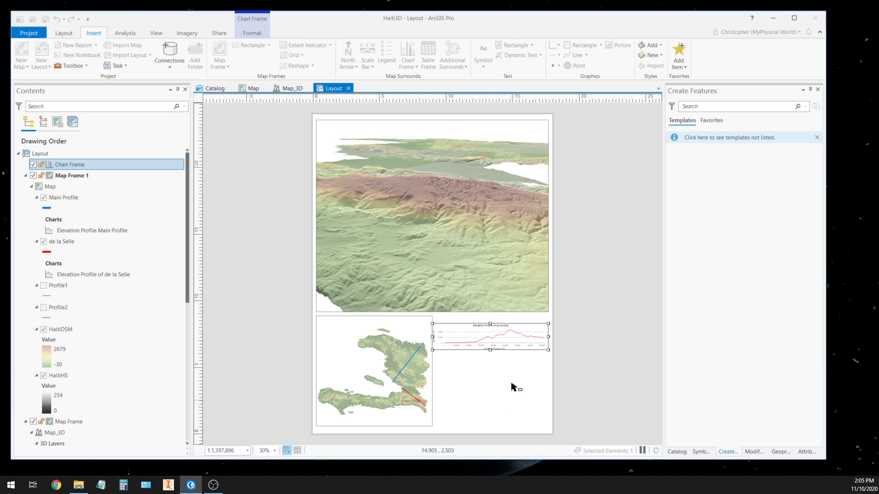
pyautogui.click(495, 390)
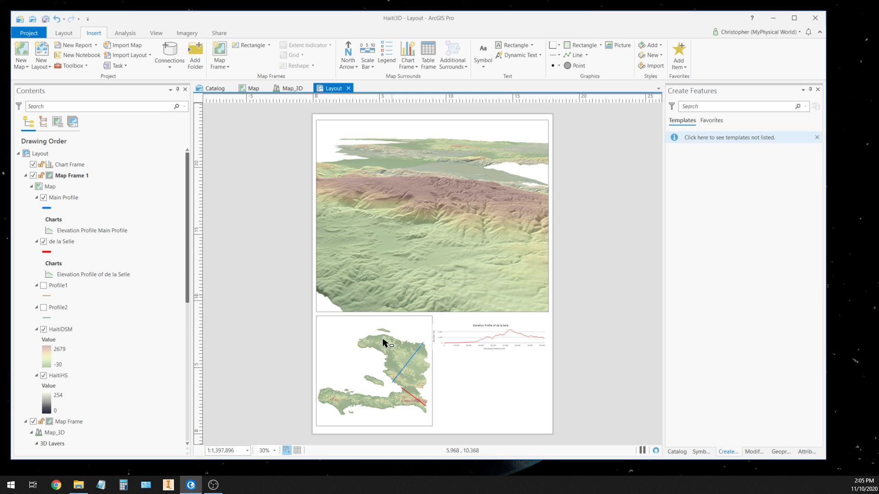
# - Add a chart frame of the Main Profile elevation chart below the de la Selle chart, then flatten, slightly narrow and position it
pyautogui.click(417, 65)
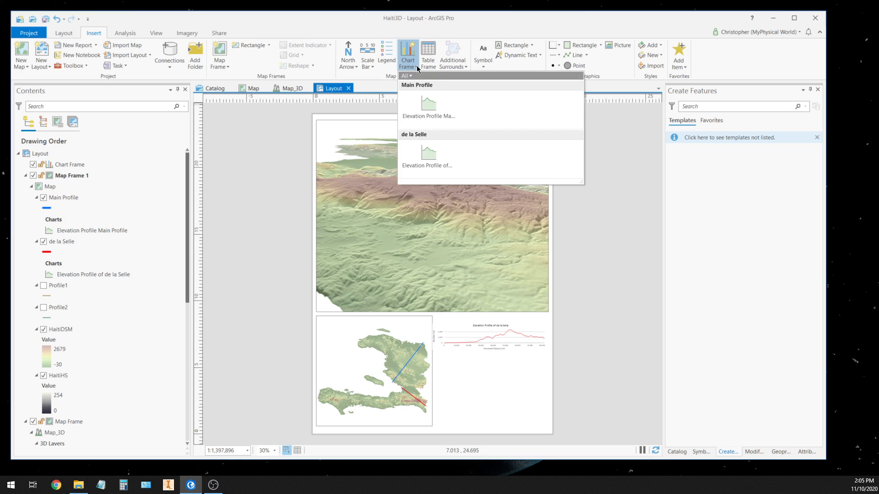
pyautogui.click(429, 108)
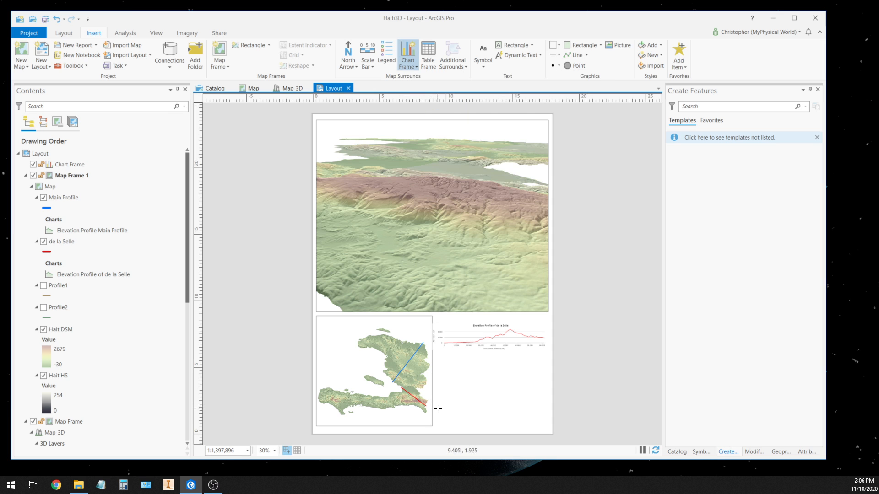
pyautogui.moveTo(435, 422); pyautogui.dragTo(548, 379)
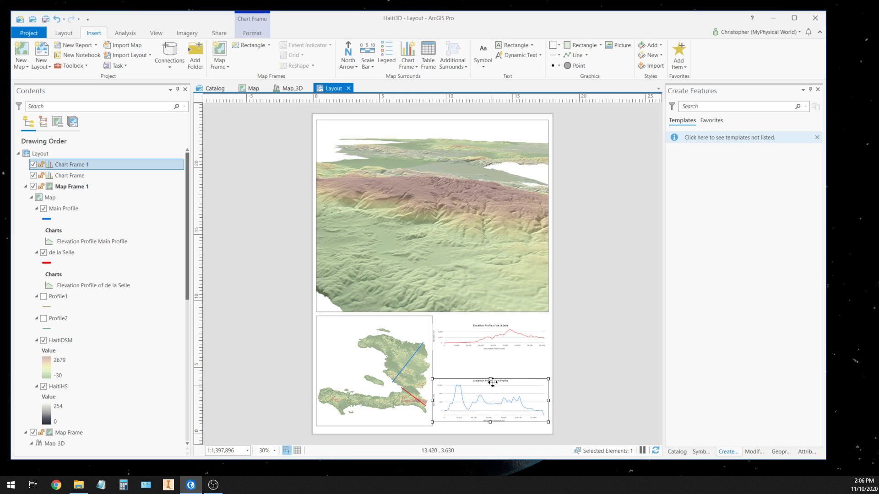
pyautogui.moveTo(490, 380); pyautogui.dragTo(490, 398)
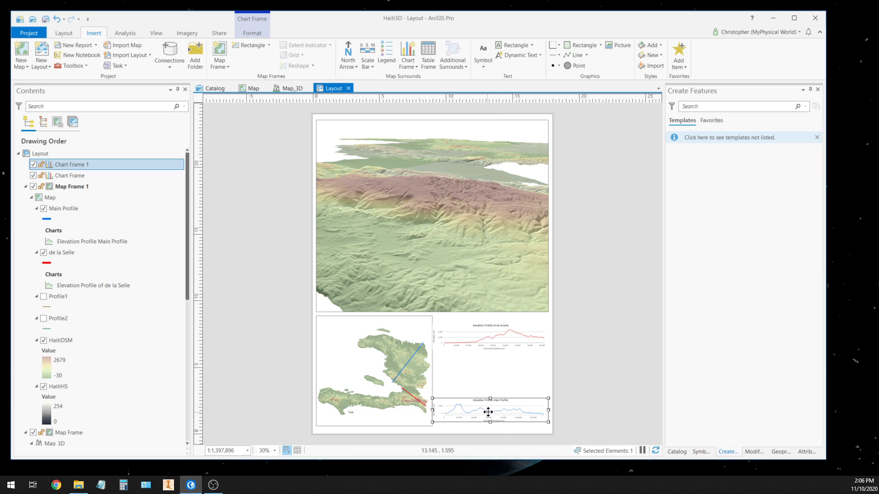
pyautogui.moveTo(488, 410); pyautogui.dragTo(492, 391)
pyautogui.moveTo(548, 391); pyautogui.dragTo(542, 391)
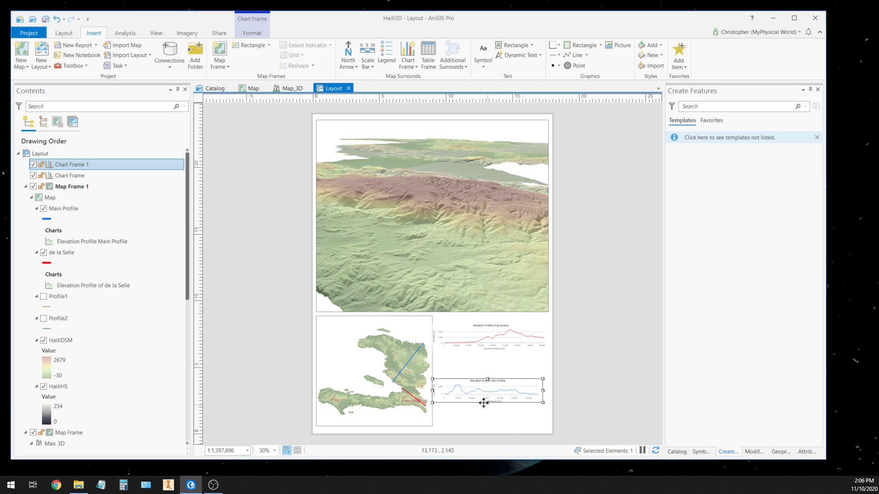
pyautogui.moveTo(483, 391); pyautogui.dragTo(487, 390)
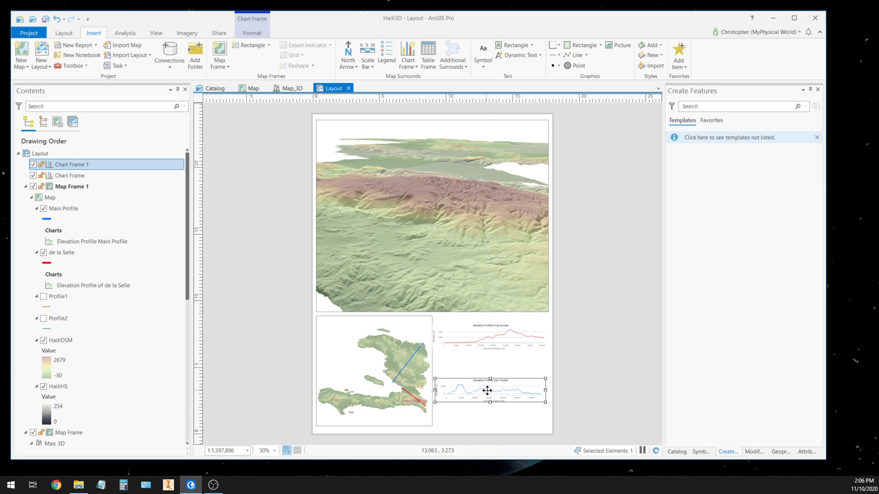
# - Narrow the de la Selle chart frame slightly and move it down, closer to the Main Profile chart
pyautogui.click(502, 341)
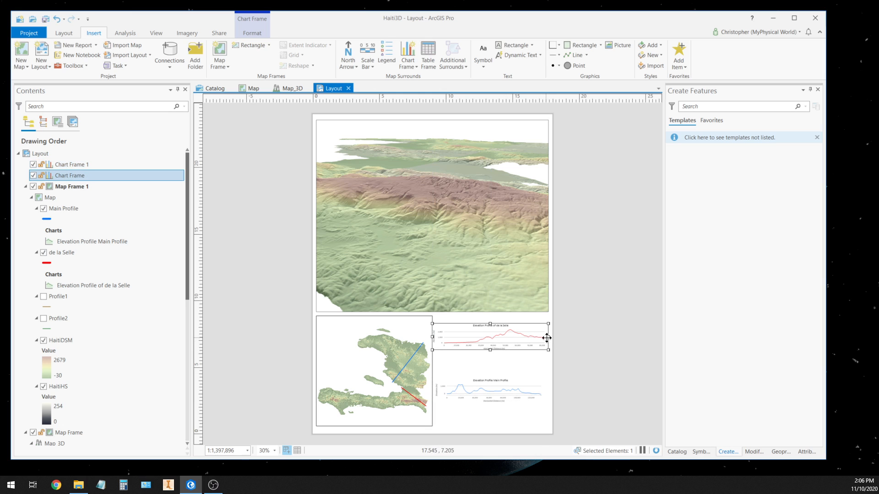
pyautogui.moveTo(548, 338); pyautogui.dragTo(545, 339)
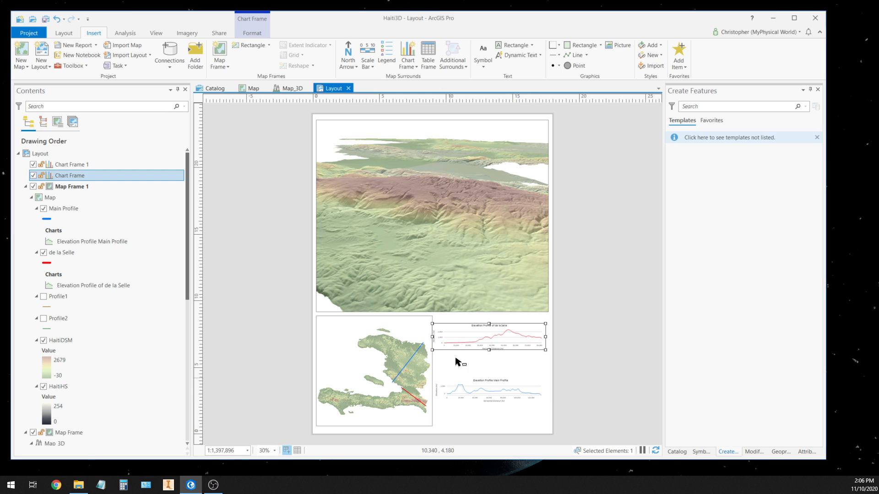
pyautogui.moveTo(489, 337); pyautogui.dragTo(492, 348)
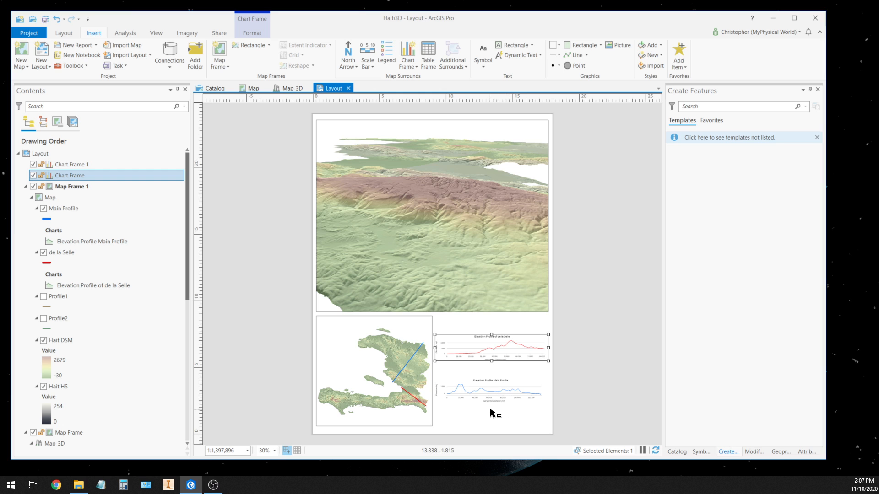
pyautogui.click(496, 328)
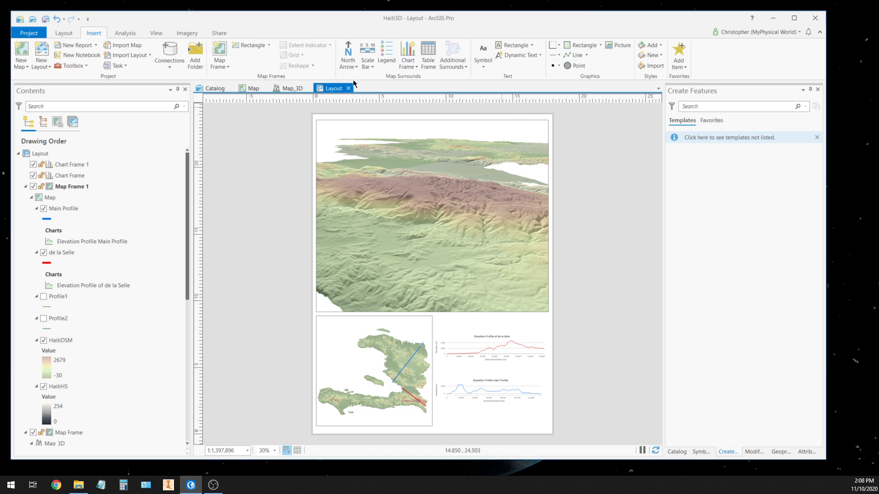
# - Insert a Scale Line 1 Metric scale bar between the 3D map frame and the de la Selle chart
pyautogui.click(373, 67)
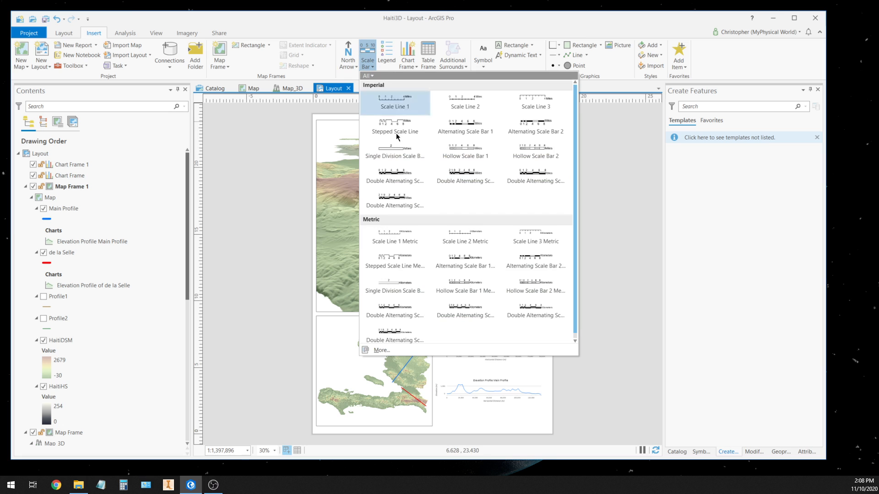
pyautogui.click(393, 235)
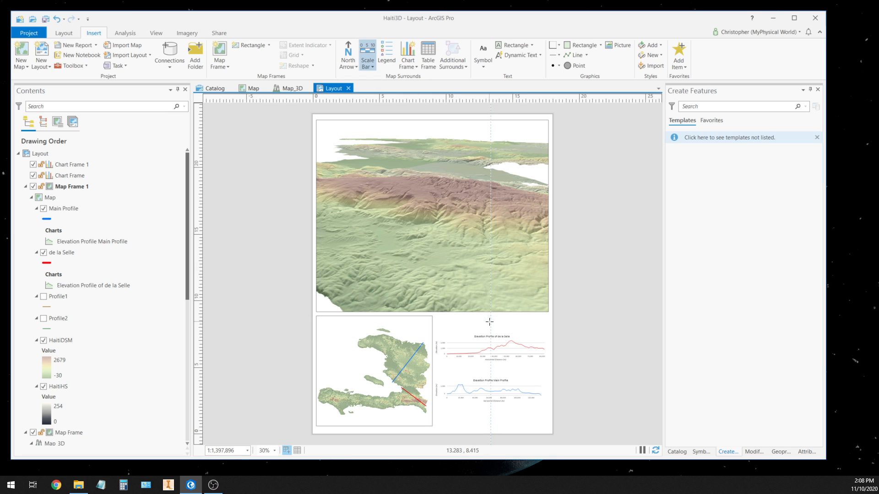
pyautogui.click(489, 322)
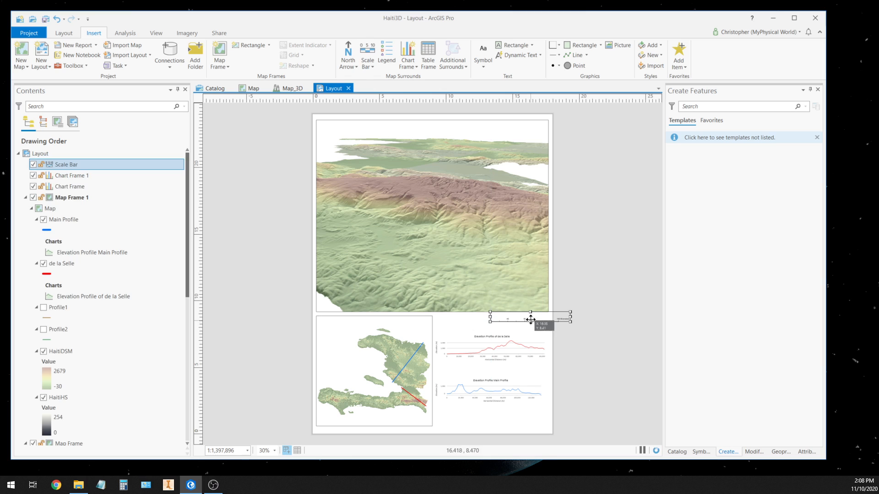
pyautogui.moveTo(530, 317); pyautogui.dragTo(488, 319)
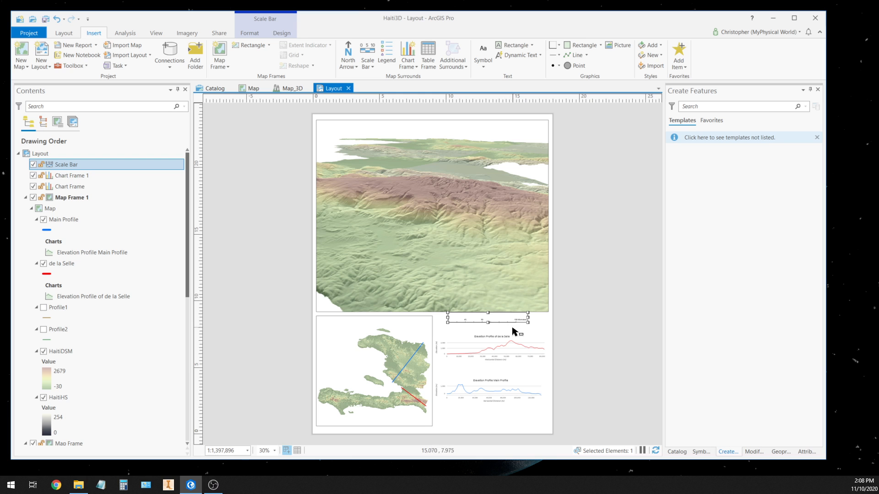
# - Link the scale bar above the charts to Map Frame, the 3D scene's frame, instead of the 2D map's frame
pyautogui.scroll(5, 517, 319)
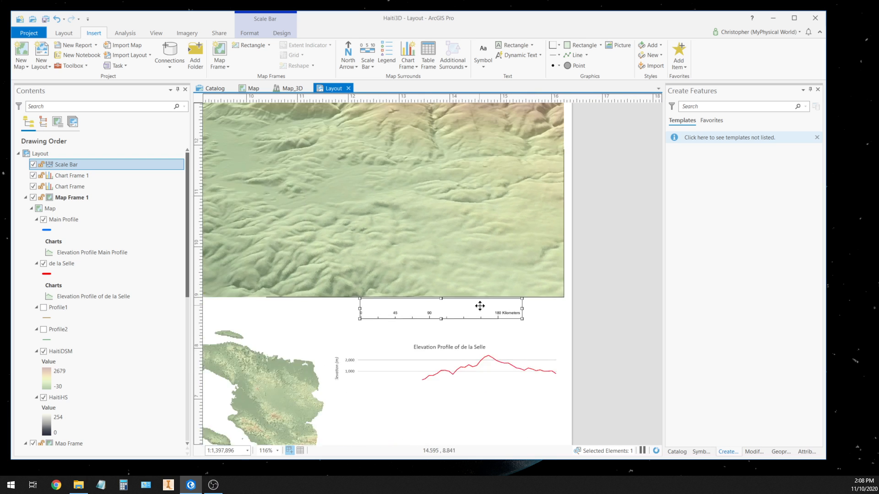
pyautogui.scroll(-5, 480, 306)
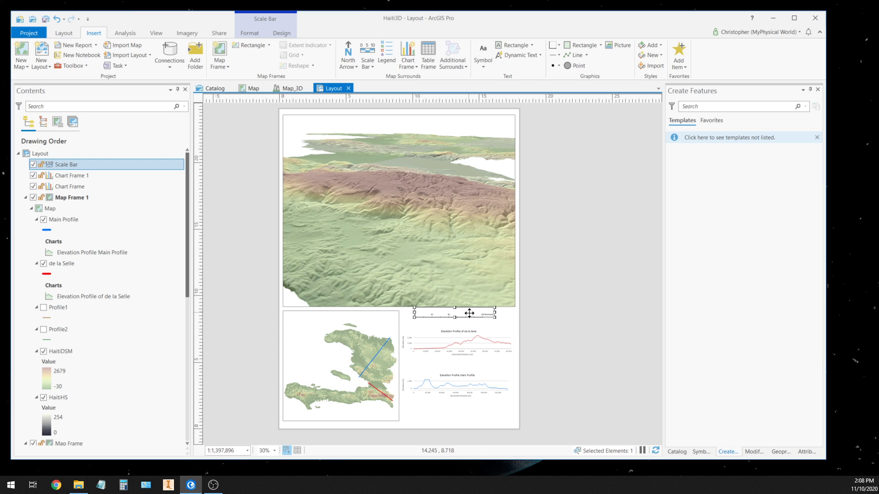
pyautogui.rightClick(469, 313)
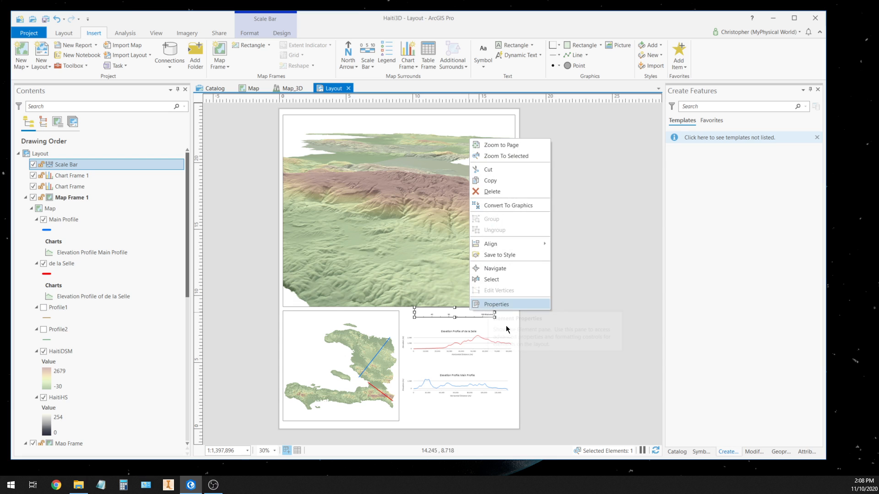
pyautogui.click(488, 304)
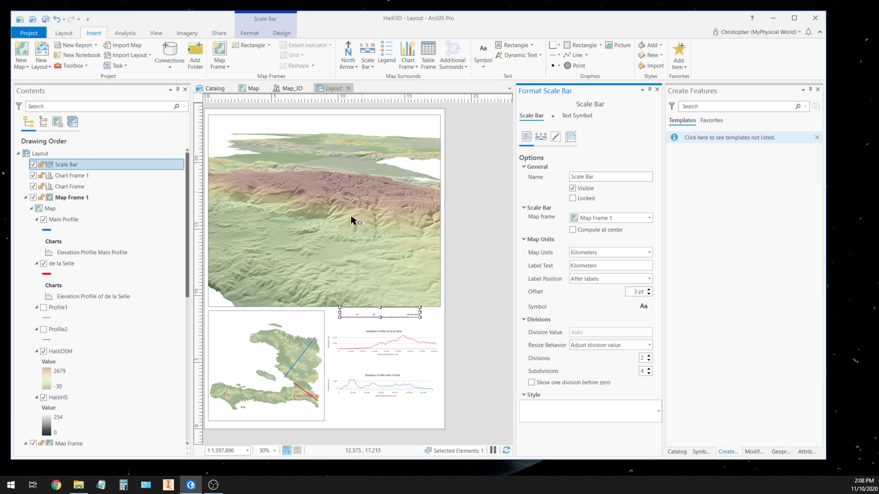
pyautogui.click(649, 219)
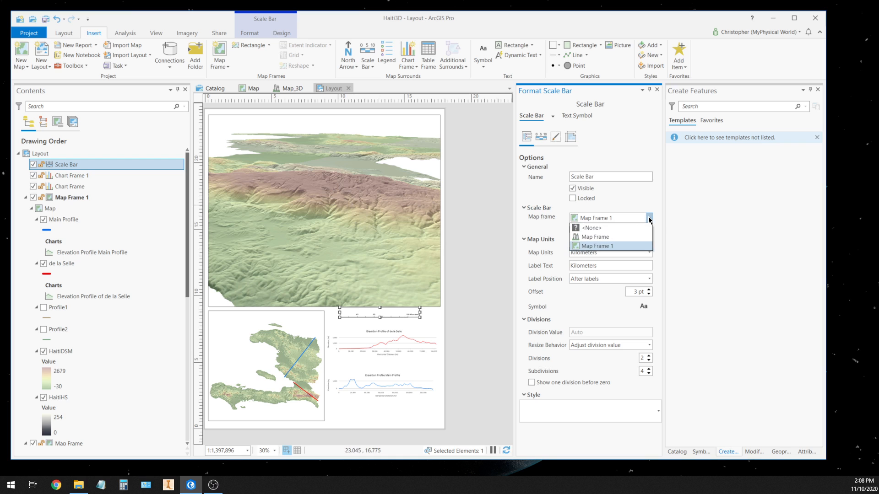
pyautogui.click(589, 237)
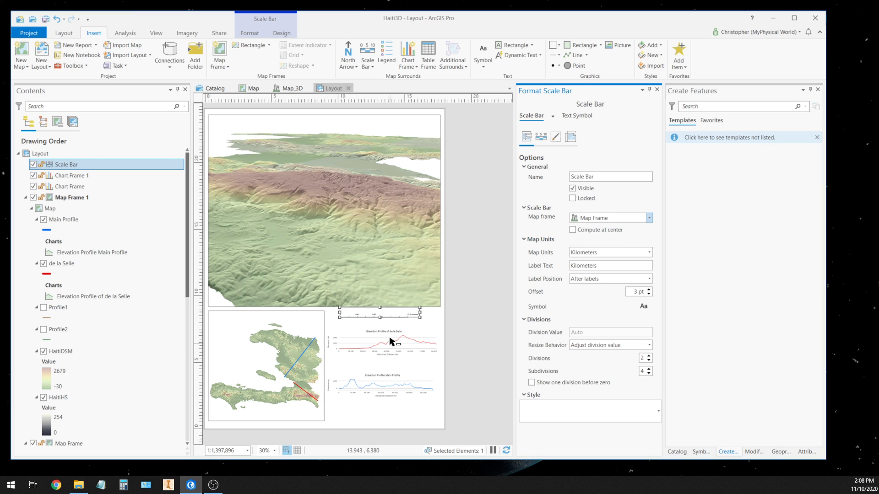
pyautogui.scroll(3, 410, 320)
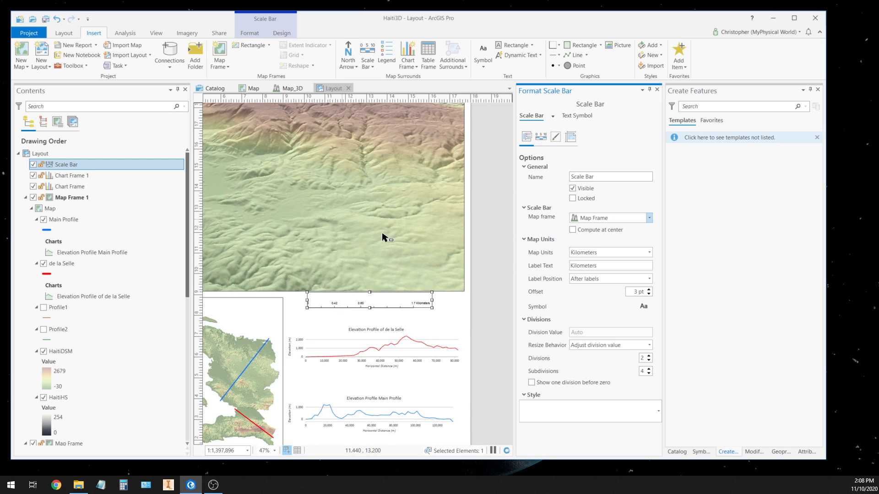
pyautogui.scroll(-2, 387, 255)
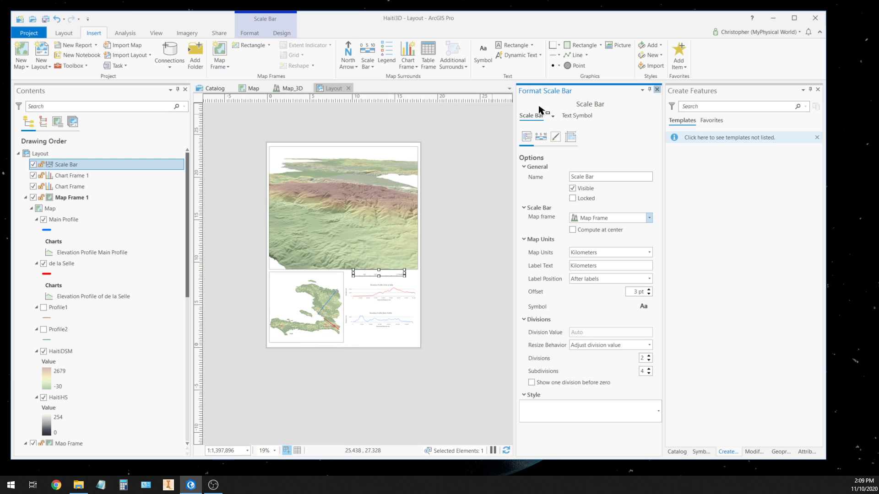
pyautogui.click(657, 90)
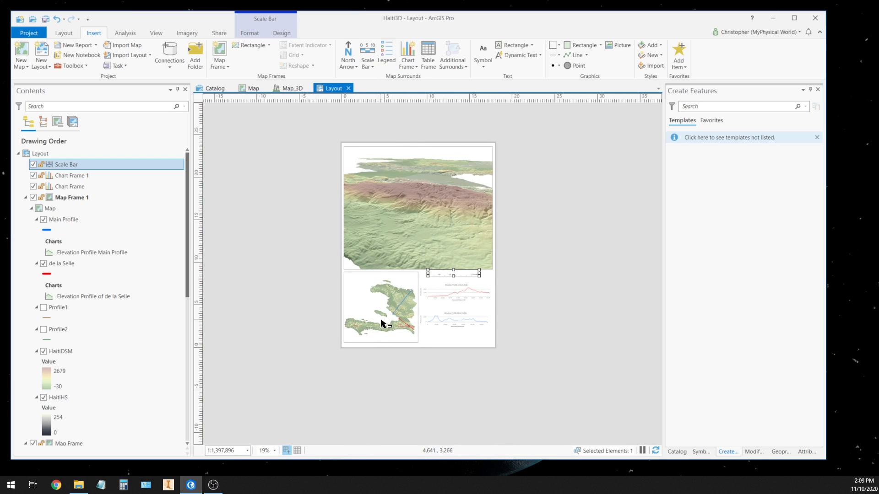
# - Add a second Scale Line 1 Metric scale bar and place it inside the 2D map frame, below Haiti's southern coast
pyautogui.scroll(5, 380, 327)
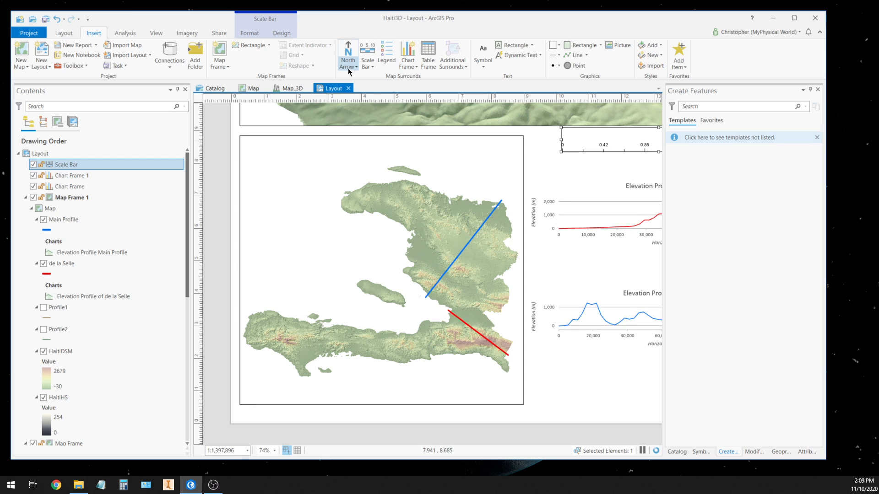
pyautogui.click(372, 69)
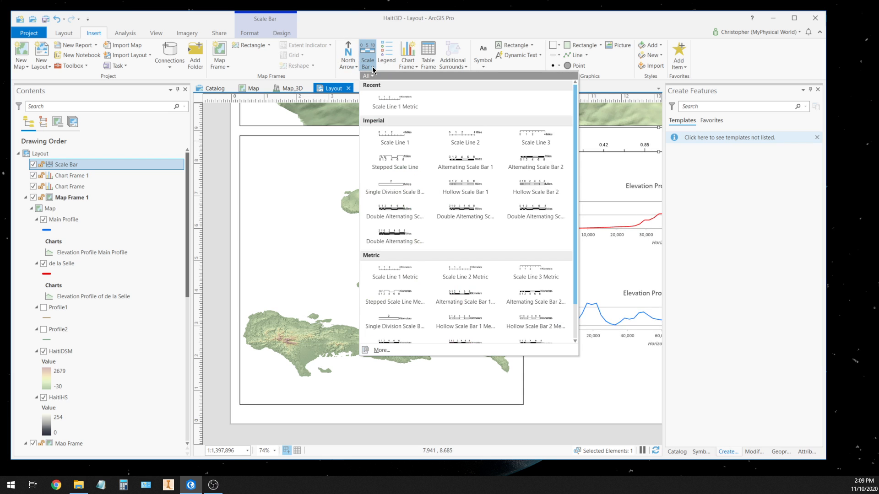
pyautogui.click(396, 277)
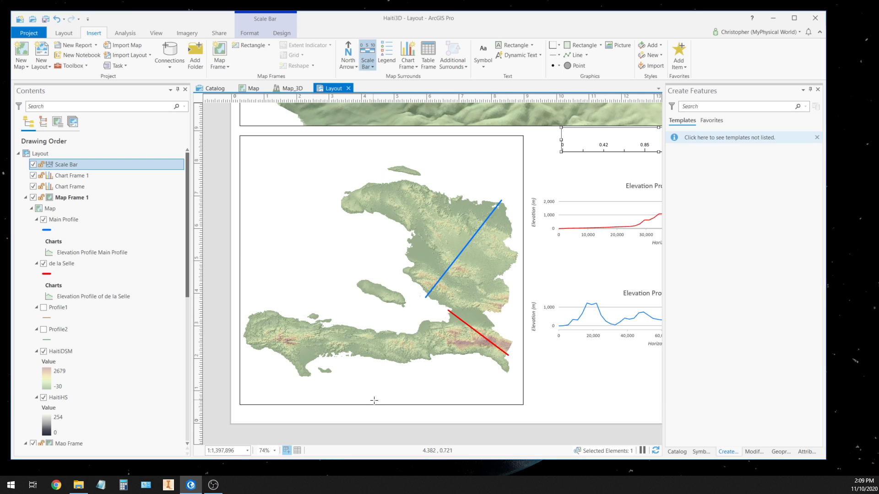
pyautogui.click(374, 400)
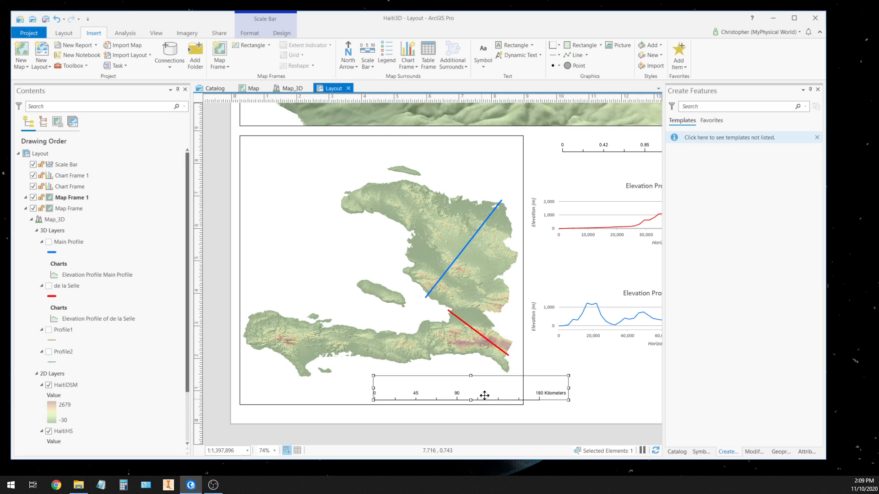
pyautogui.moveTo(484, 391); pyautogui.dragTo(394, 386)
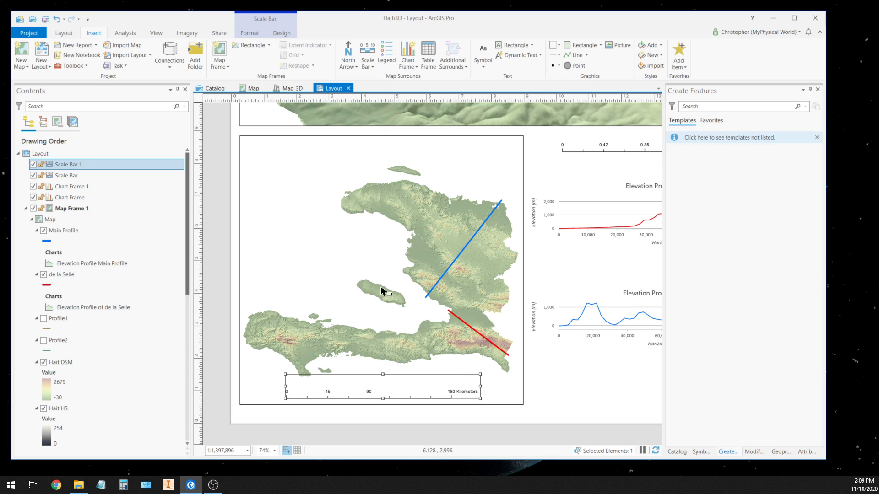
pyautogui.click(539, 174)
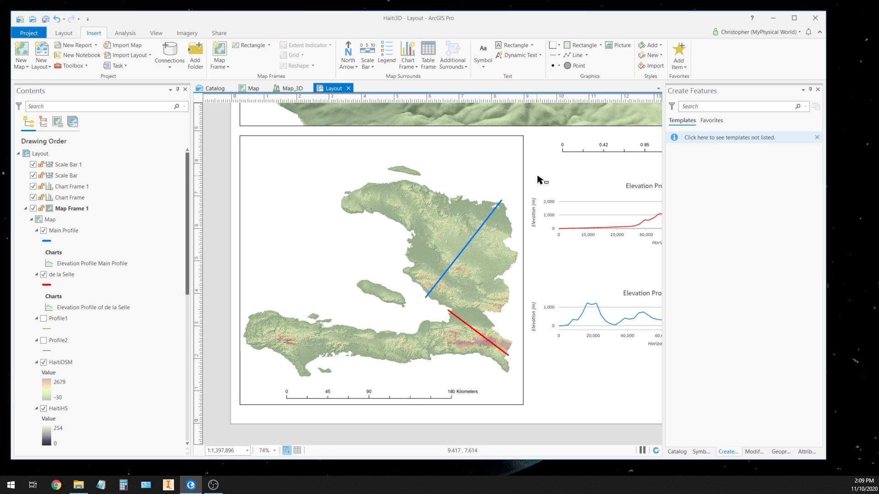
# - Insert a slender north arrow in the blank area of the 2D map frame west of northern Haiti and enlarge it
pyautogui.click(356, 65)
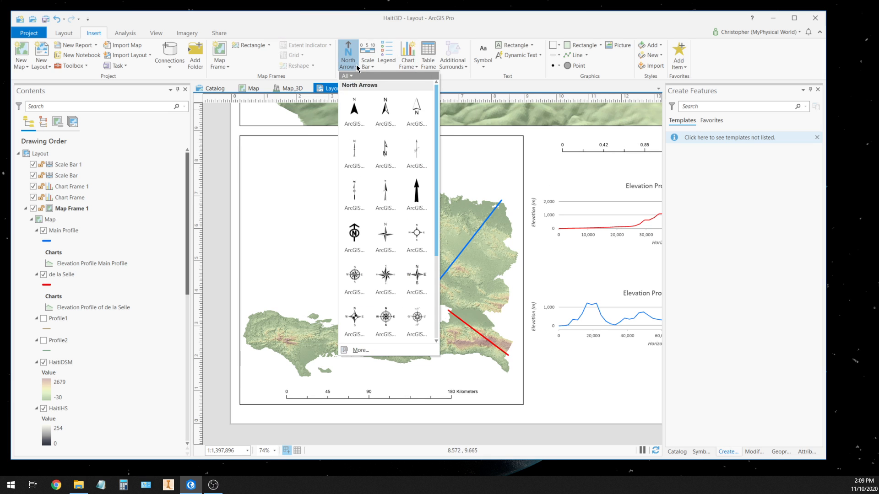
pyautogui.click(416, 153)
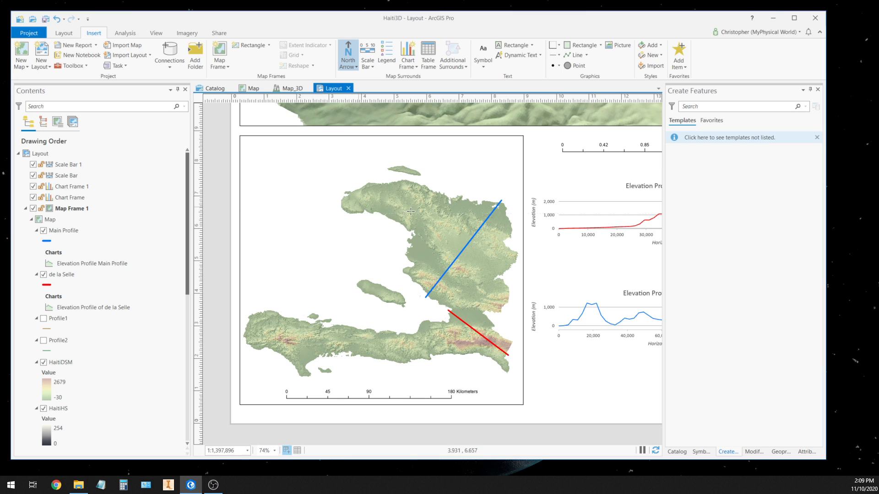
pyautogui.click(289, 227)
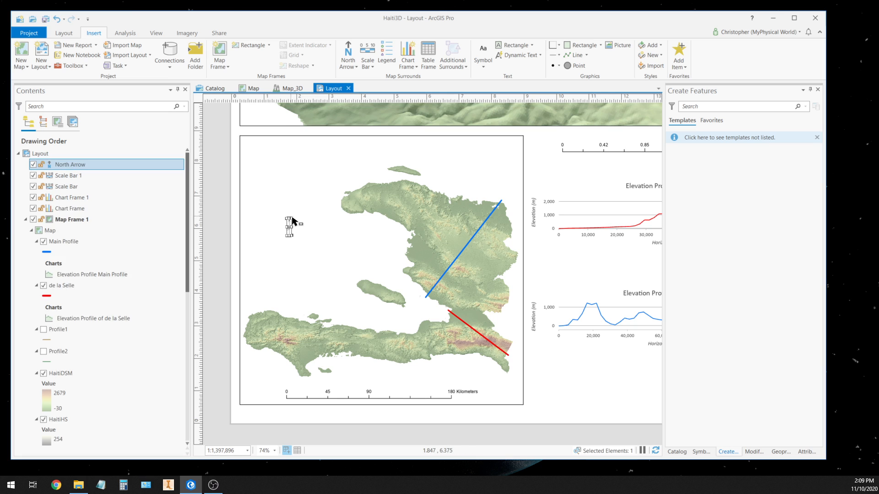
pyautogui.moveTo(293, 221)
pyautogui.mouseDown()
pyautogui.moveTo(298, 197)
pyautogui.moveTo(299, 207)
pyautogui.mouseUp()
# - Set the north arrow's type to Magnetic North, clear the selection and close its formatting settings
pyautogui.rightClick(292, 211)
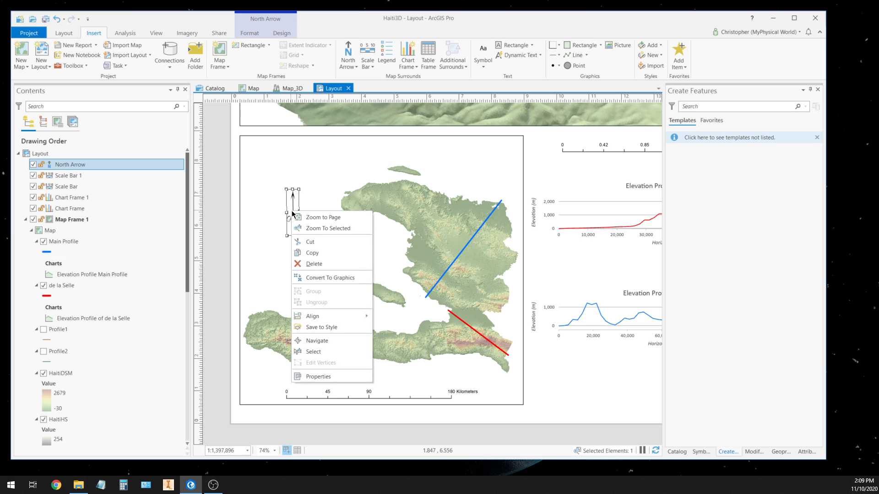
pyautogui.click(318, 376)
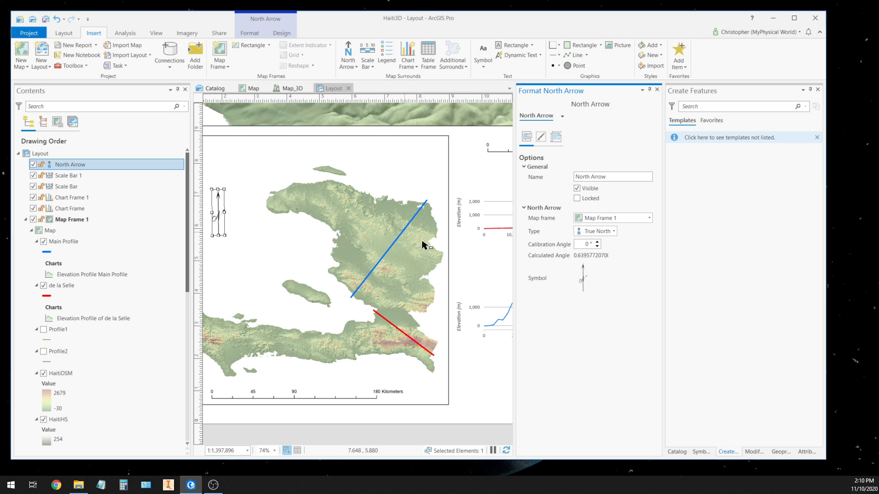
pyautogui.click(613, 231)
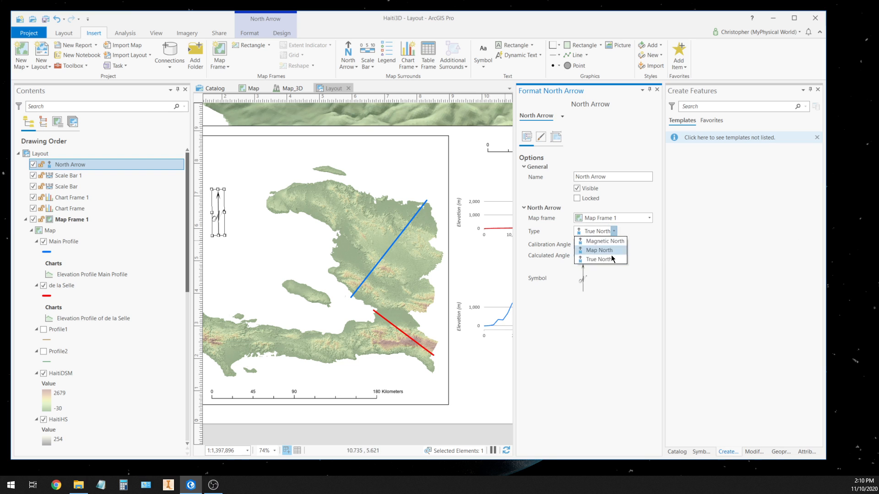
pyautogui.click(605, 242)
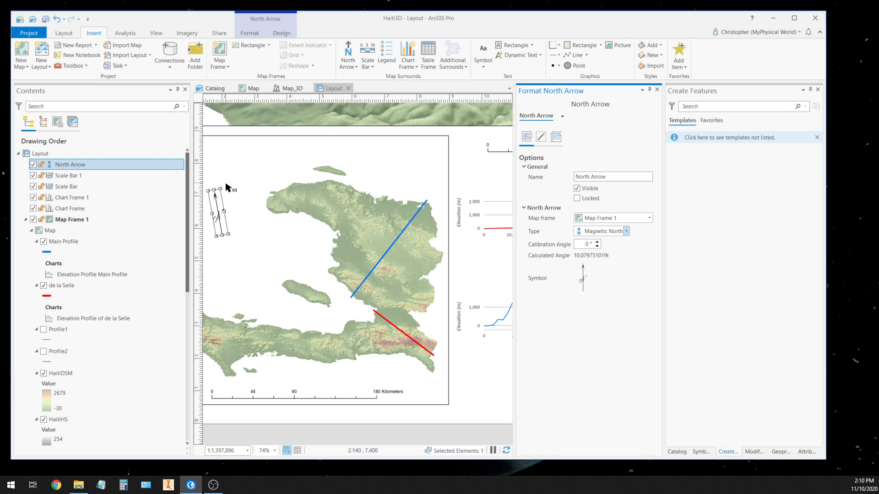
pyautogui.click(475, 177)
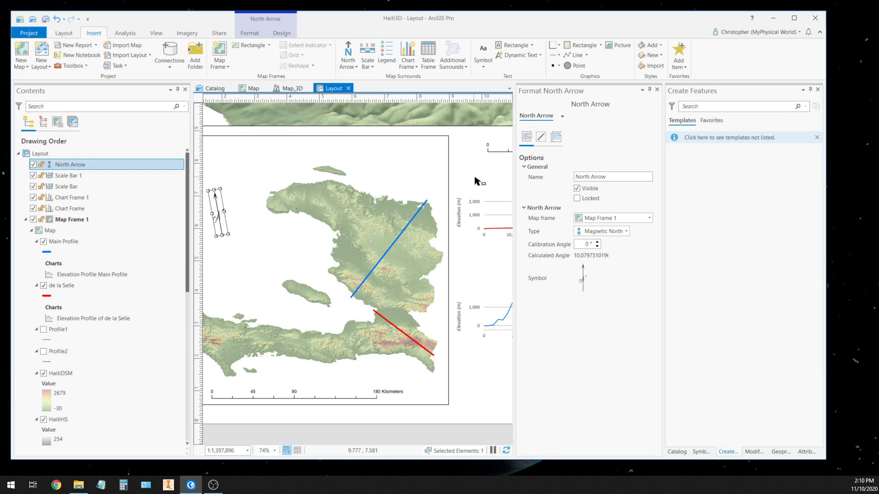
pyautogui.click(474, 180)
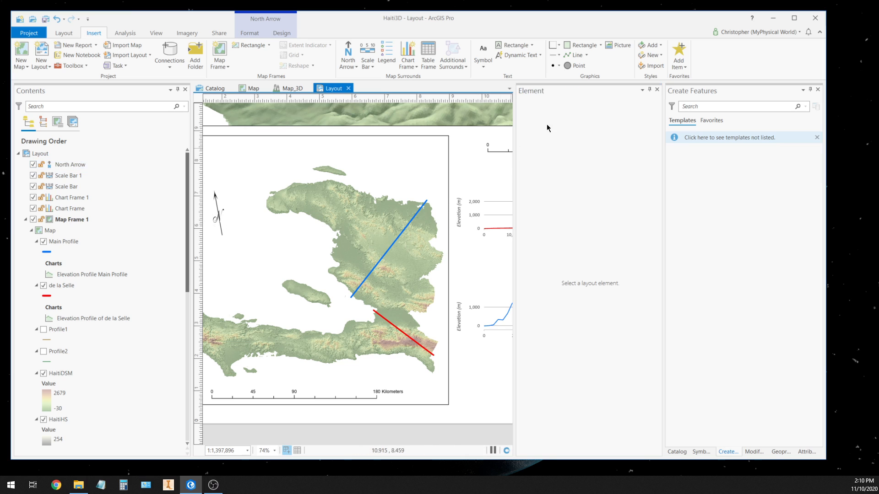
pyautogui.click(656, 90)
# - Fit the full layout page in view to examine the overall arrangement of the scene, map, charts and scale bars
pyautogui.scroll(2, 453, 243)
pyautogui.scroll(-4, 453, 242)
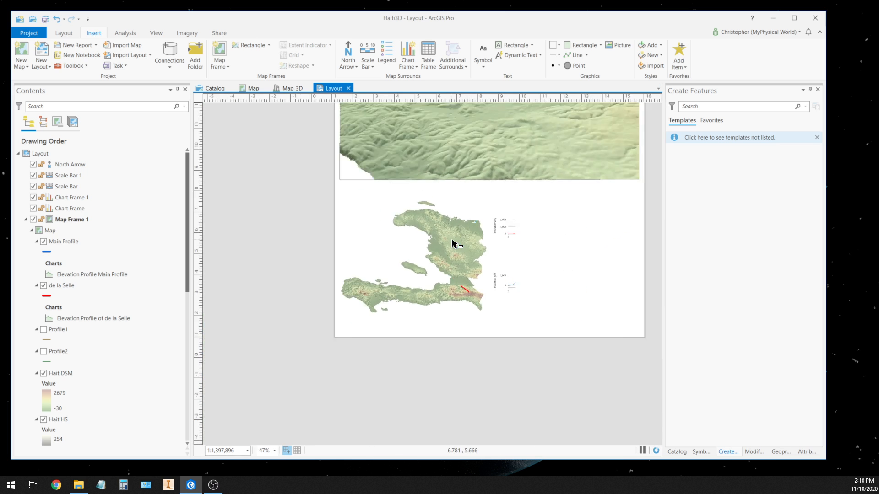
pyautogui.scroll(-4, 452, 243)
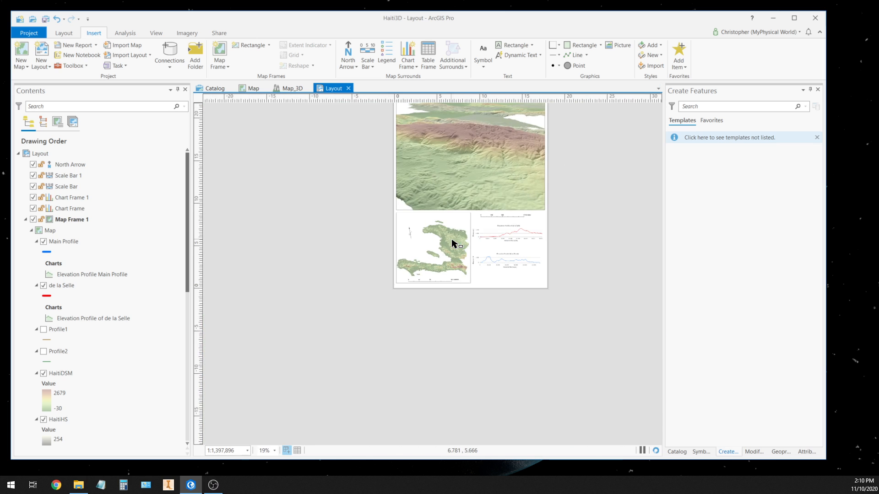
pyautogui.click(62, 33)
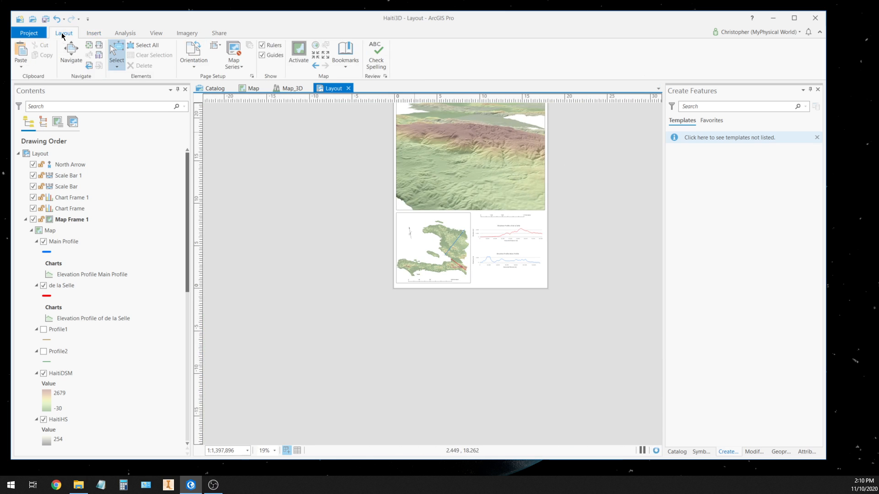
pyautogui.click(89, 45)
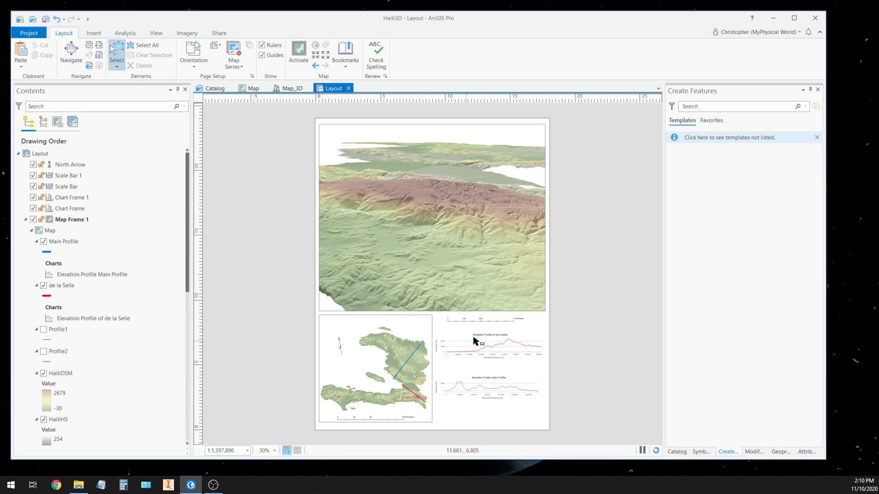